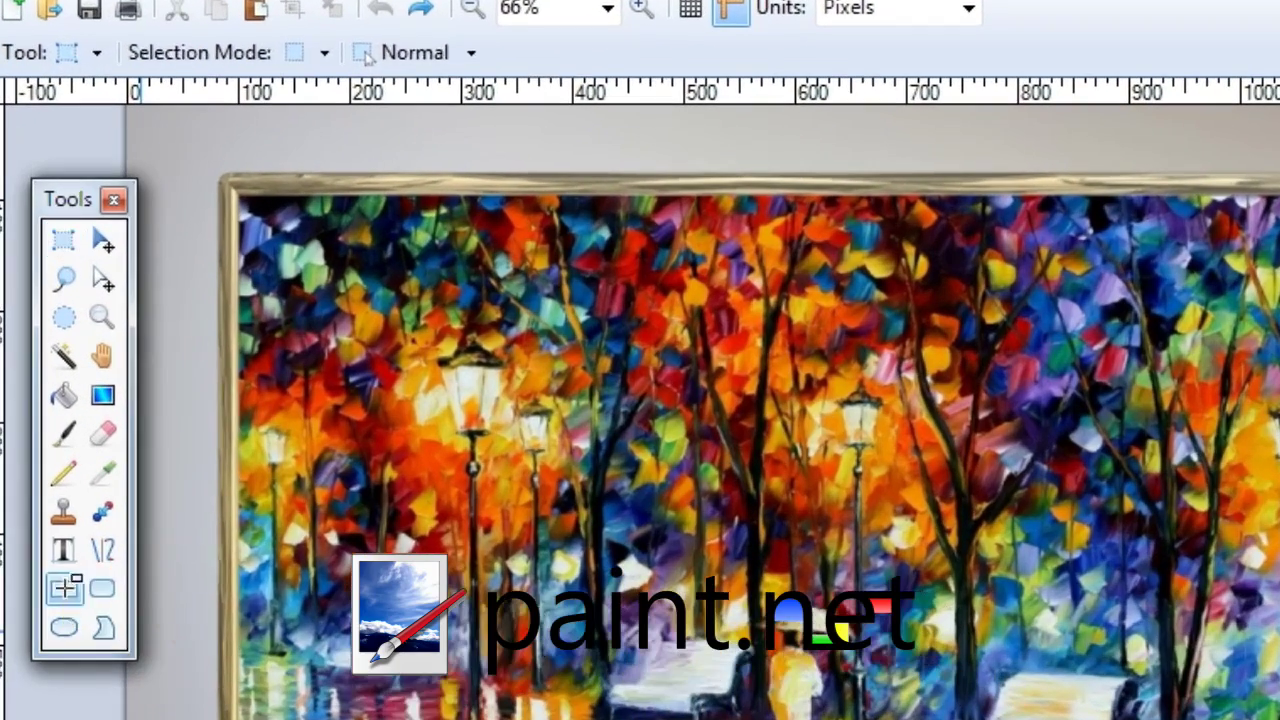
Select the Rectangle tool with Draw Filled Shape, then zoom in to the frame's top-left corner
left_click(51, 383)
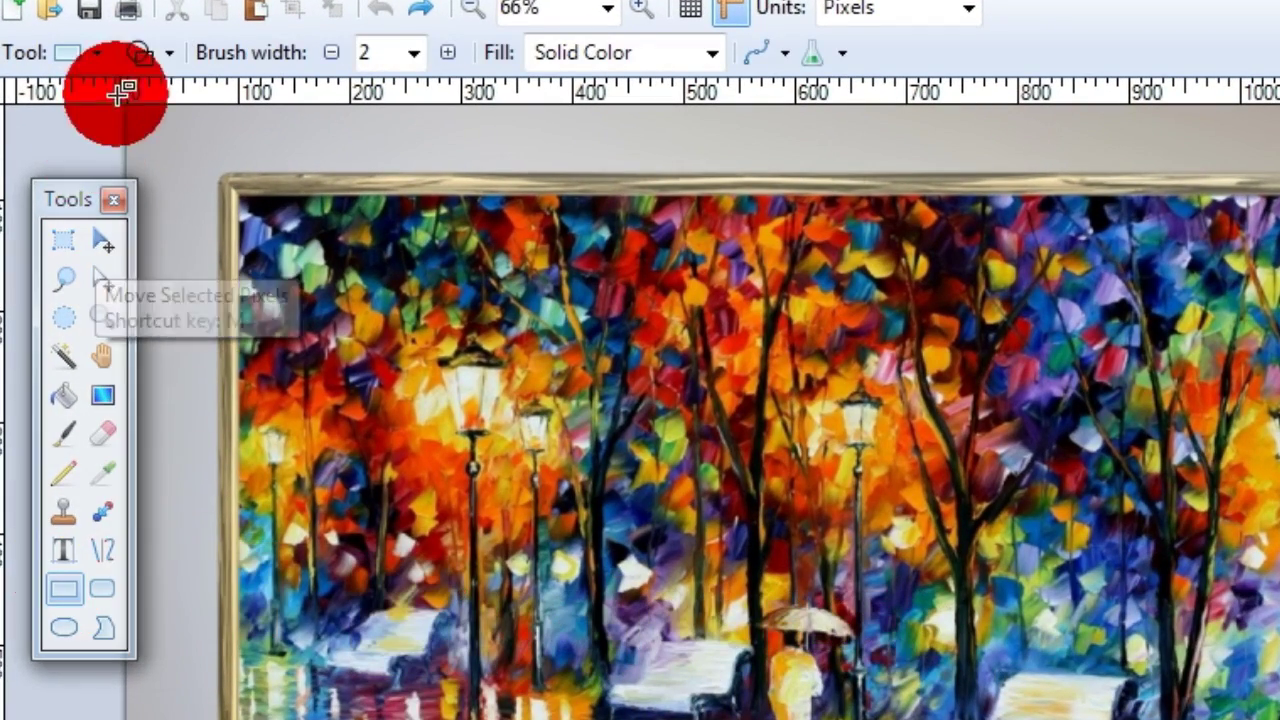
left_click(169, 53)
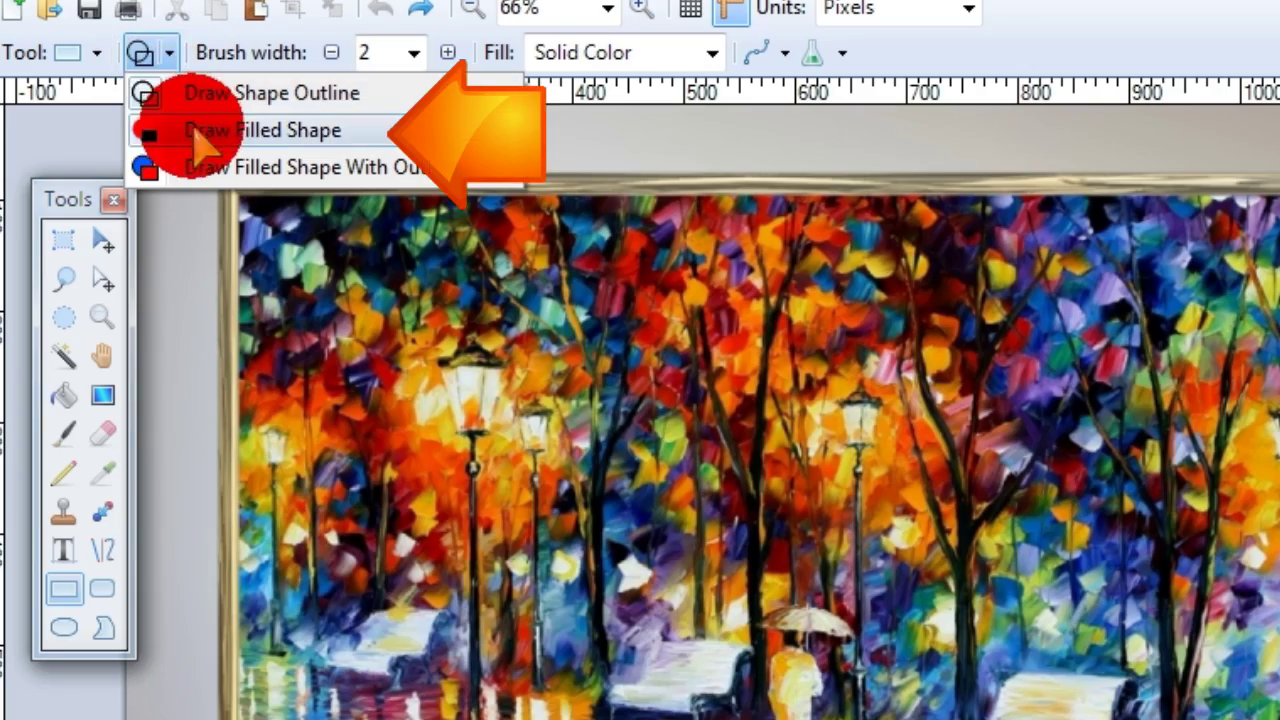
left_click(160, 130)
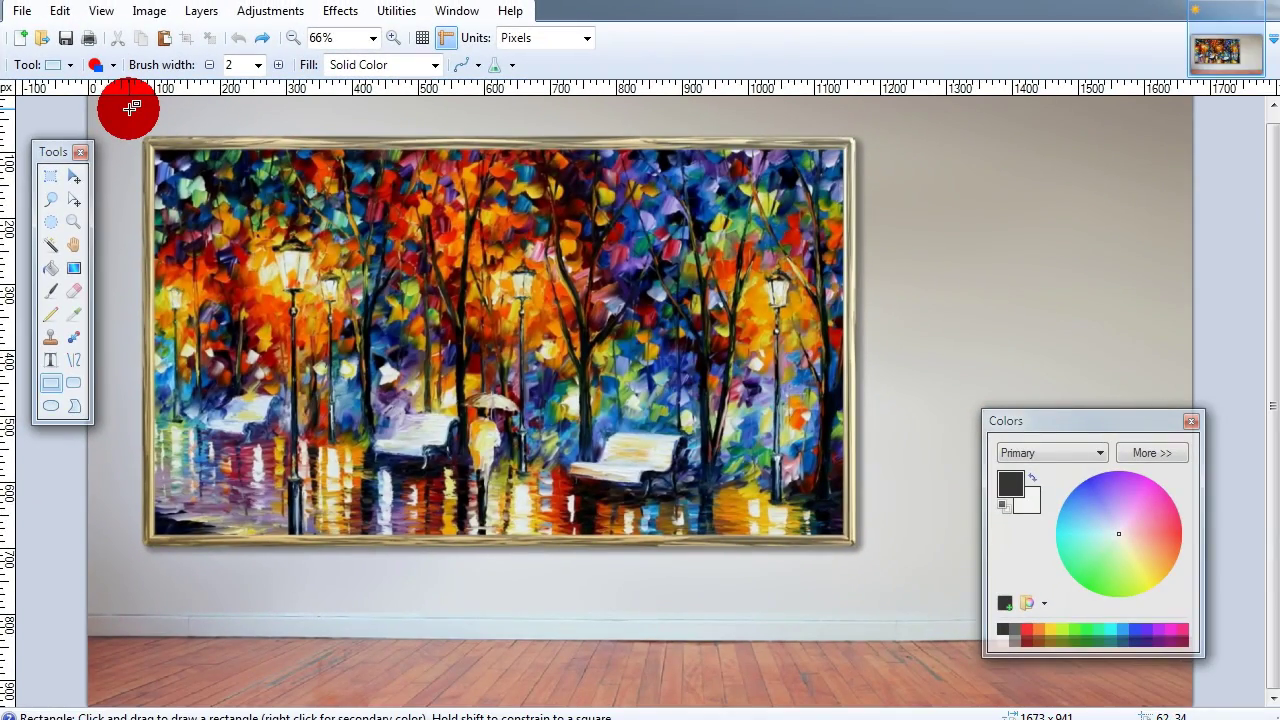
key("ctrl+plus")
key("ctrl+plus")
key("ctrl+plus")
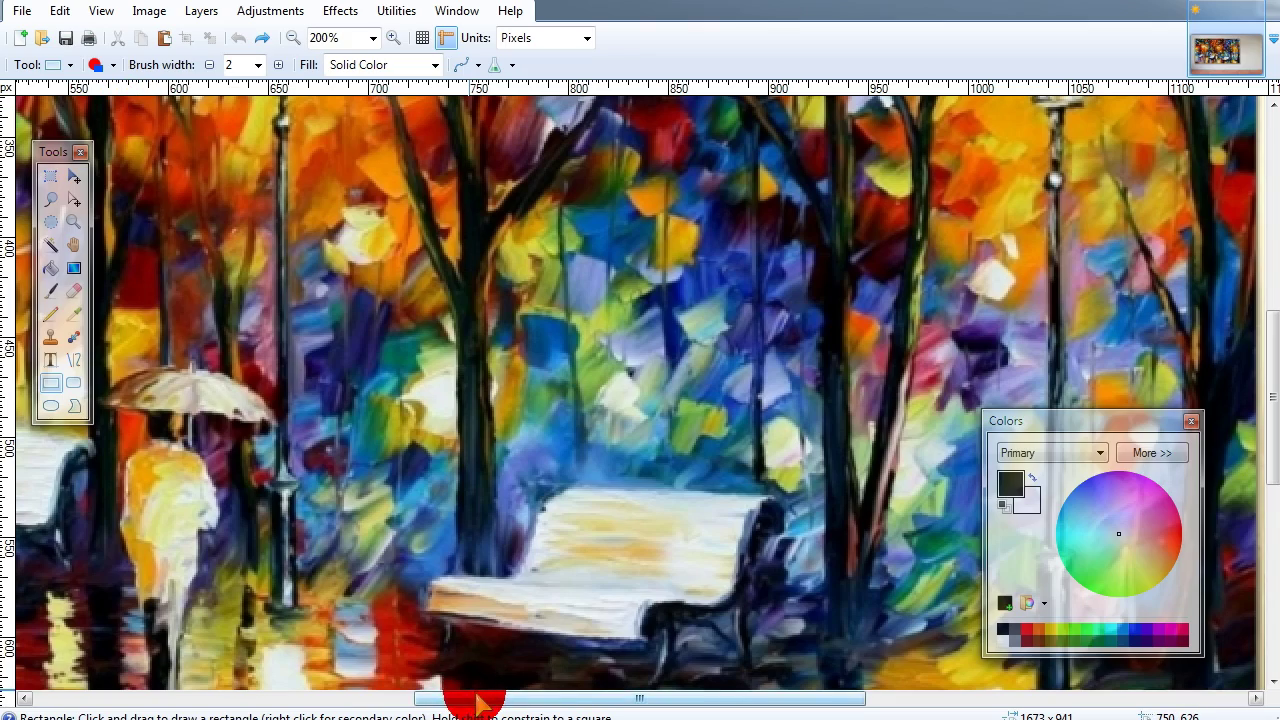
left_click_drag(478, 700, 88, 700)
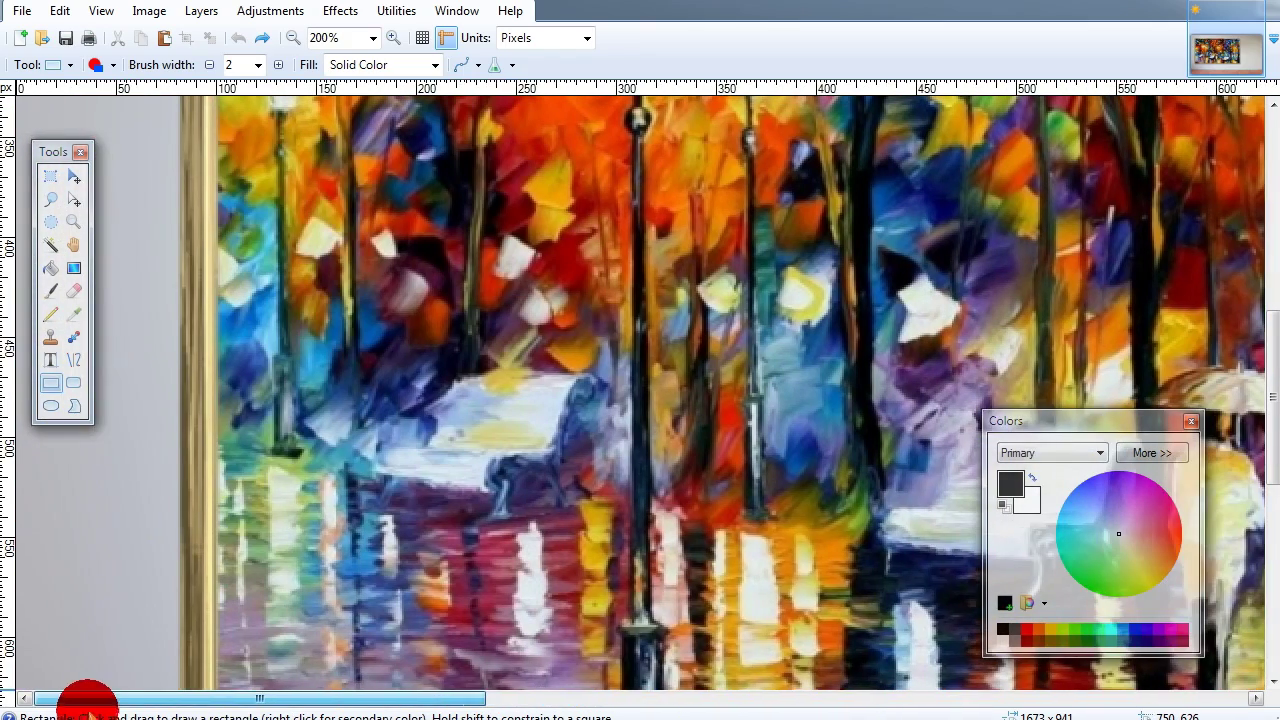
scroll(325, 663, "up", 10)
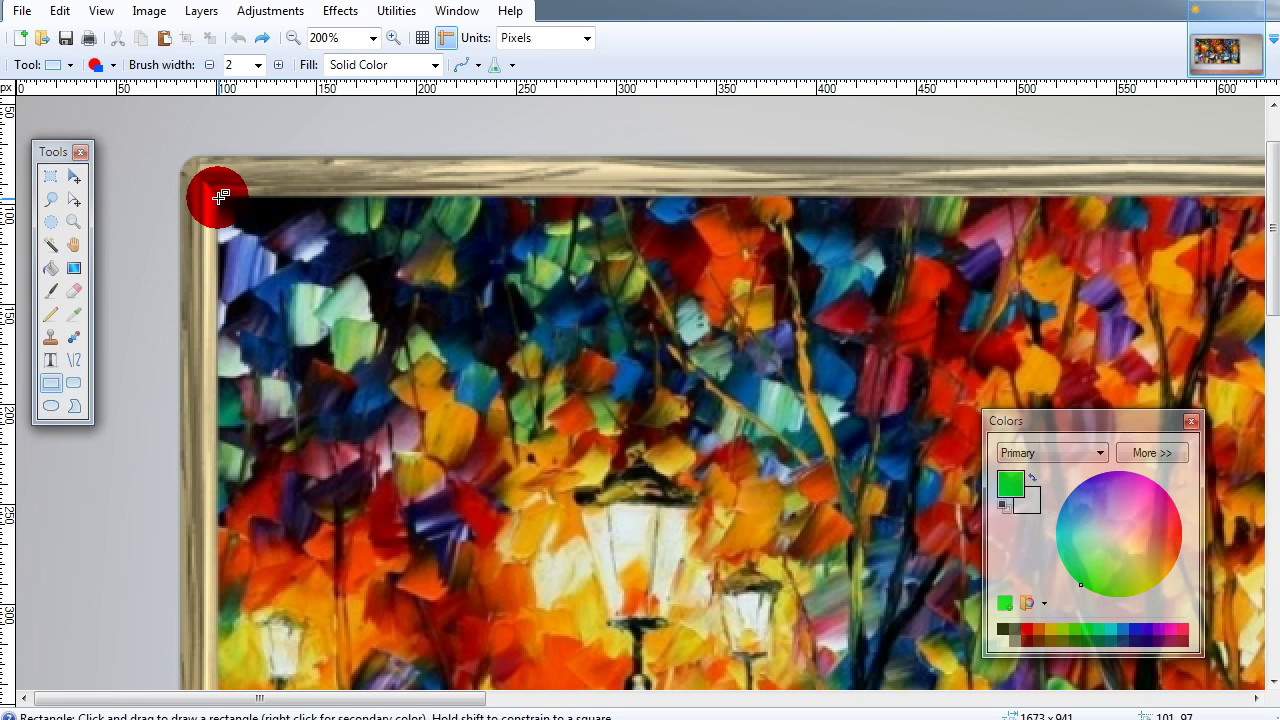
Draw a solid green rectangle over the painting from corner to corner, then zoom back out
left_click_drag(218, 194, 873, 385)
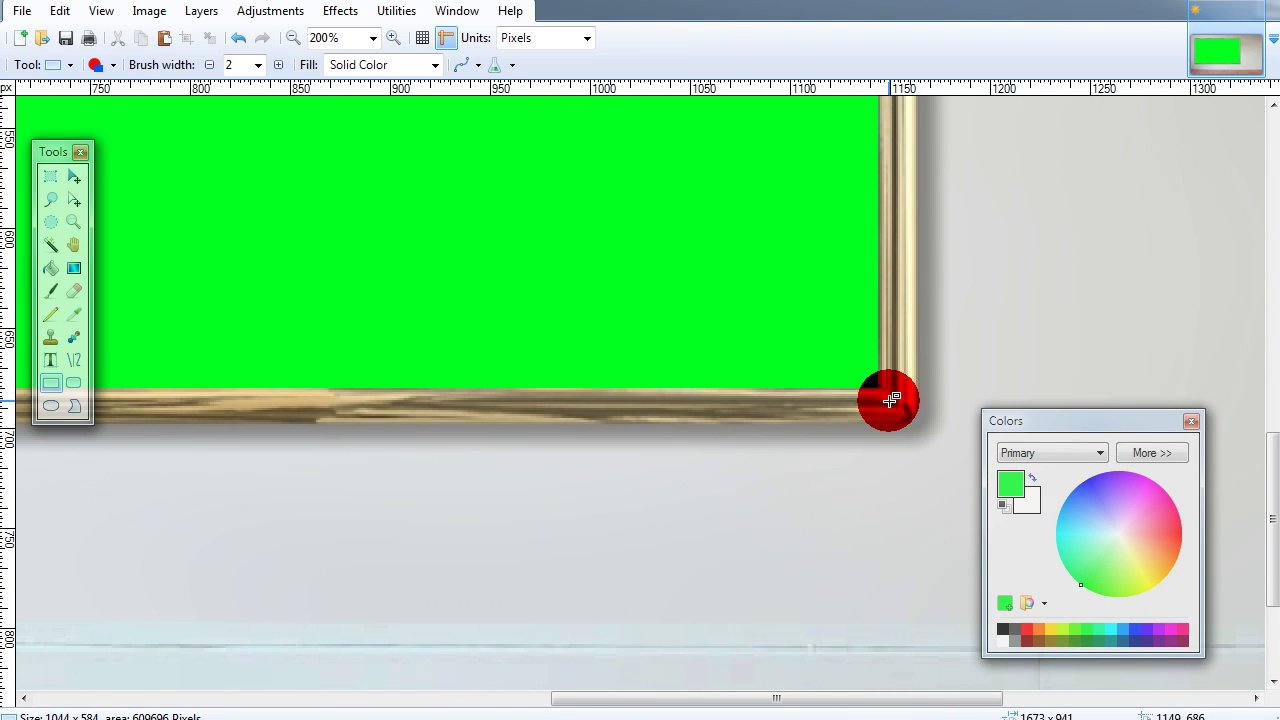
key("ctrl+minus")
key("ctrl+minus")
key("ctrl+minus")
key("ctrl+minus")
key("ctrl+minus")
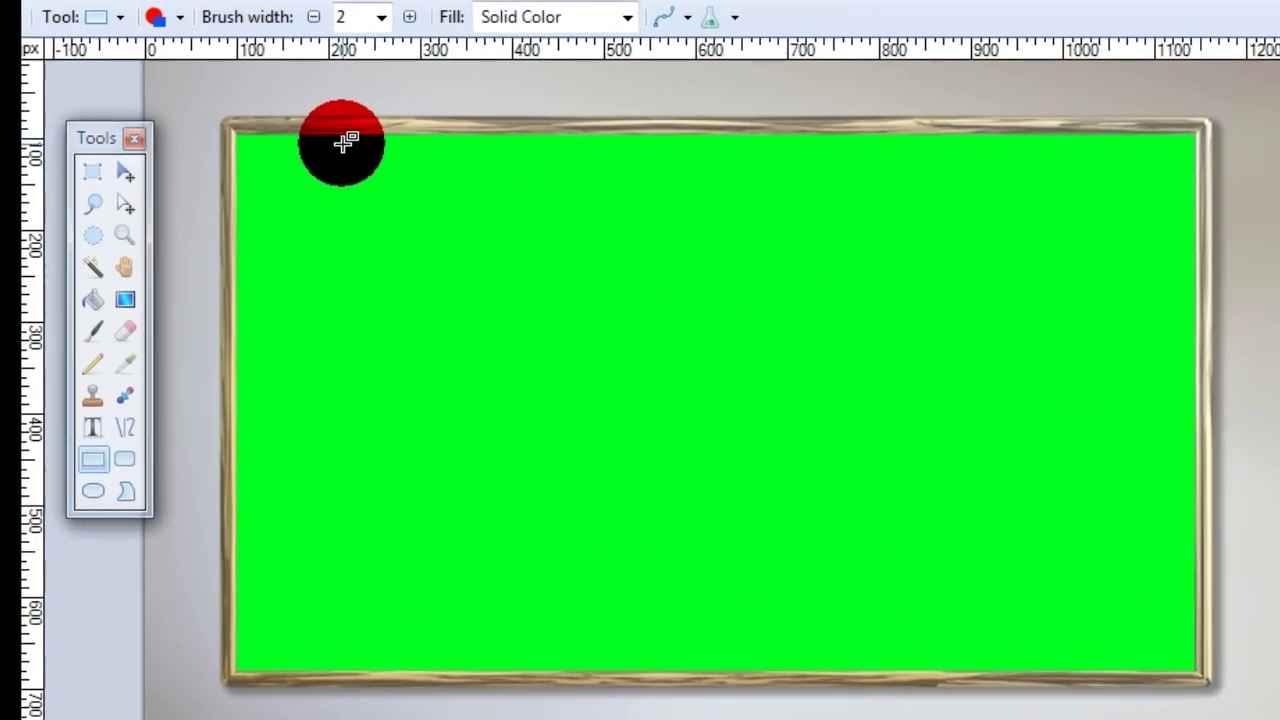
left_click(50, 245)
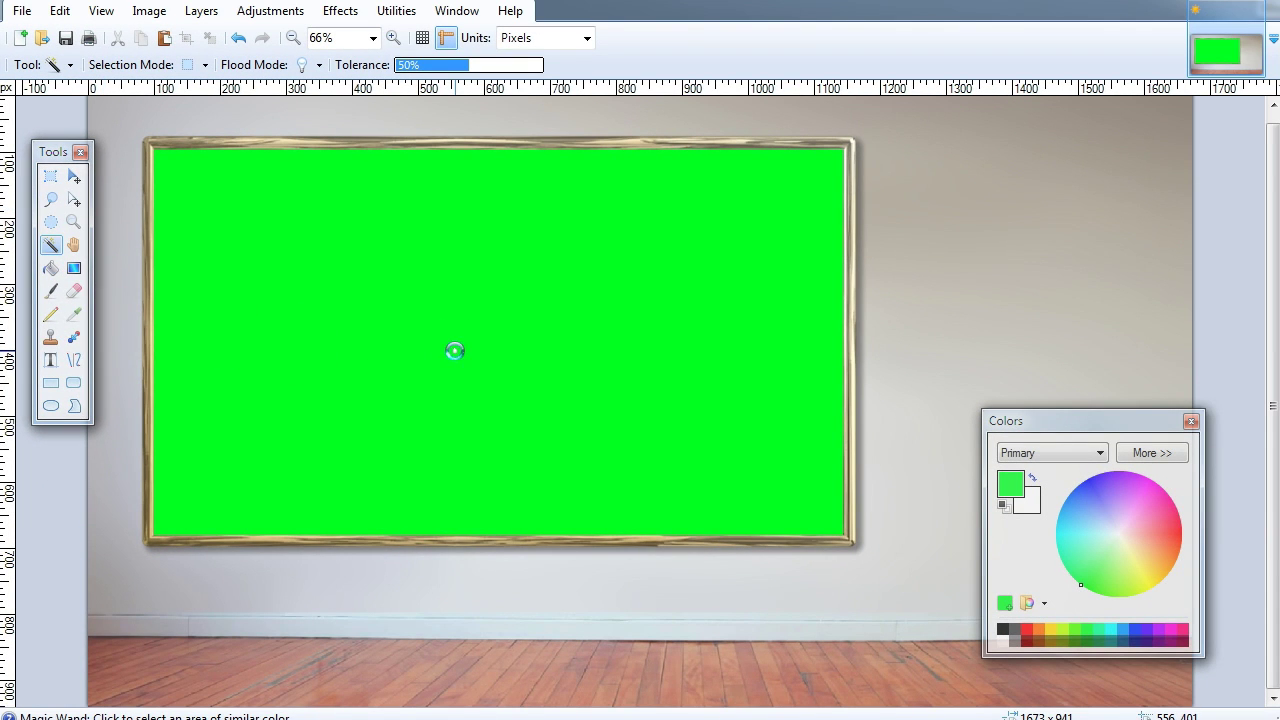
Select and delete the green area with the Magic Wand, then choose File > Save As
left_click(454, 350)
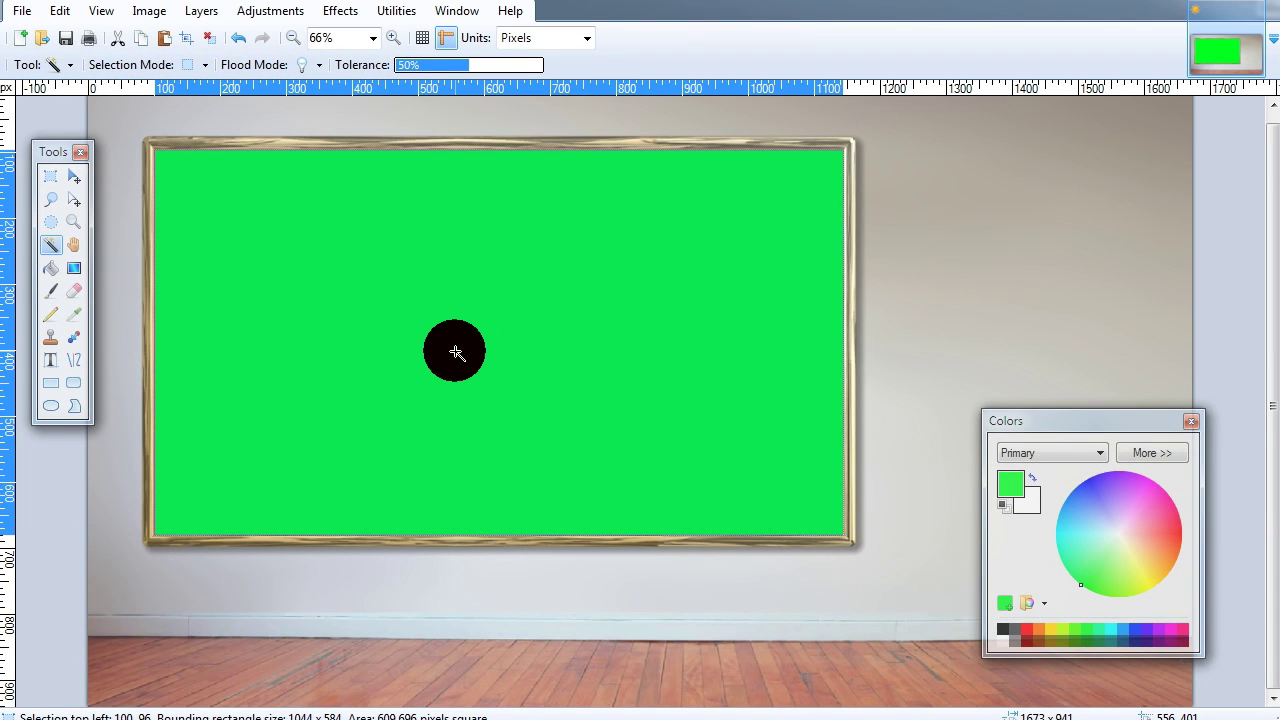
key("Delete")
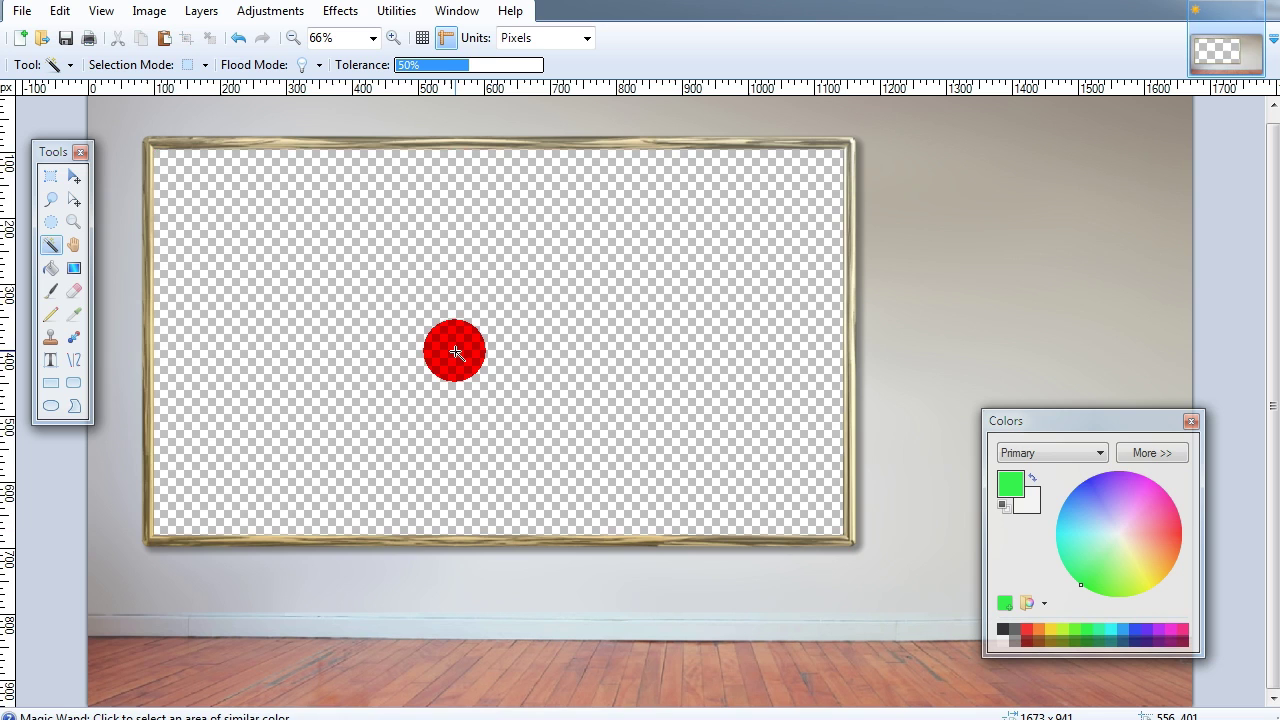
left_click(22, 14)
left_click(75, 168)
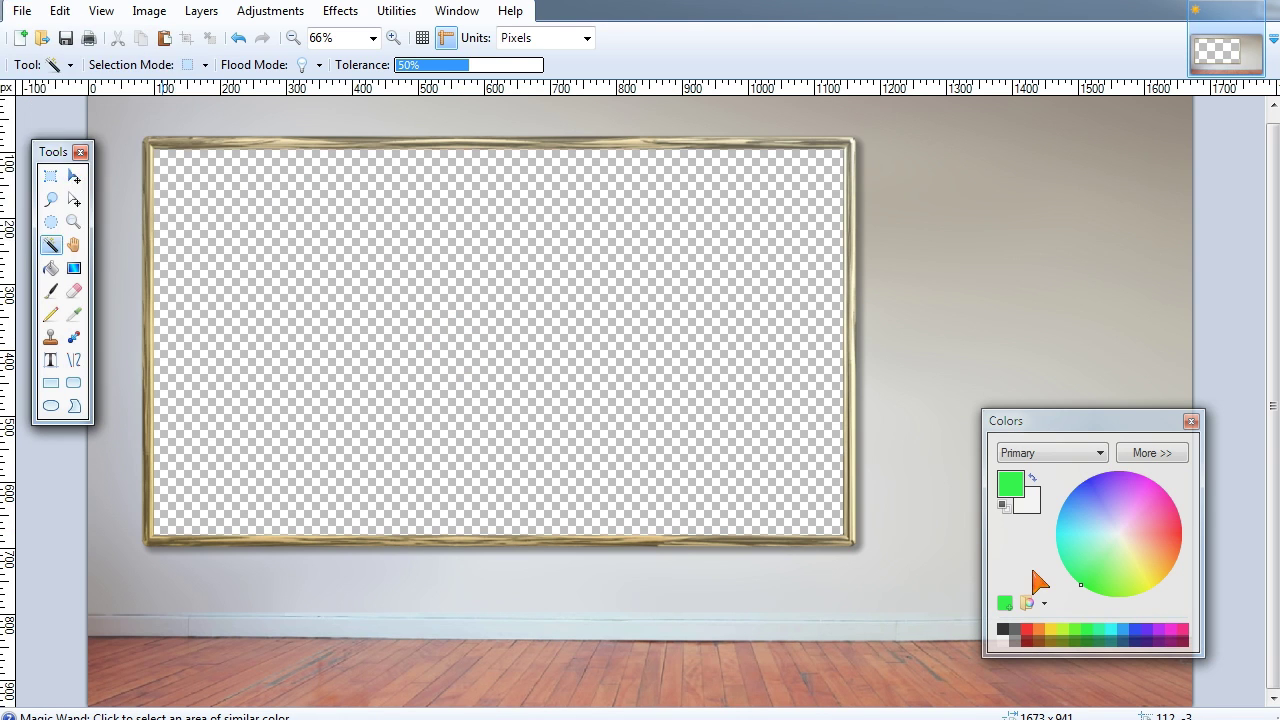
Save the image as PNG file GalleryPic1.png, accepting the default PNG save settings
left_click(1178, 525)
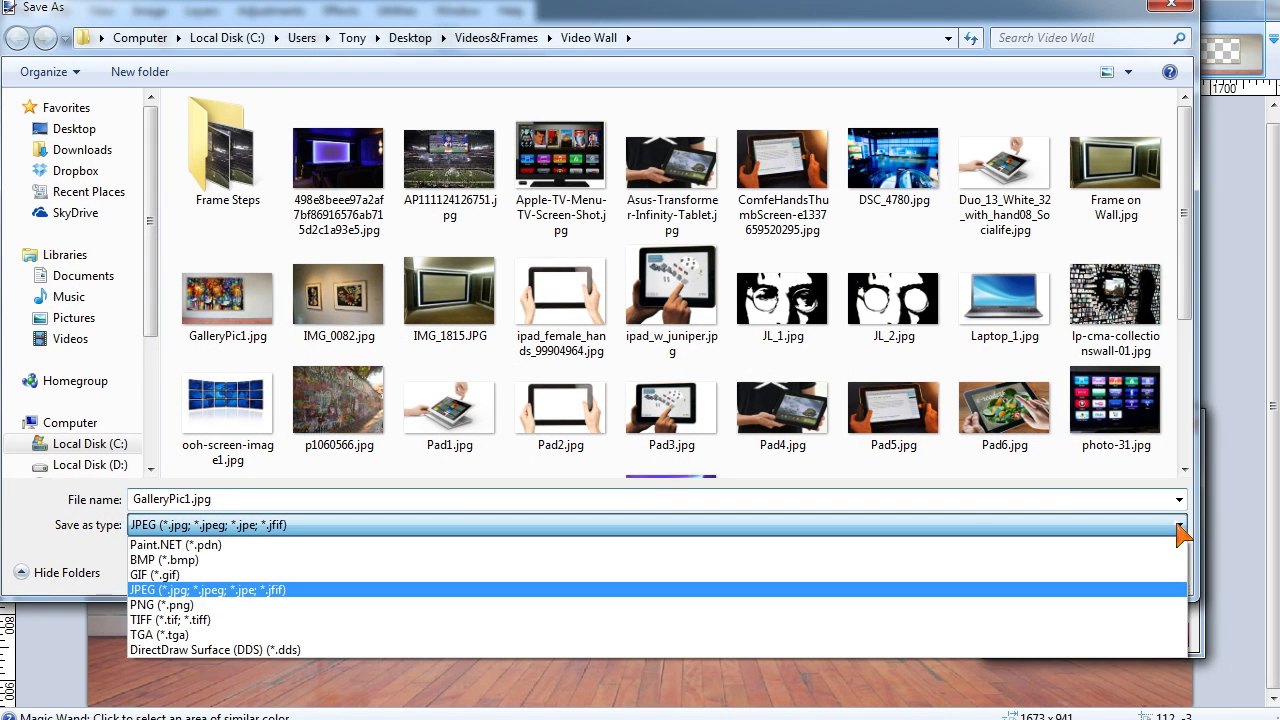
left_click(540, 604)
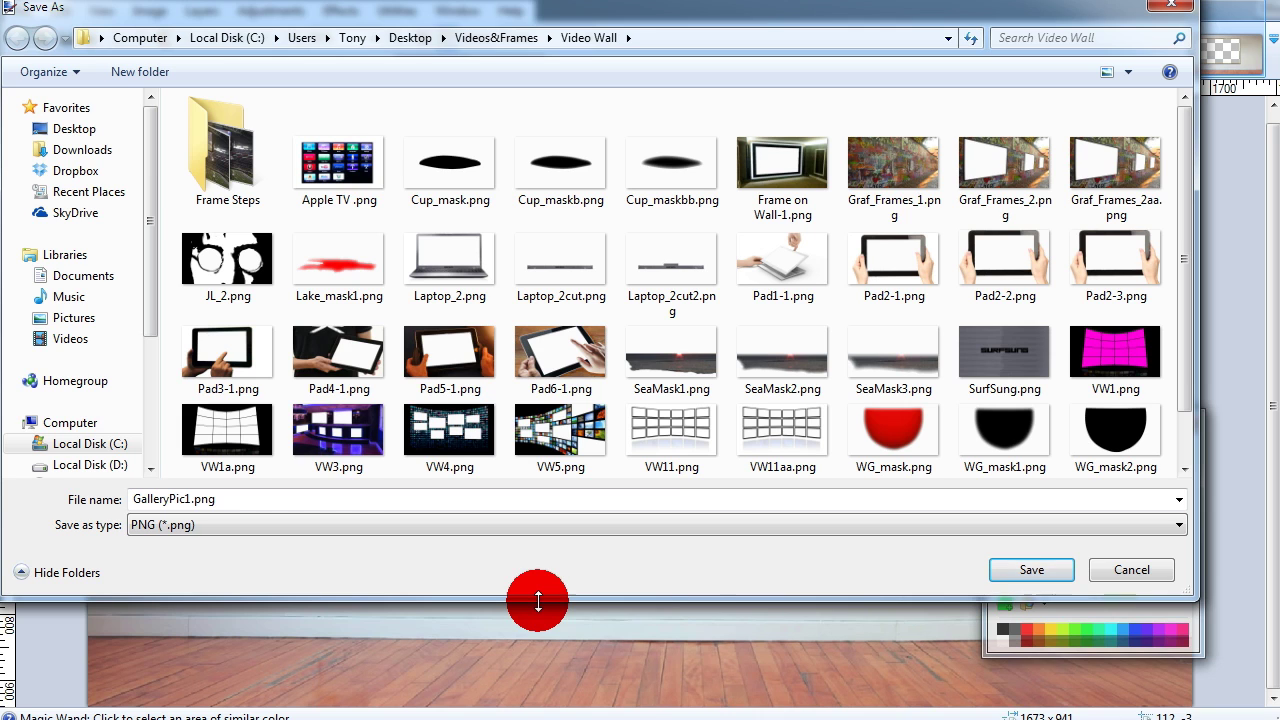
left_click(1032, 570)
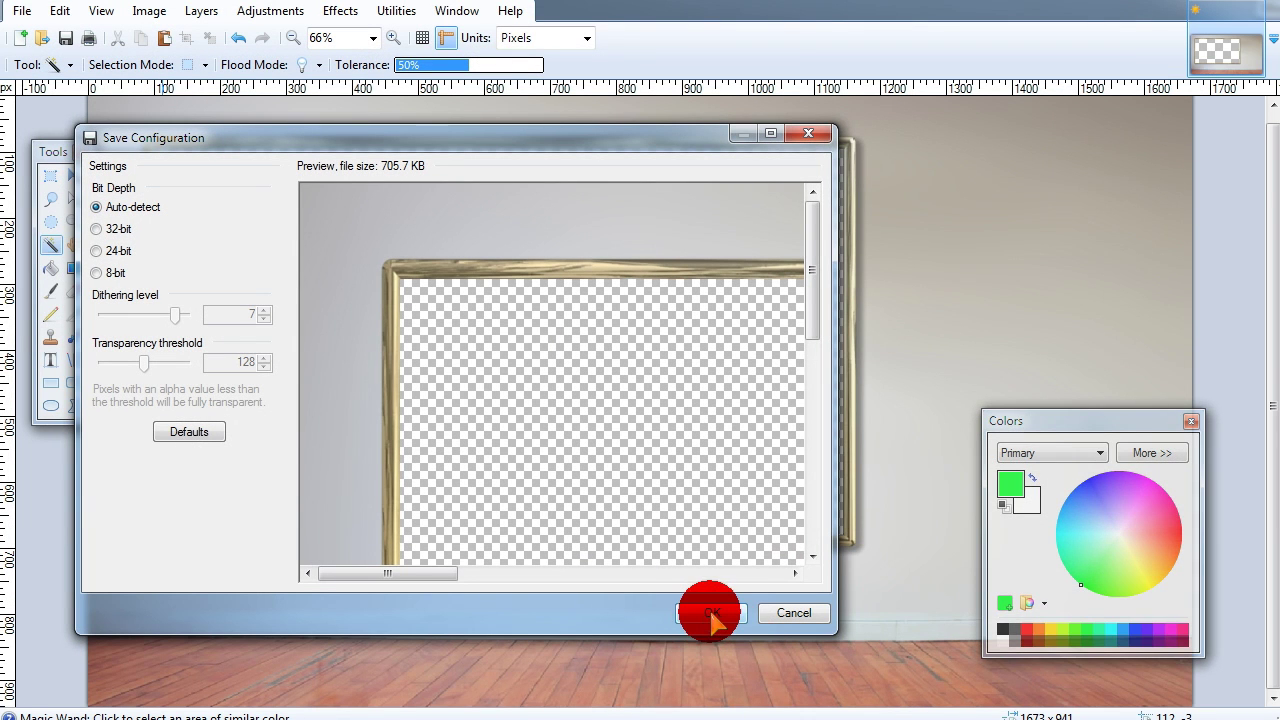
left_click(711, 614)
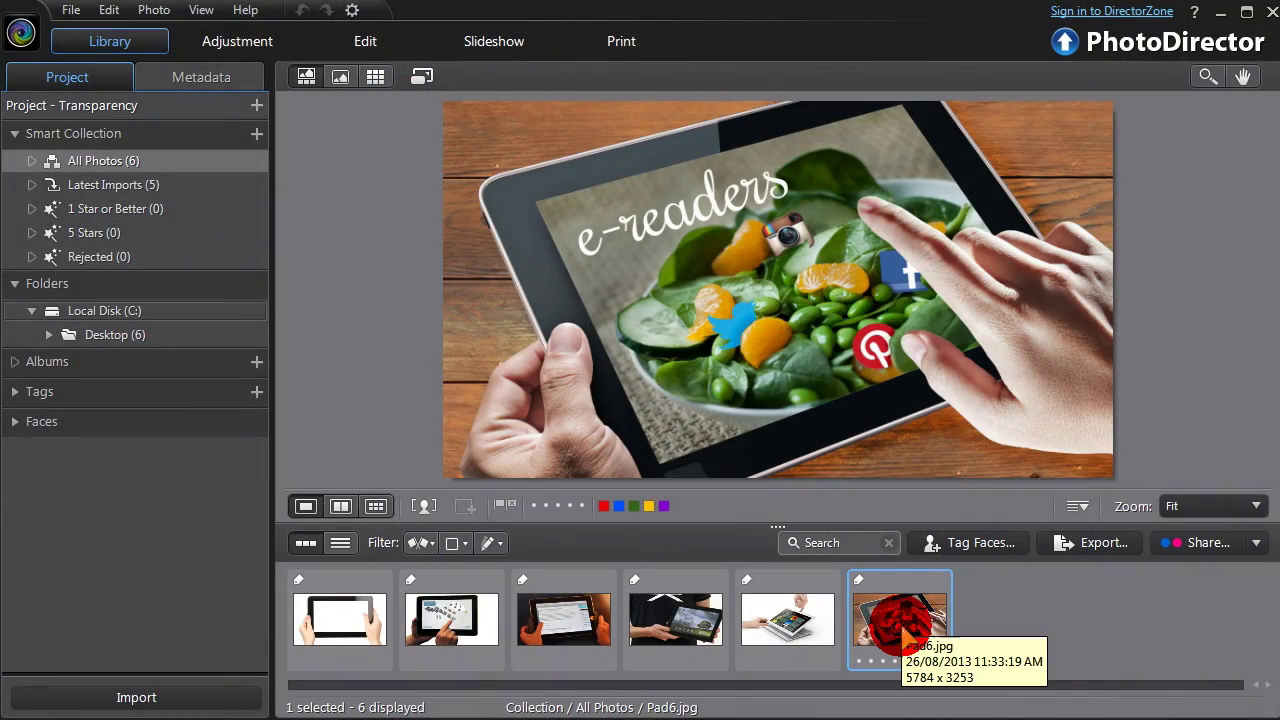
Open Pad6.jpg in Background Removal with the Intelligent brush at 22.5 and paint the screen's top
left_click(340, 76)
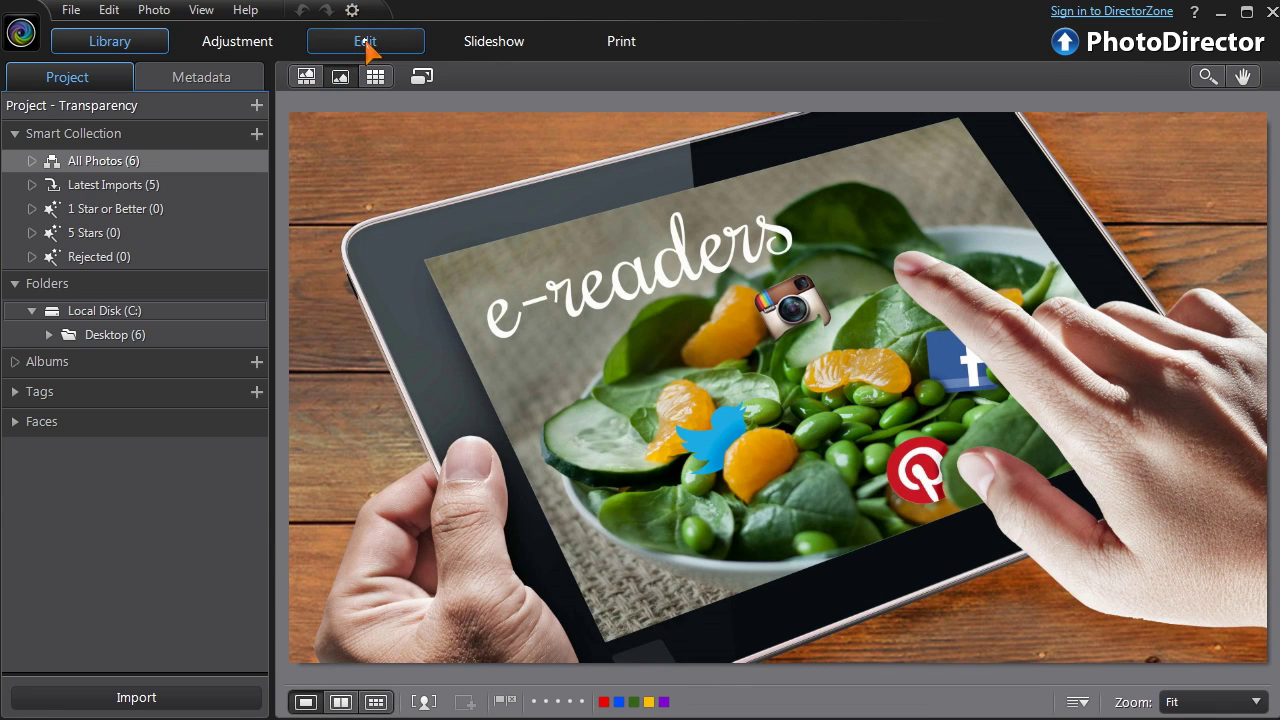
left_click(366, 42)
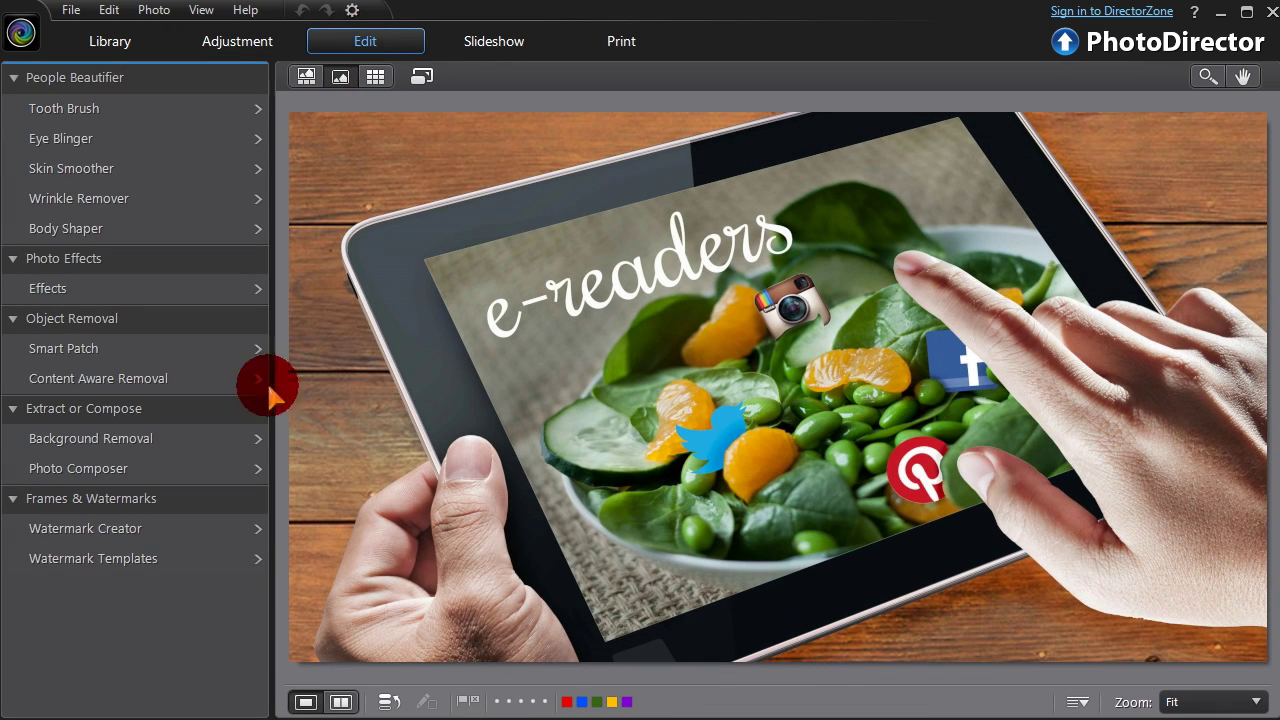
left_click(210, 440)
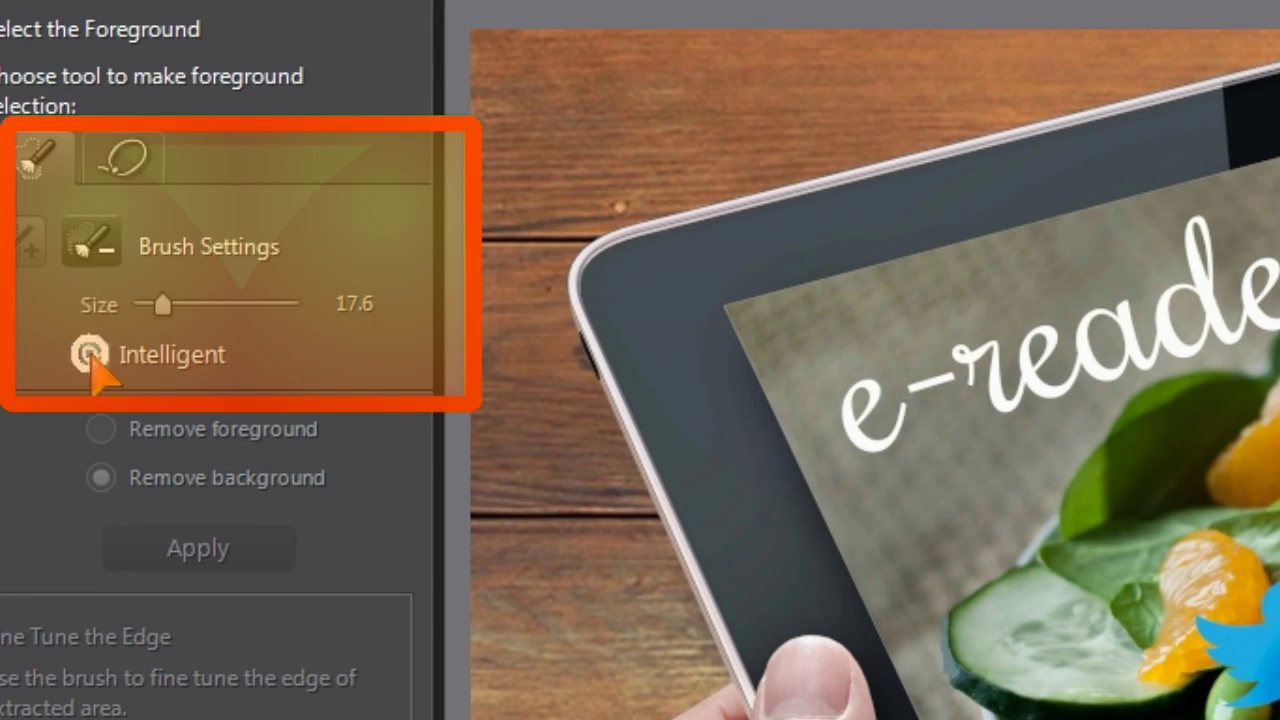
left_click(98, 262)
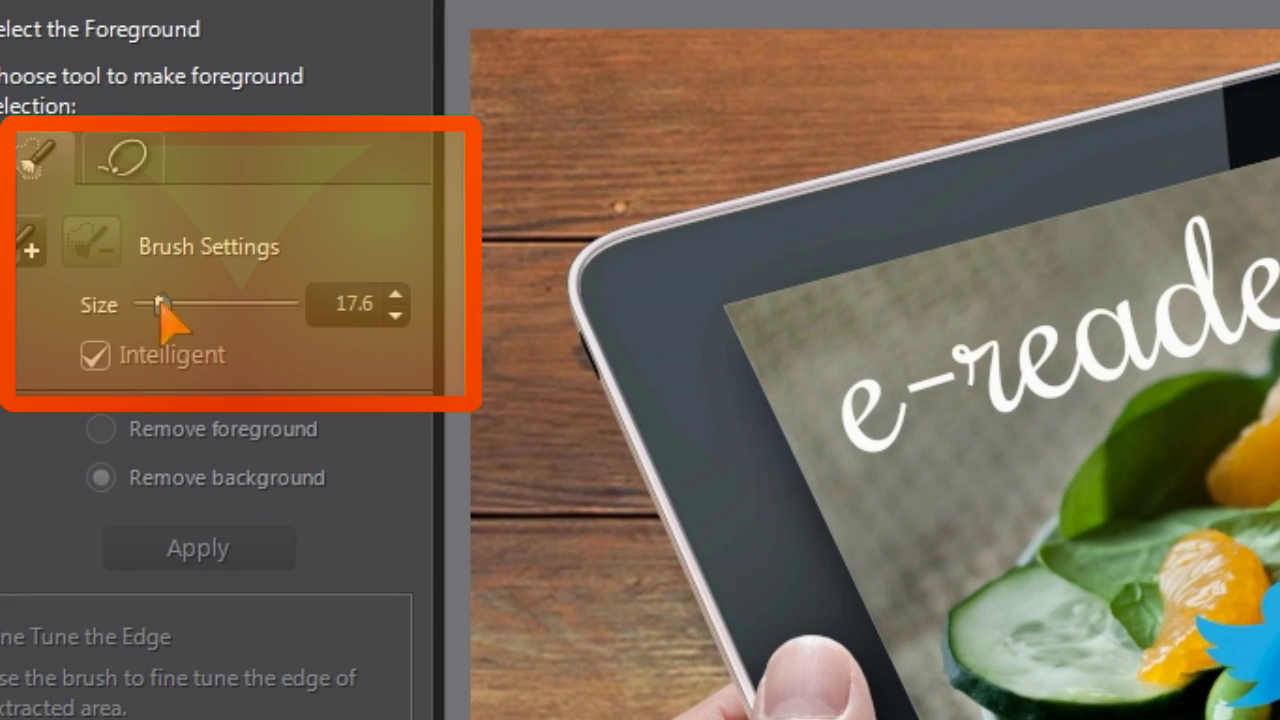
left_click_drag(163, 306, 165, 305)
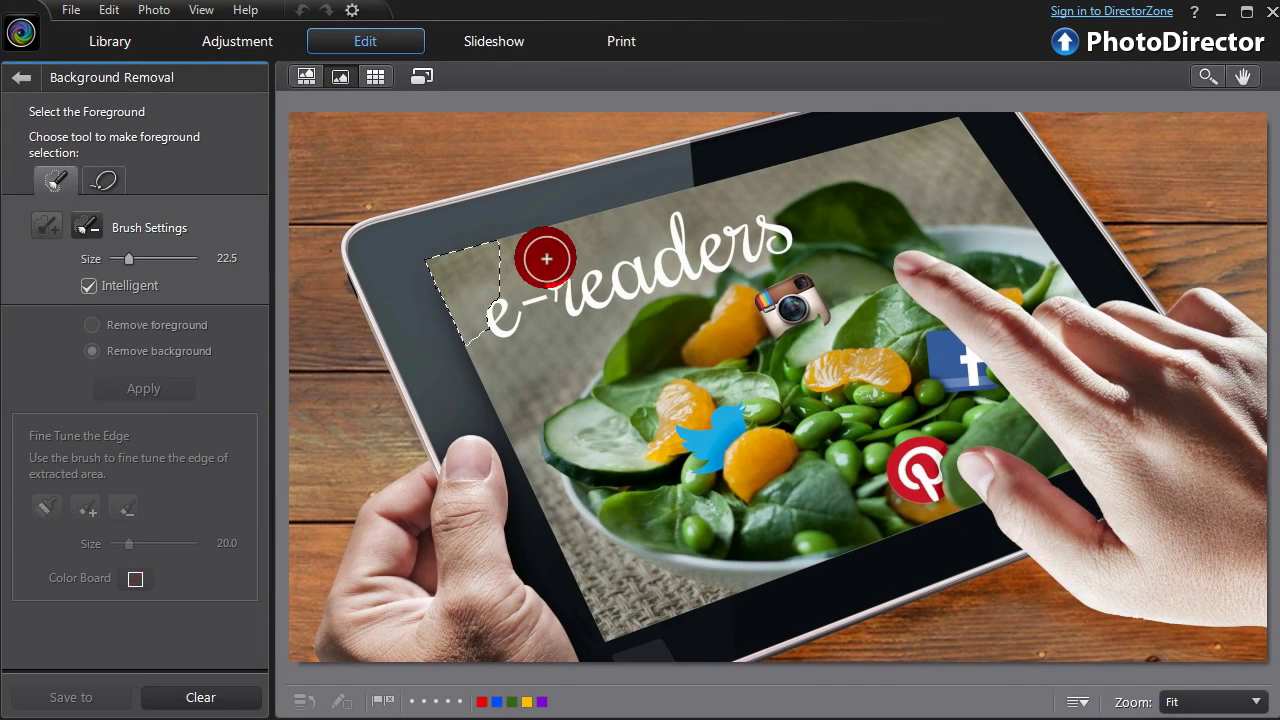
mouse_move(546, 259)
left_mouse_down()
mouse_move(950, 164)
mouse_move(1042, 270)
mouse_move(1027, 276)
mouse_move(941, 218)
mouse_move(843, 255)
mouse_move(844, 278)
mouse_move(884, 327)
mouse_move(939, 356)
left_mouse_up()
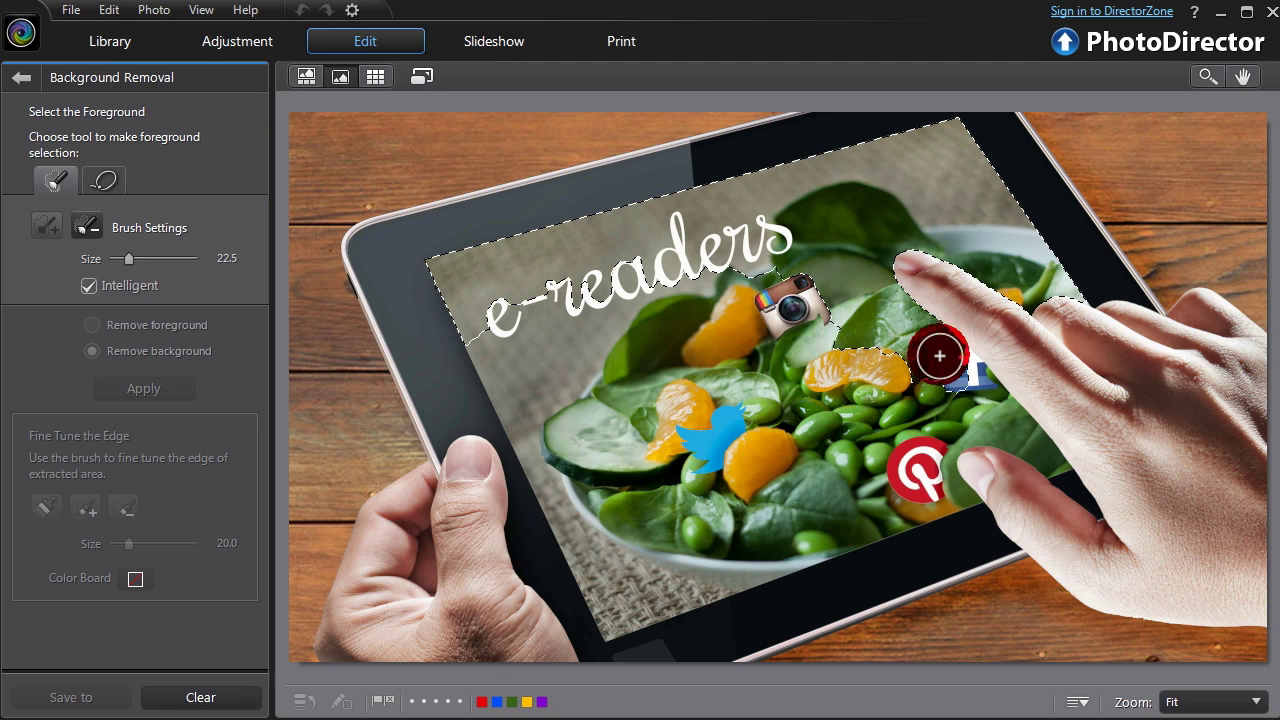
Add the rest of the tablet screen to the selection, trim its bottom edge, and zoom to 200%
mouse_move(985, 405)
left_mouse_down()
mouse_move(921, 462)
mouse_move(943, 496)
mouse_move(730, 548)
left_mouse_up()
mouse_move(613, 581)
left_mouse_down()
mouse_move(504, 338)
mouse_move(667, 377)
mouse_move(682, 478)
mouse_move(768, 393)
mouse_move(782, 317)
mouse_move(696, 327)
left_mouse_up()
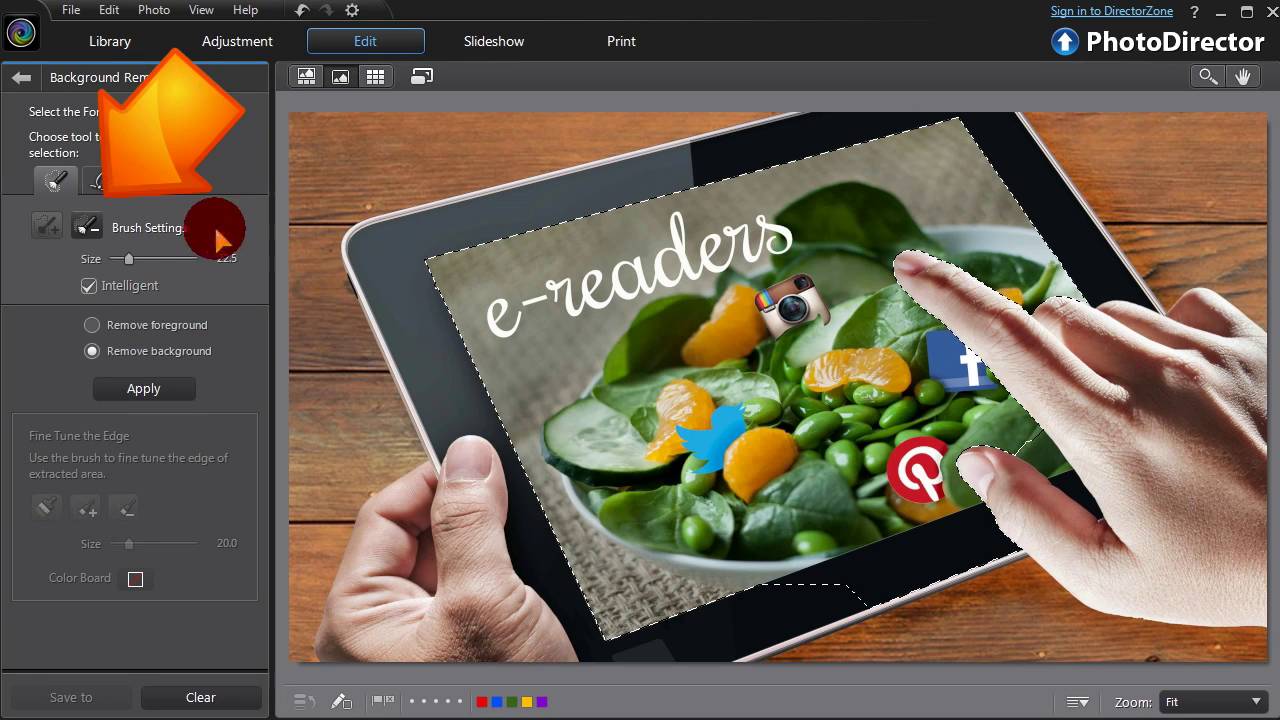
left_click_drag(860, 587, 800, 600)
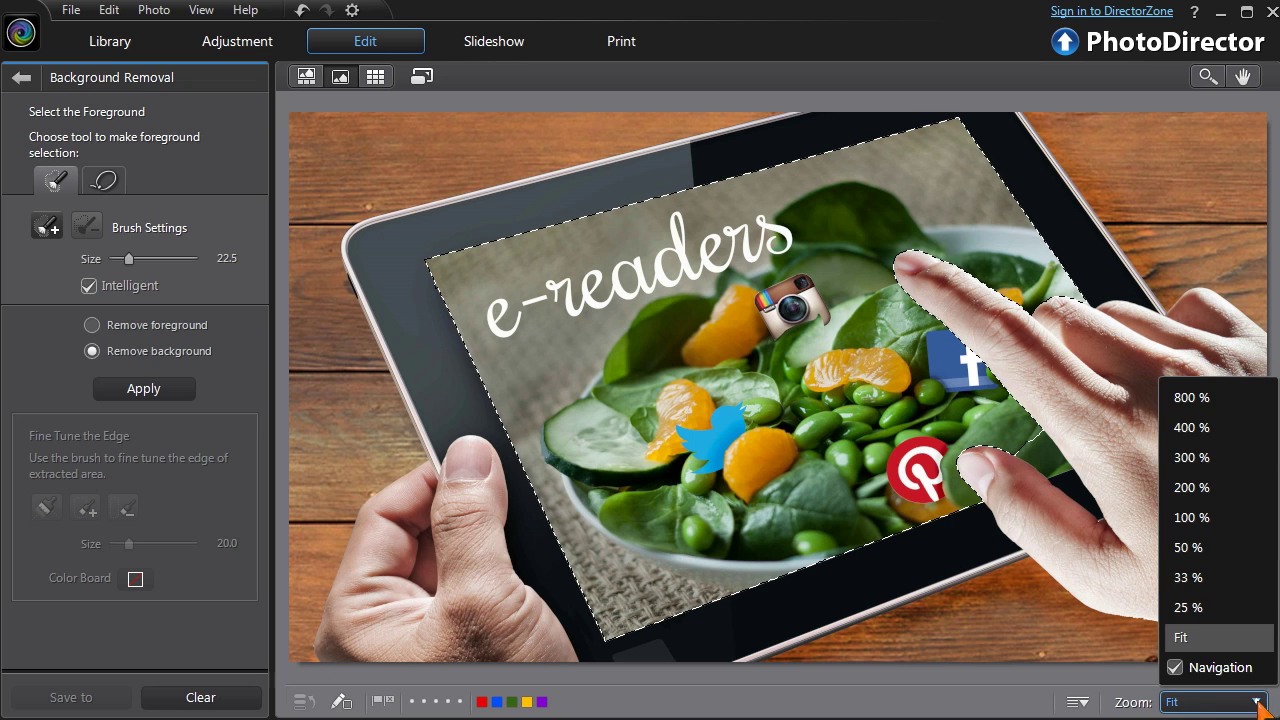
left_click(1210, 487)
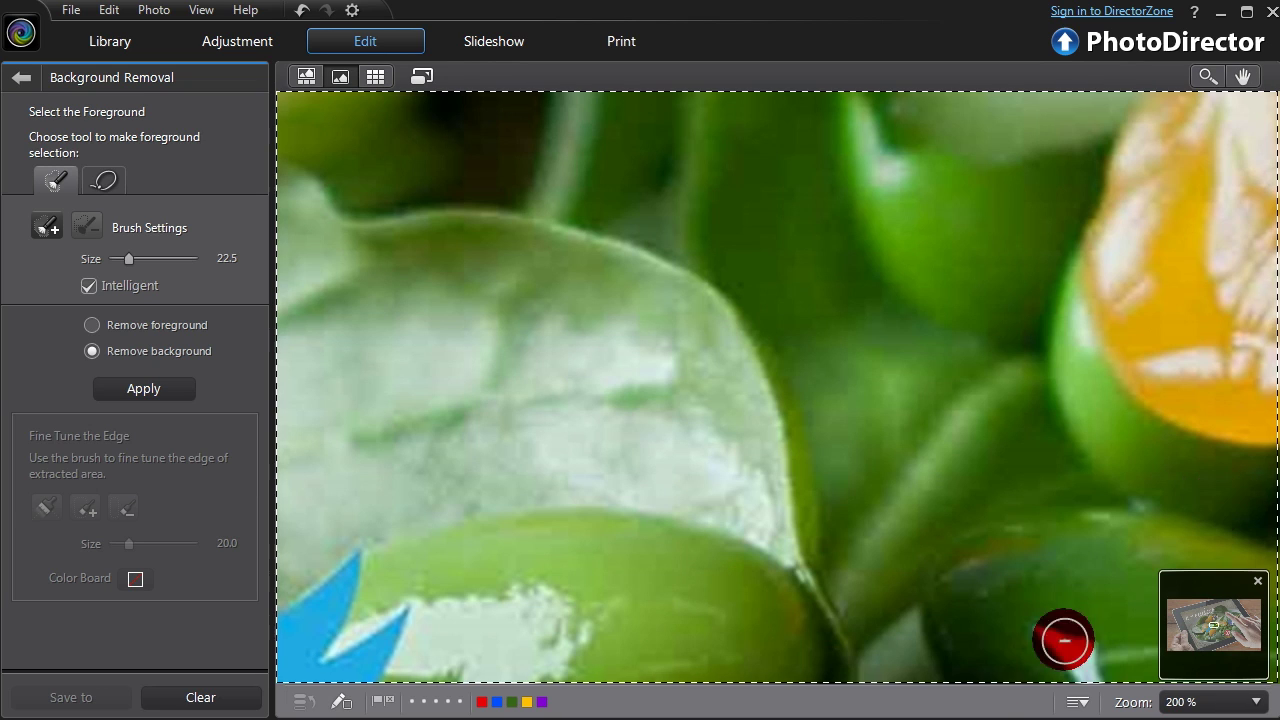
Subtract the overlapping fingertip from the screen selection with the remove brush
left_click_drag(1171, 432, 549, 346)
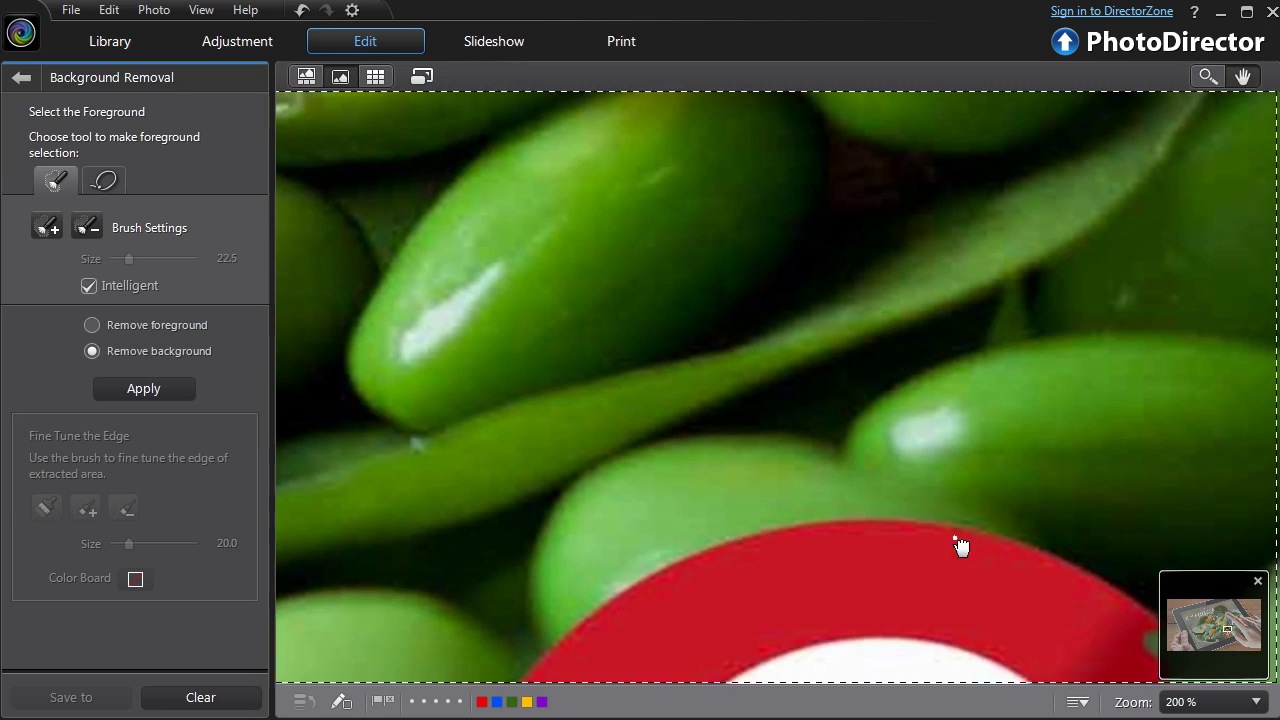
left_click_drag(960, 545, 628, 289)
left_click(96, 226)
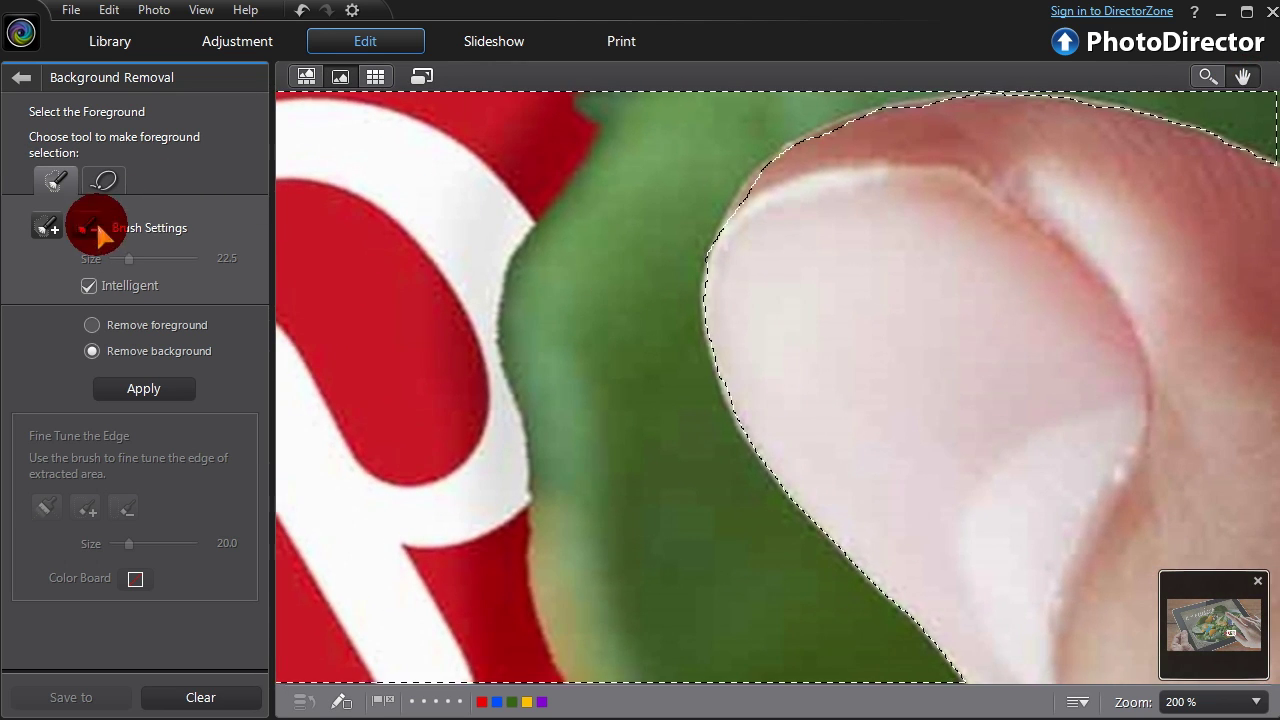
left_click(794, 179)
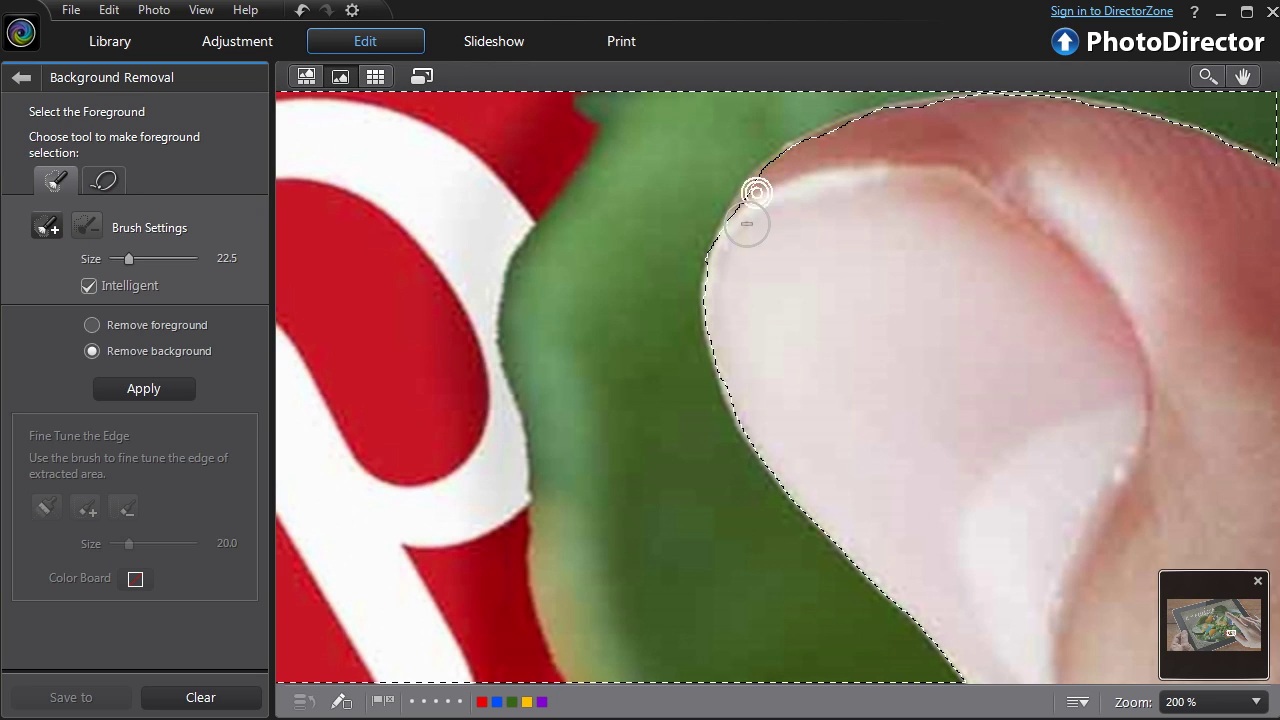
left_click(848, 334)
scroll(848, 334, "down", 4)
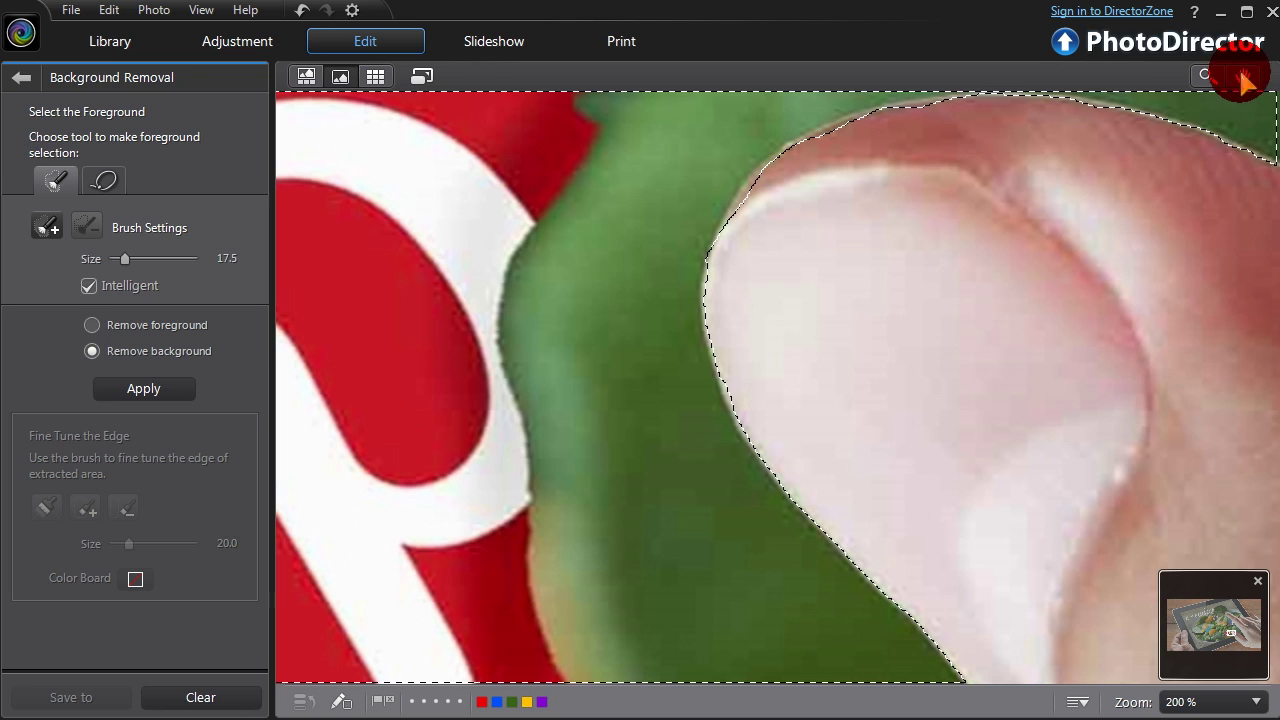
Enlarge the add brush to about 27 and extend the selection over the green pepper and lower right
left_click_drag(915, 455, 849, 345)
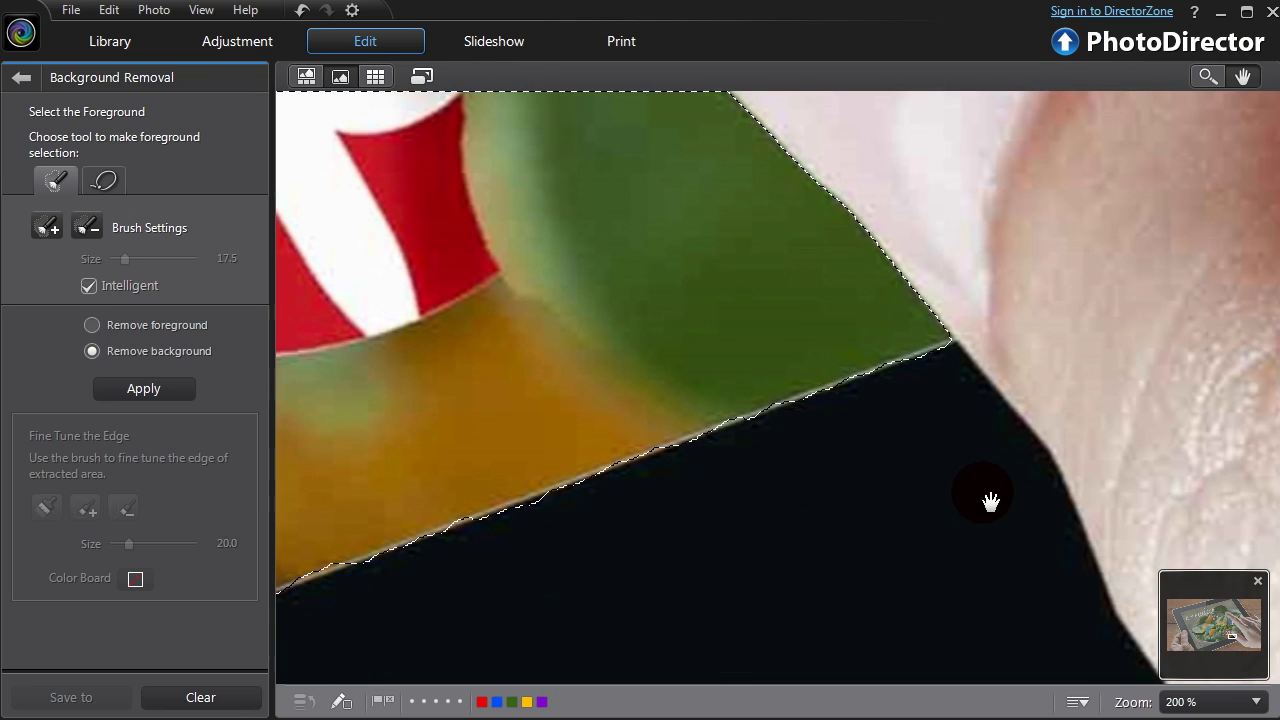
left_click_drag(1134, 406, 780, 331)
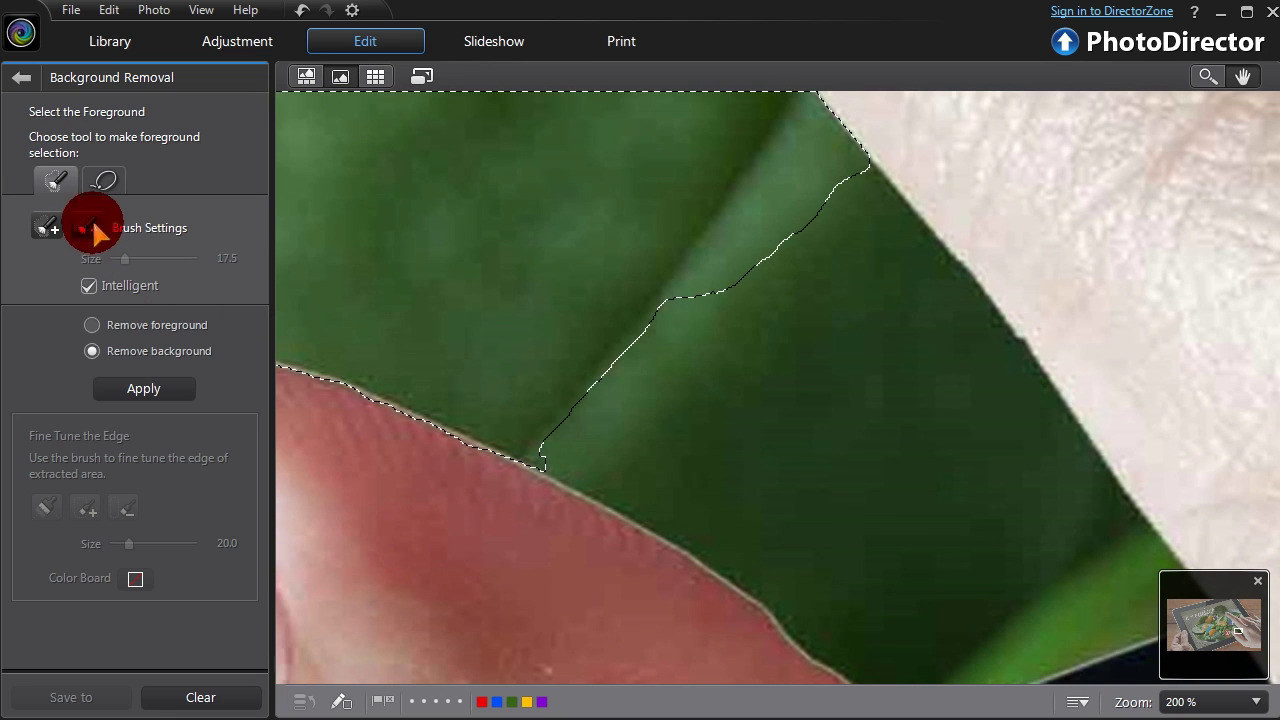
left_click_drag(122, 259, 133, 259)
left_click(55, 186)
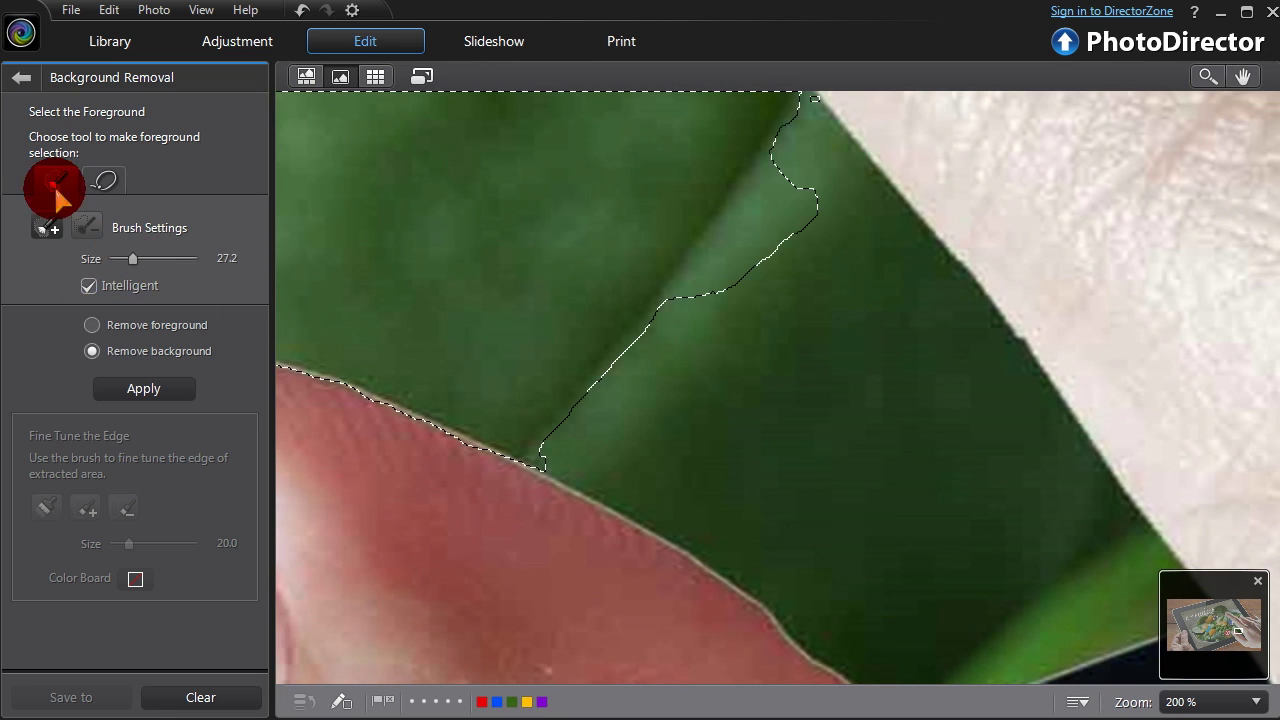
mouse_move(738, 409)
left_mouse_down()
mouse_move(857, 514)
mouse_move(886, 423)
mouse_move(829, 217)
mouse_move(784, 151)
left_mouse_up()
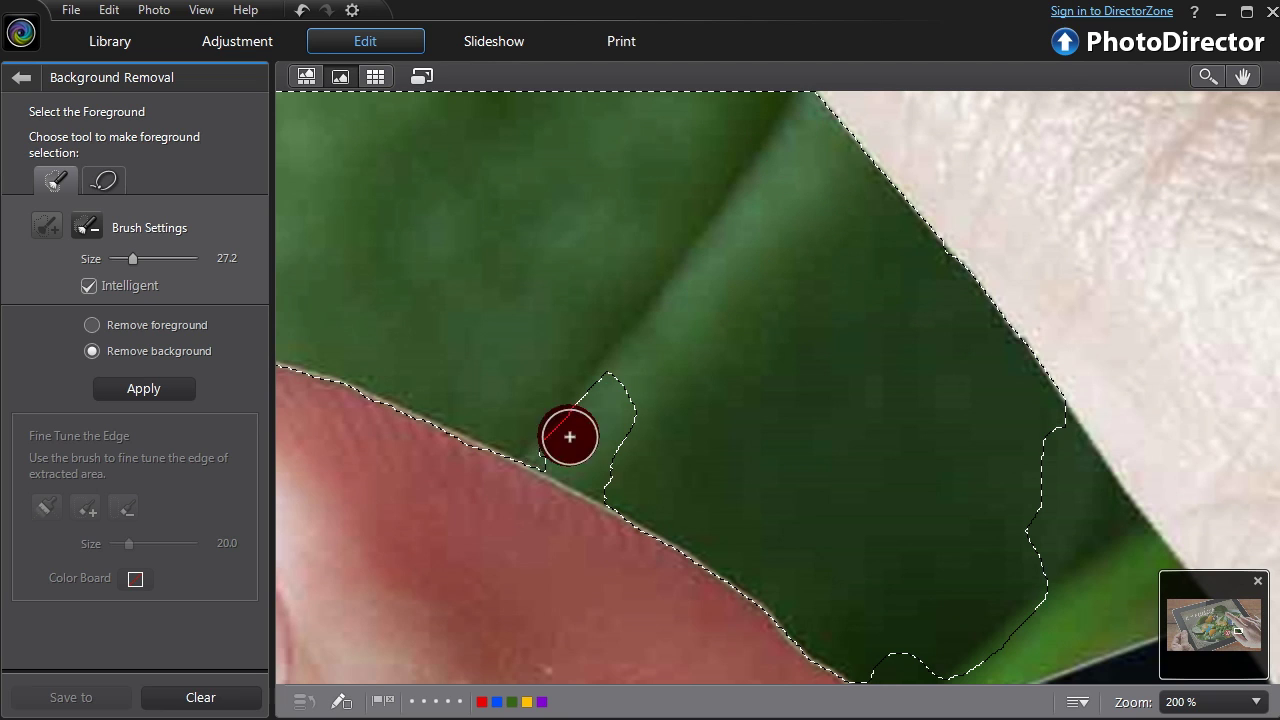
left_click_drag(1068, 470, 1062, 465)
mouse_move(1080, 530)
left_mouse_down()
mouse_move(1123, 579)
mouse_move(986, 615)
left_mouse_up()
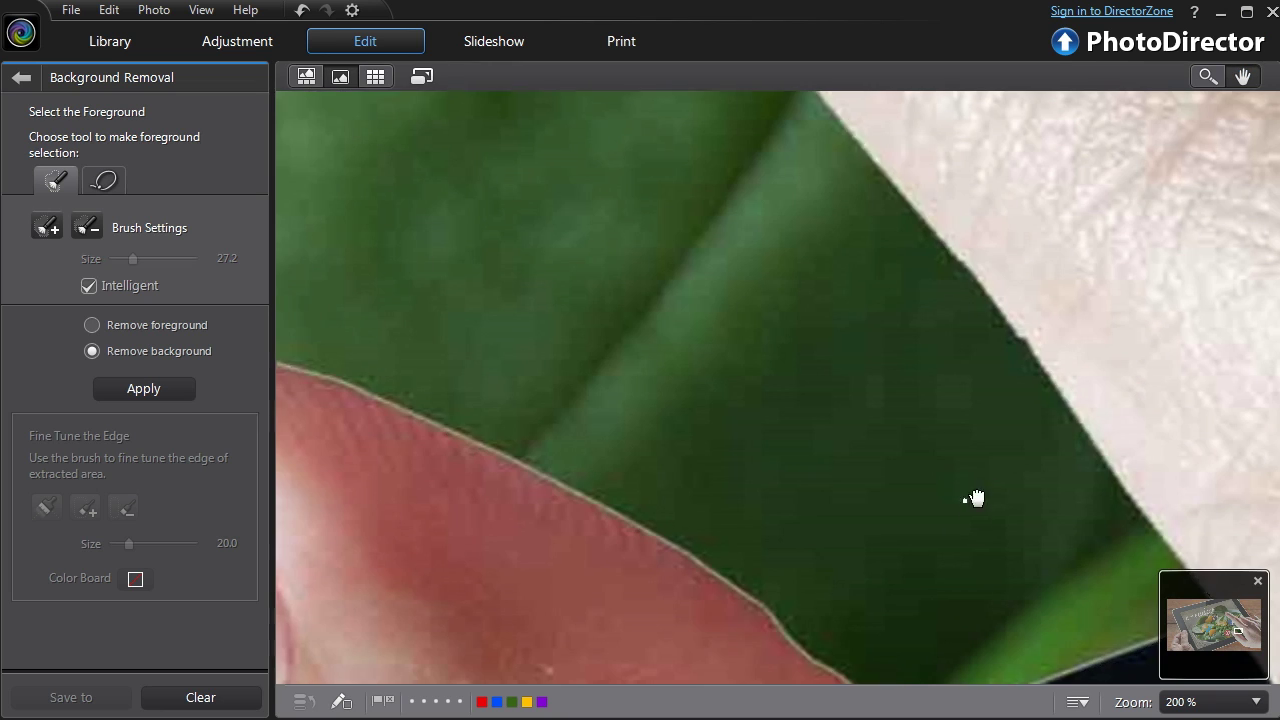
left_click_drag(977, 497, 877, 462)
At 100% zoom, trim the selection edge along the fingers, then fit the whole photo in view
left_click(104, 188)
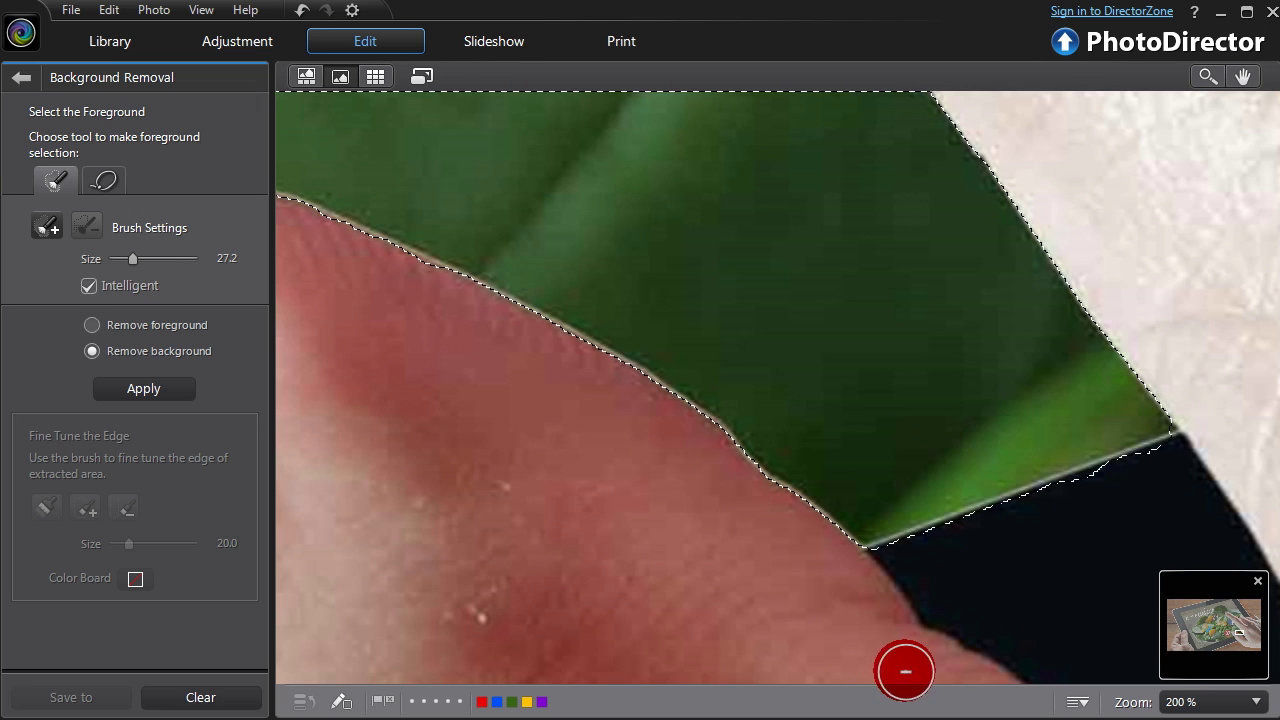
left_click(1243, 80)
left_click(1256, 701)
left_click(1229, 517)
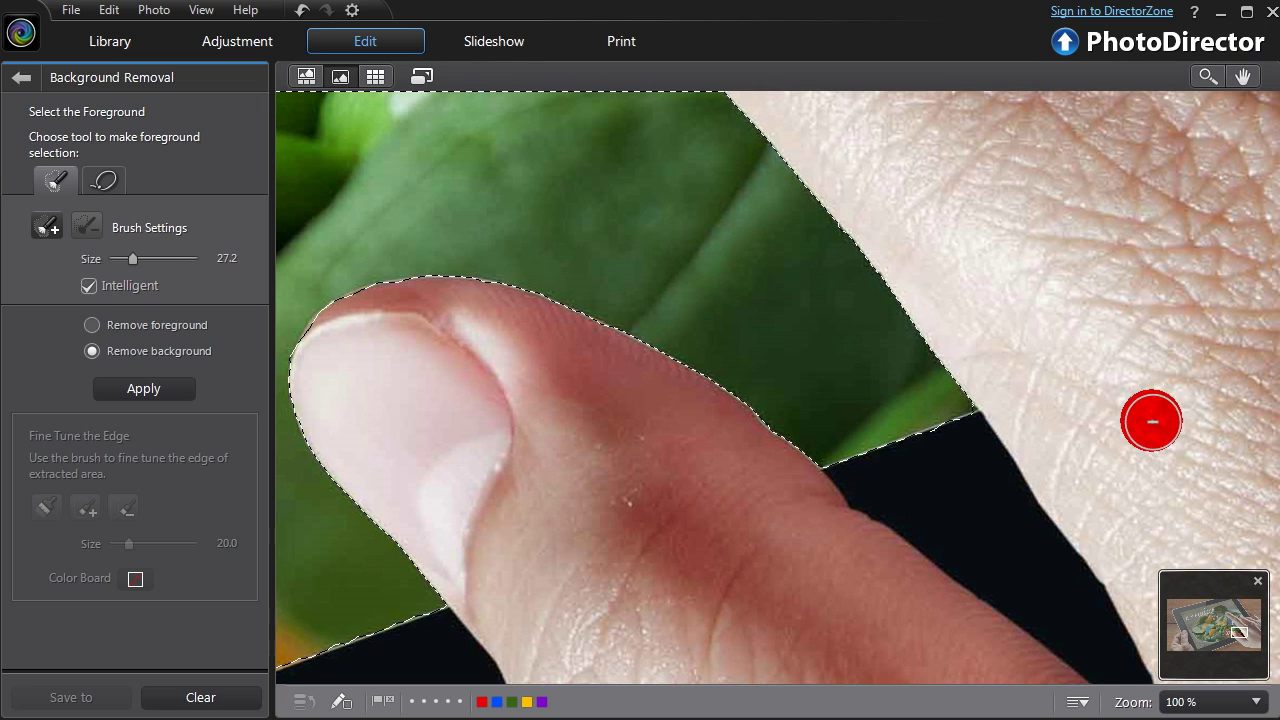
left_click_drag(1159, 206, 1198, 561)
left_click_drag(900, 240, 1045, 390)
left_click(86, 227)
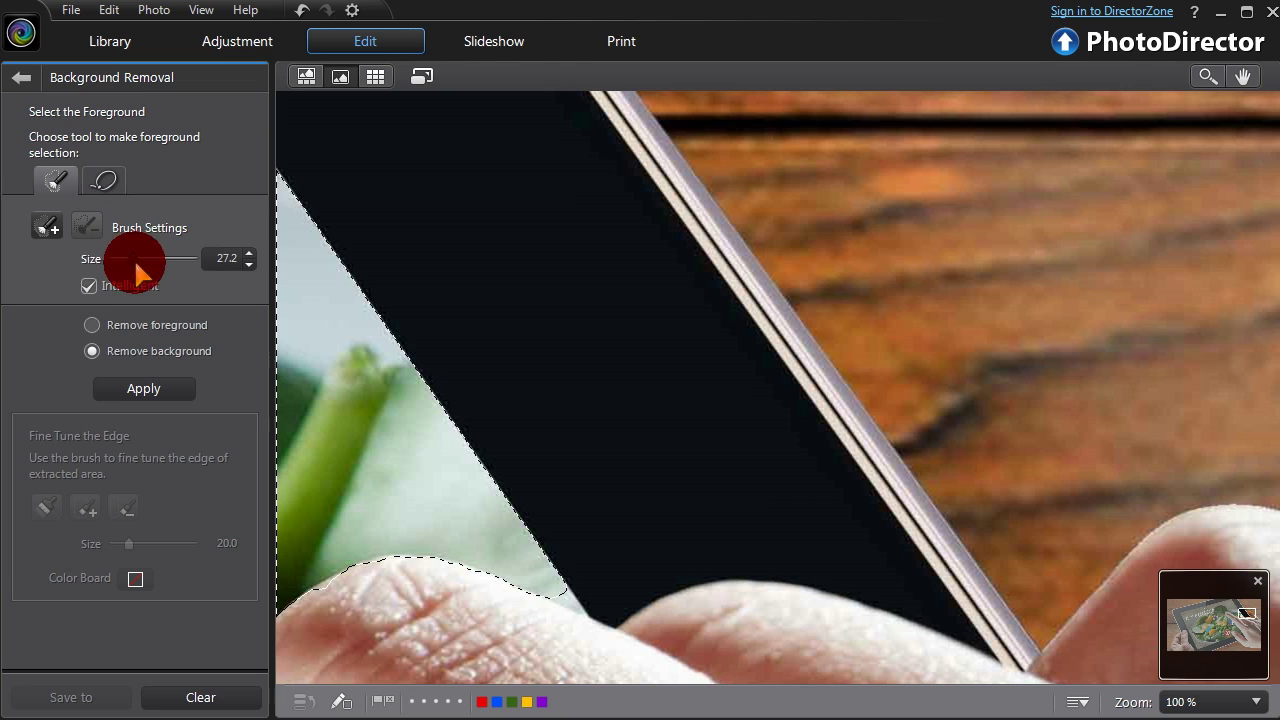
left_click(57, 227)
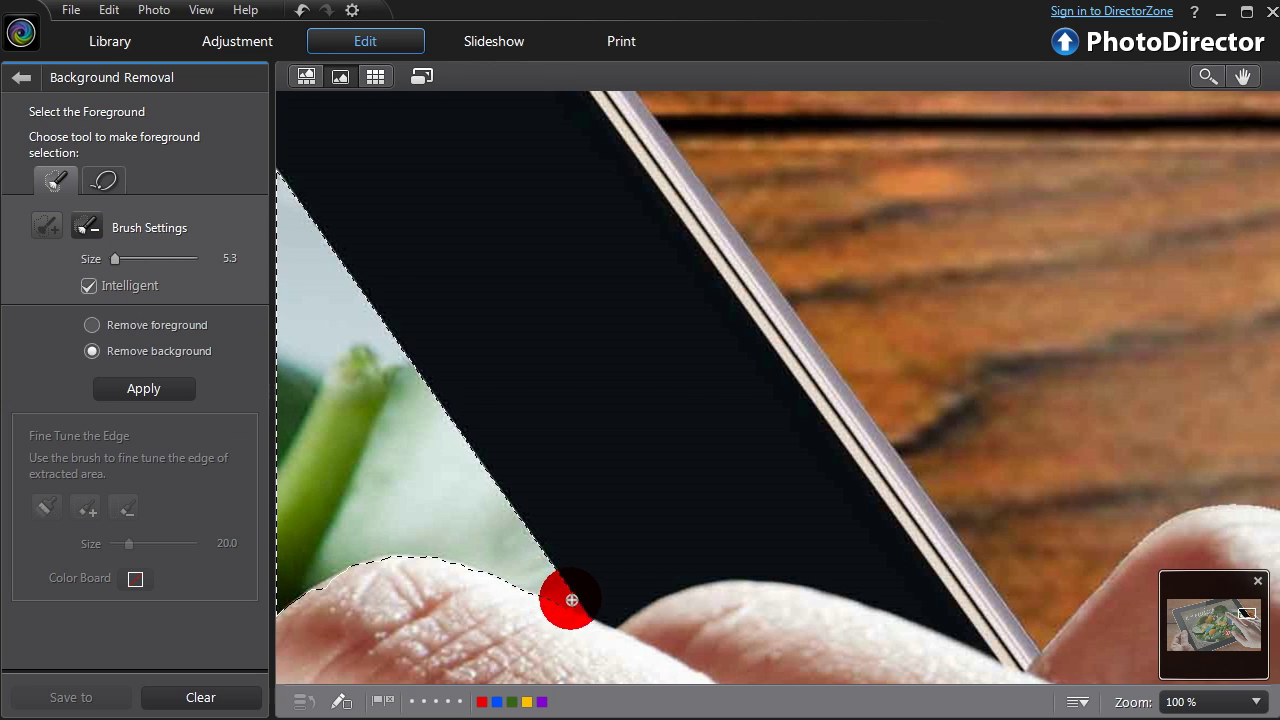
mouse_move(651, 600)
left_mouse_down()
mouse_move(577, 603)
mouse_move(766, 603)
mouse_move(871, 391)
mouse_move(1109, 553)
left_mouse_up()
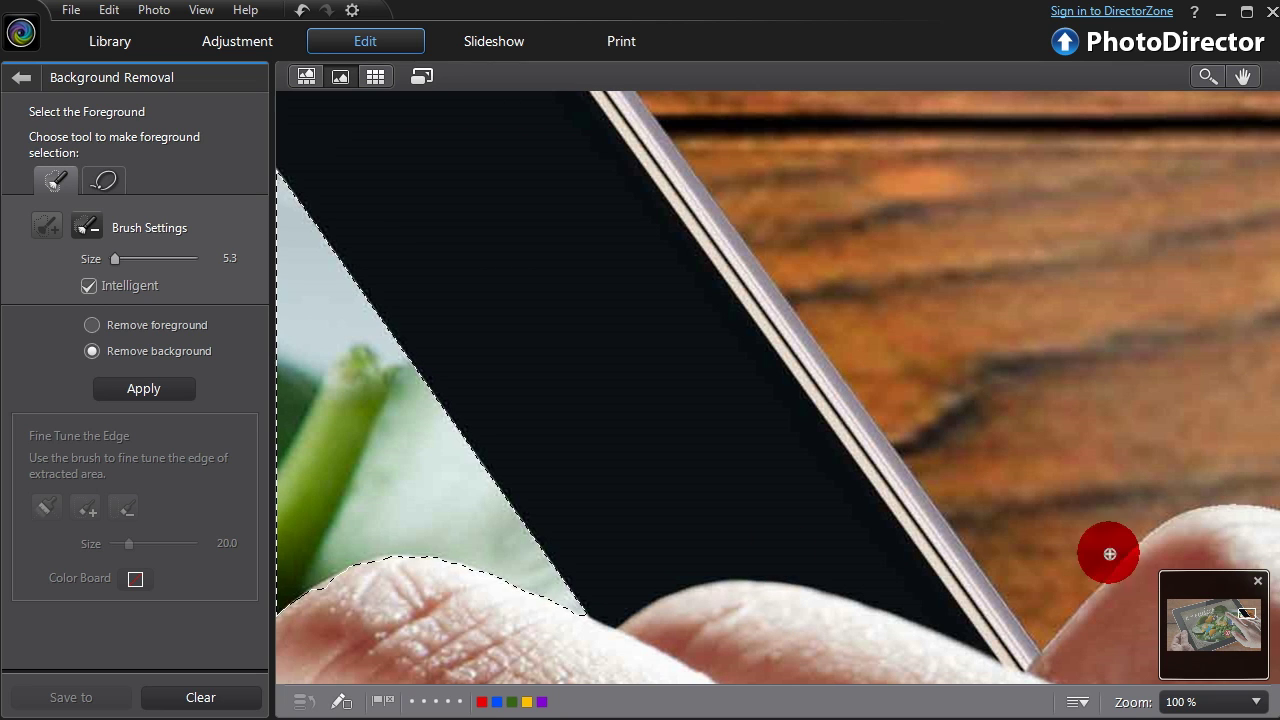
left_click(1258, 702)
left_click(1249, 634)
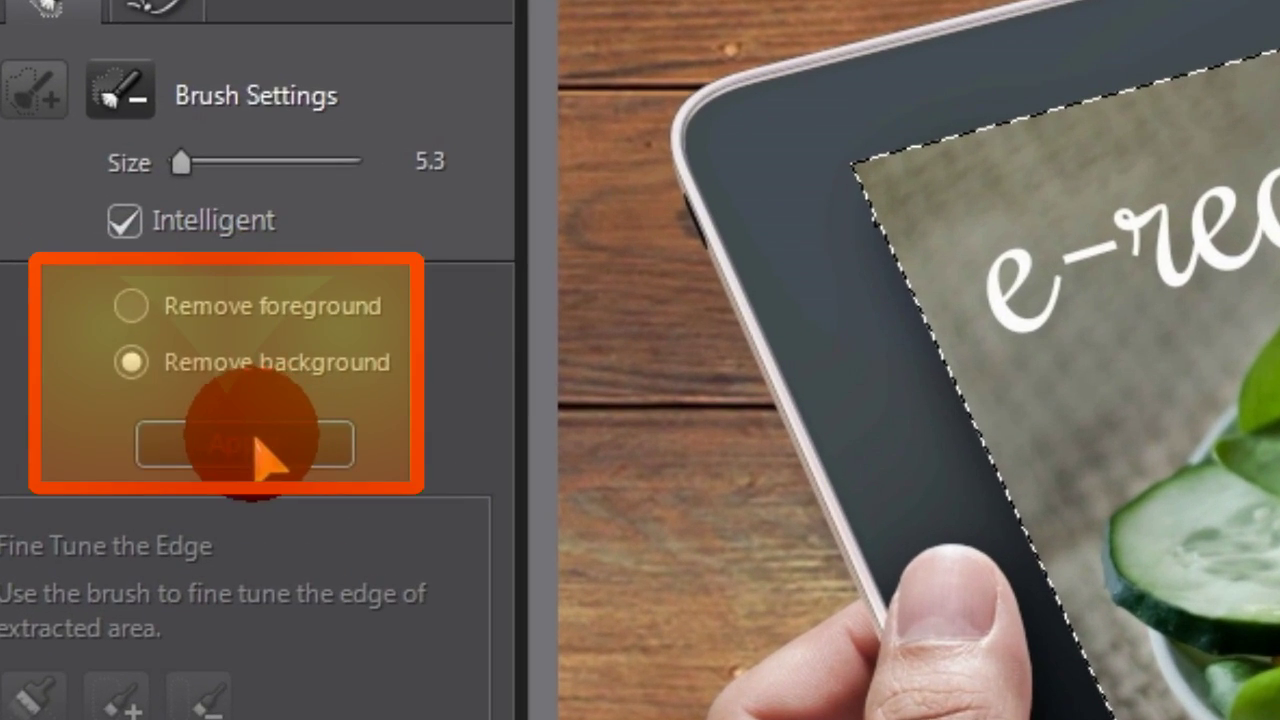
Remove the selected screen area to make it transparent and save the result as Pad6-3.png
left_click(130, 305)
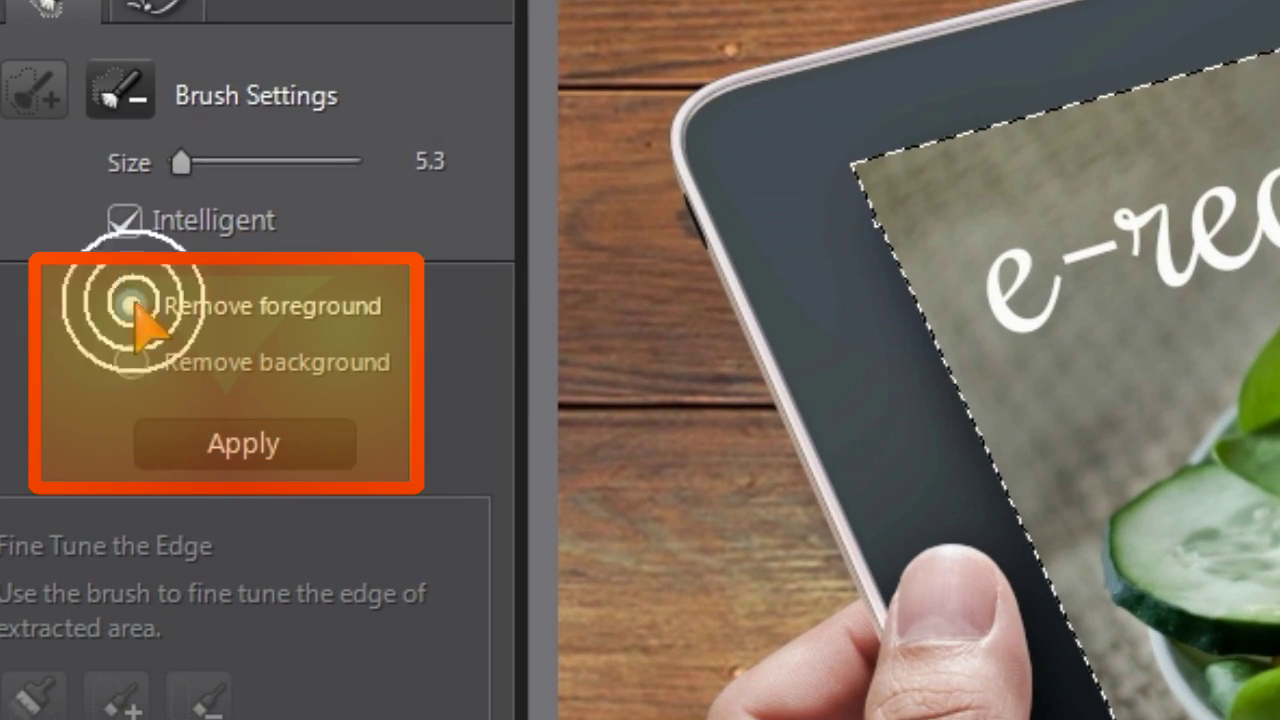
left_click(215, 445)
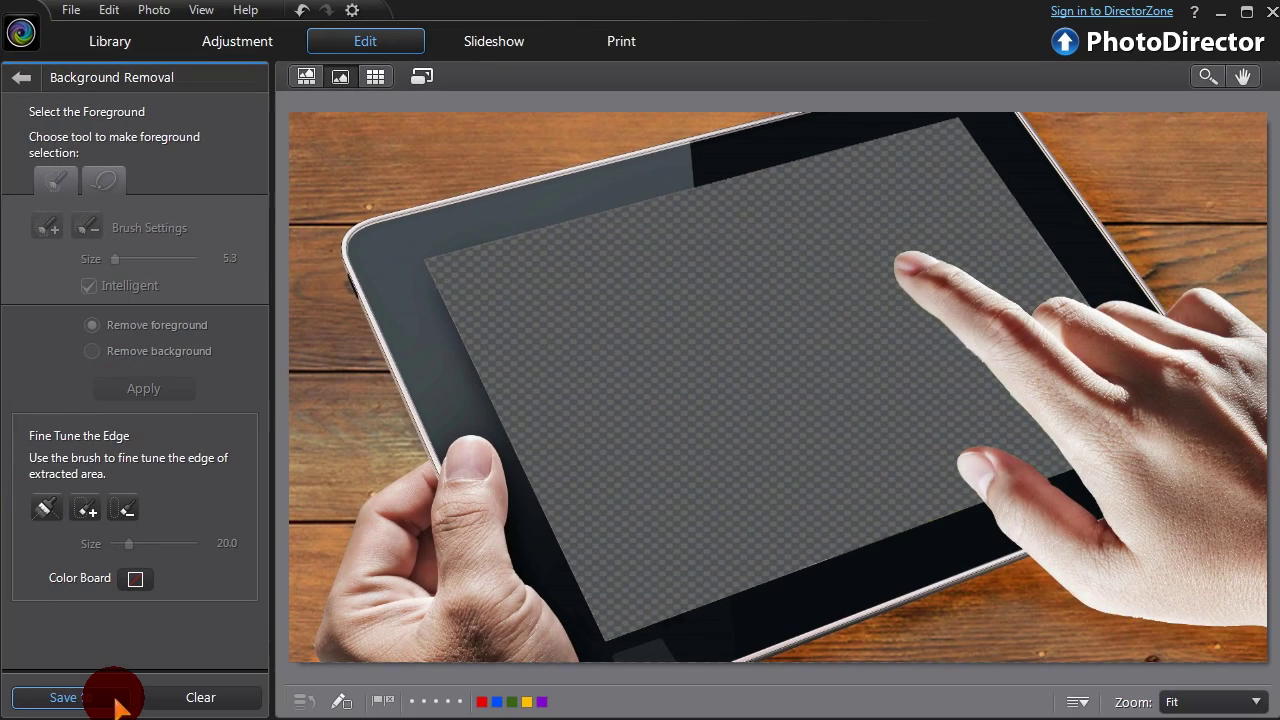
left_click(115, 699)
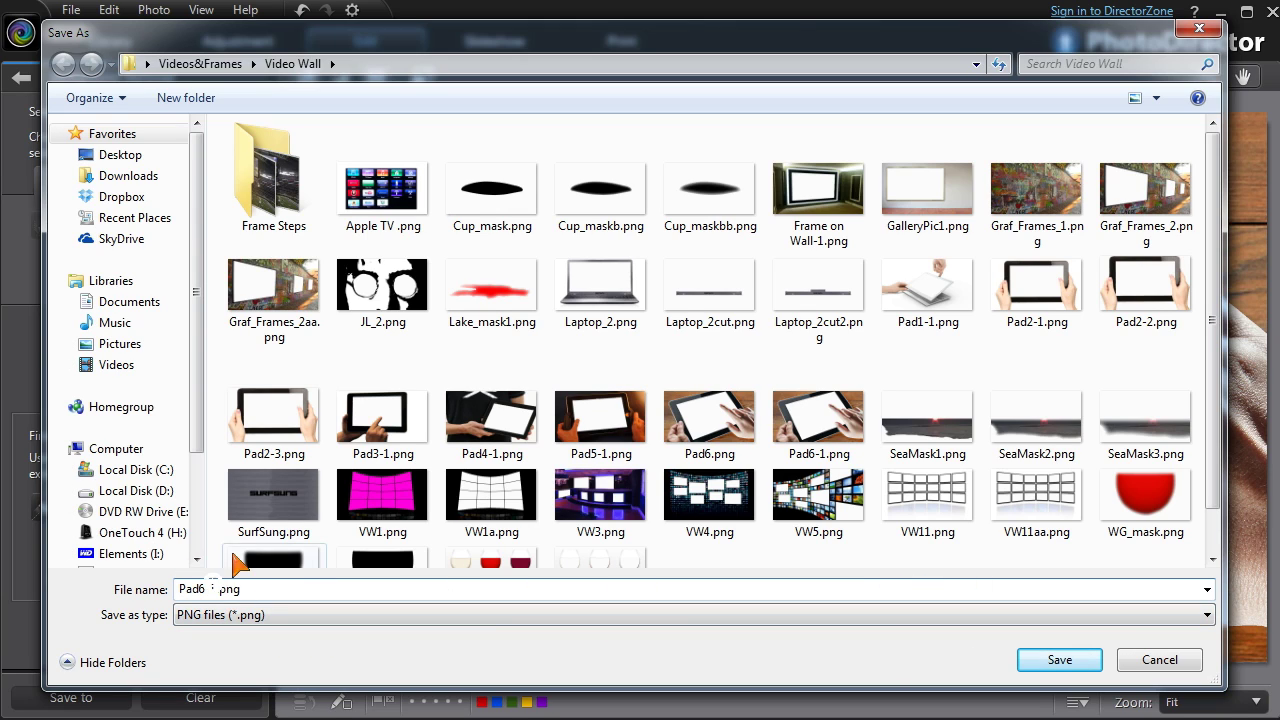
type("3")
left_click(1093, 650)
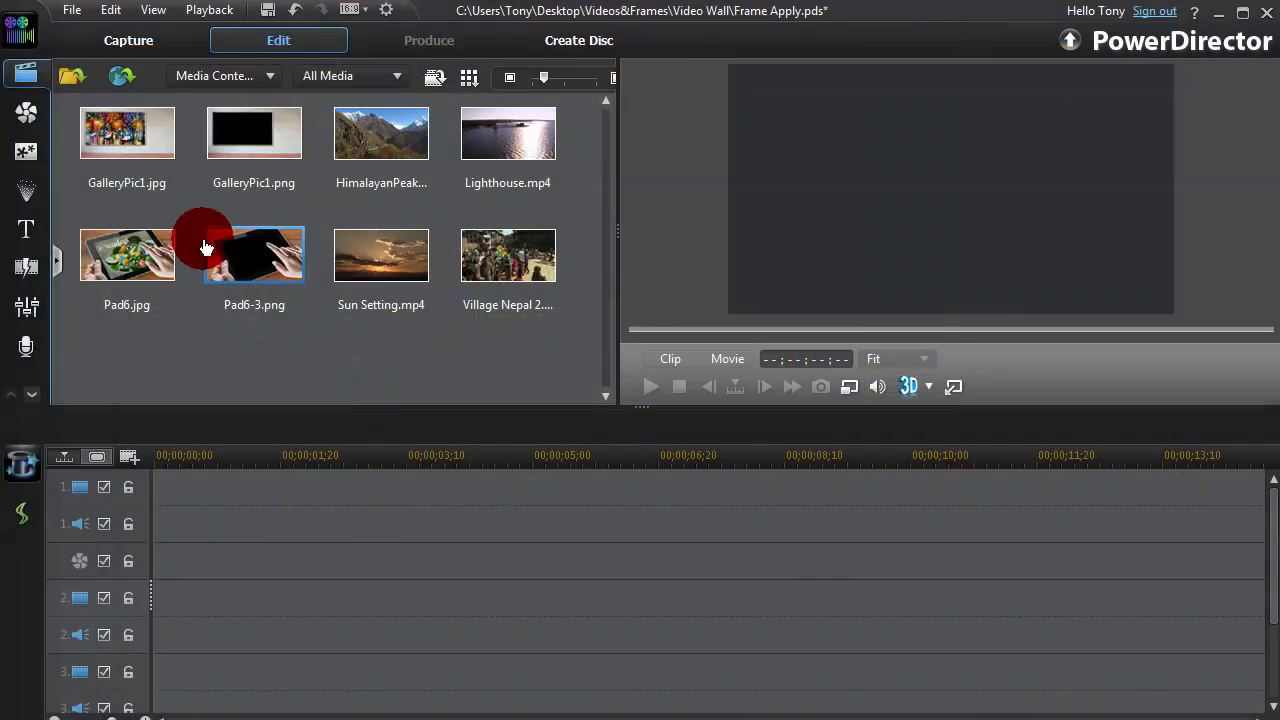
Preview the GalleryPic1.jpg picture in the media library
left_click(128, 132)
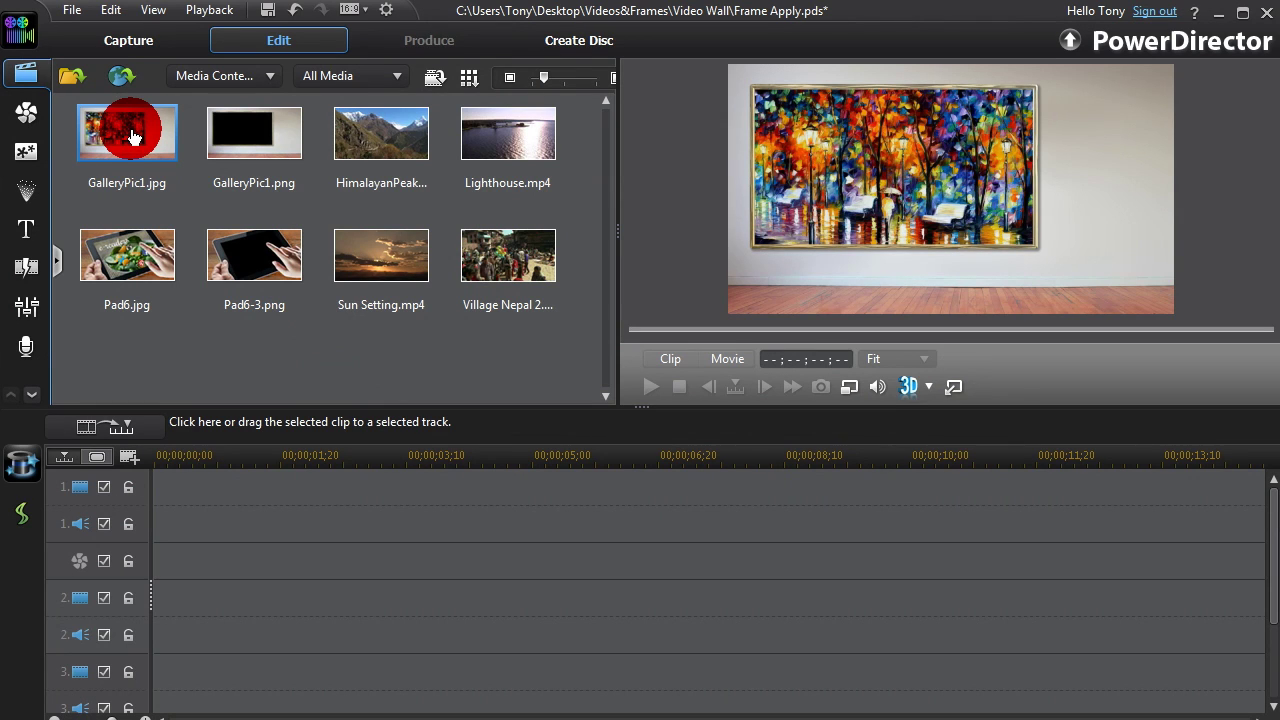
Put GalleryPic1.png on track 2 and HimalayanPeaks.mp4 on track 1, sizing the video into the frame
left_click(270, 143)
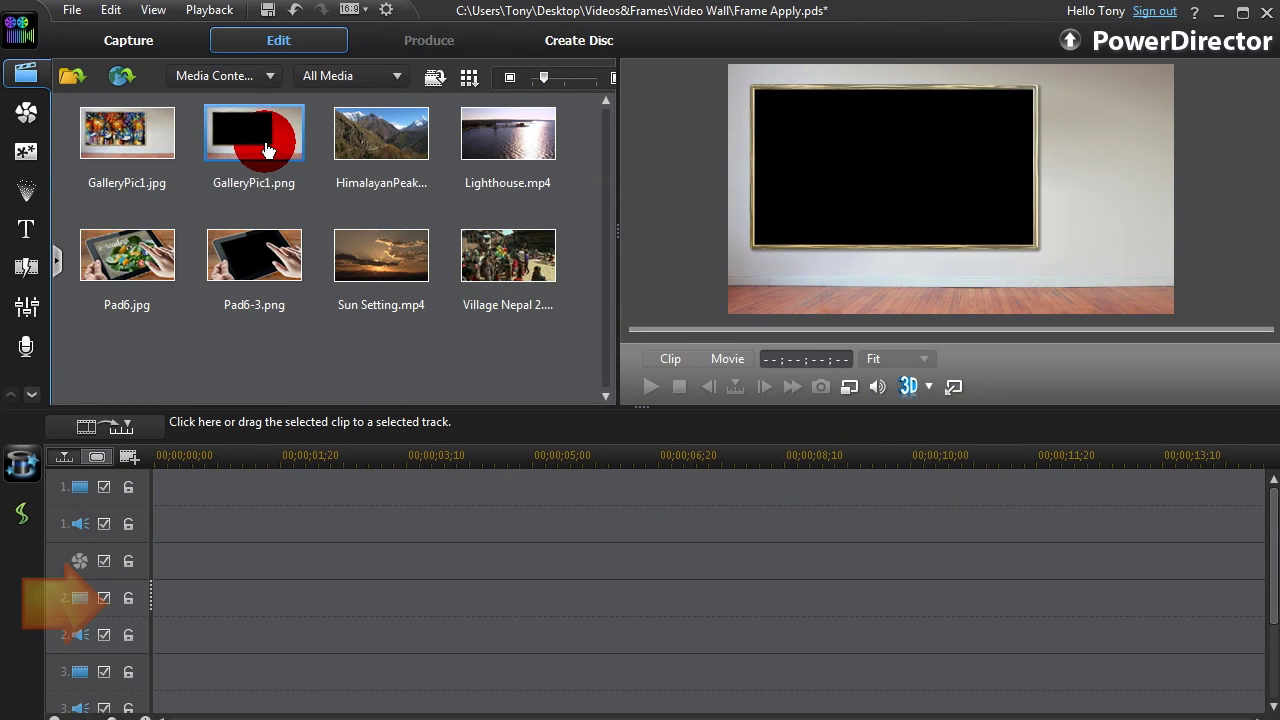
left_click_drag(240, 143, 125, 605)
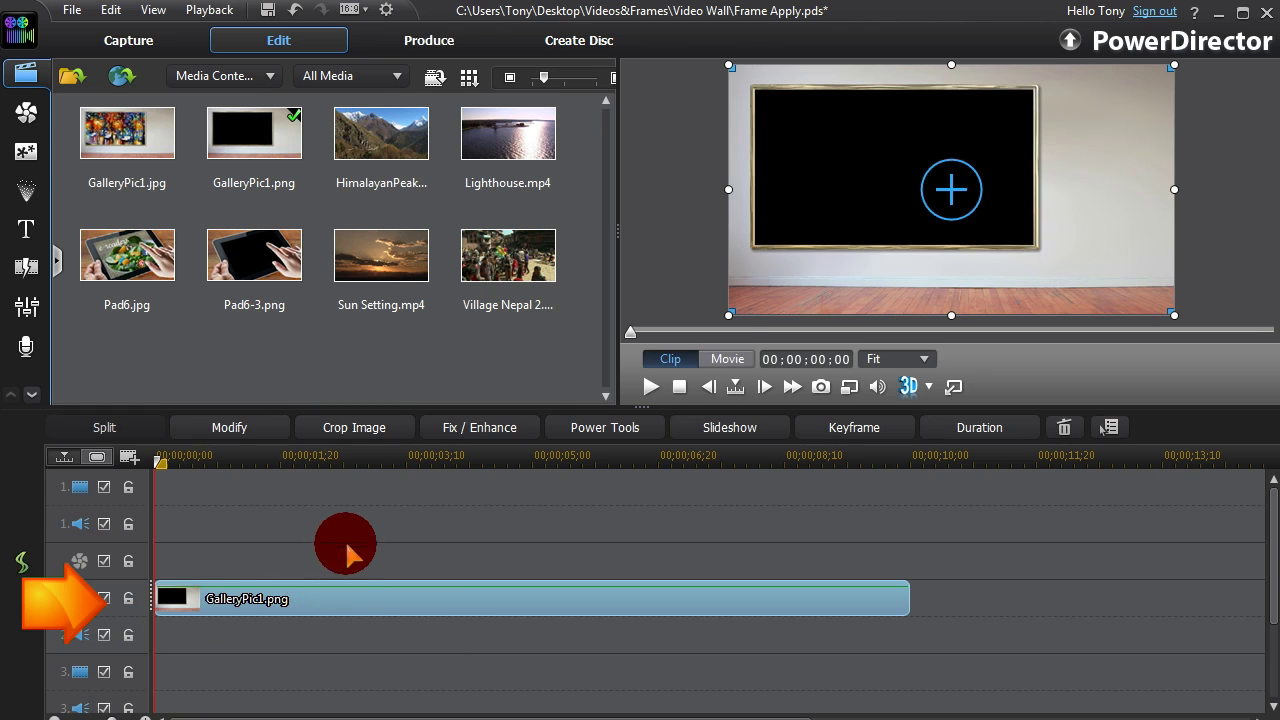
left_click_drag(383, 134, 150, 487)
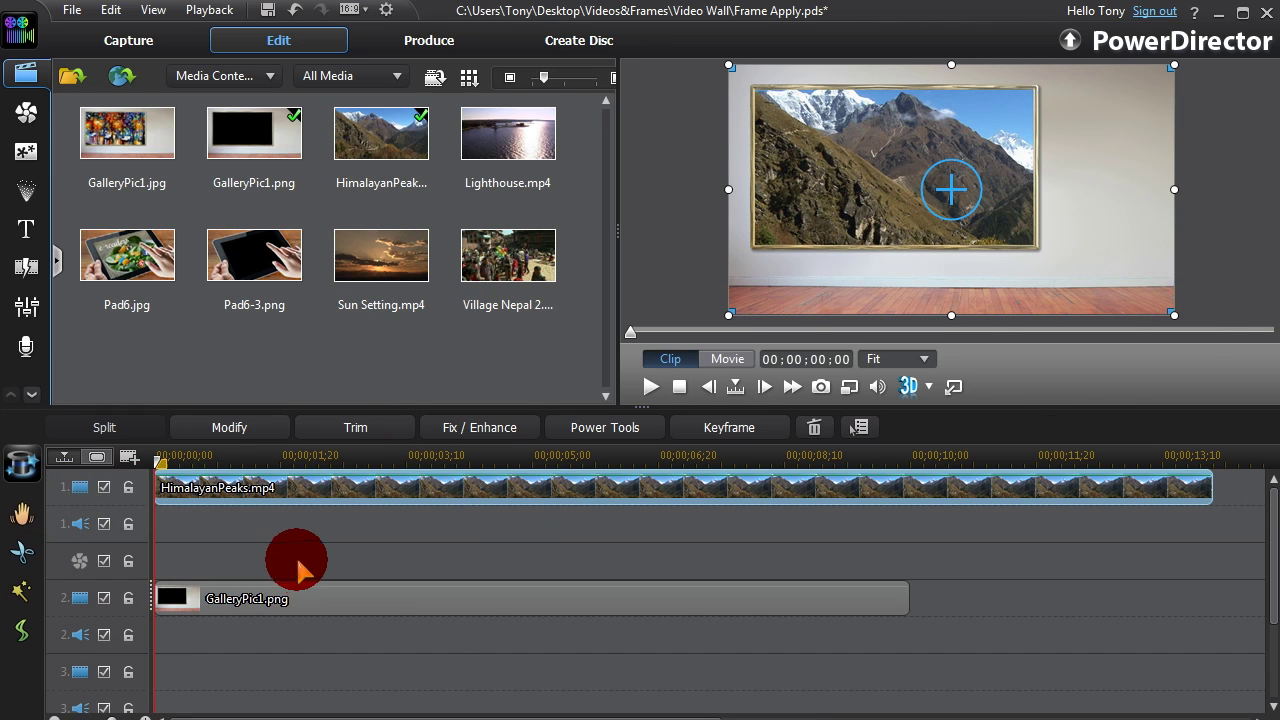
left_click_drag(1174, 314, 1029, 233)
left_click_drag(822, 170, 851, 204)
In PiP Designer, narrow the mountain video from the left, nudge it down into the gold frame, and save
left_click(264, 426)
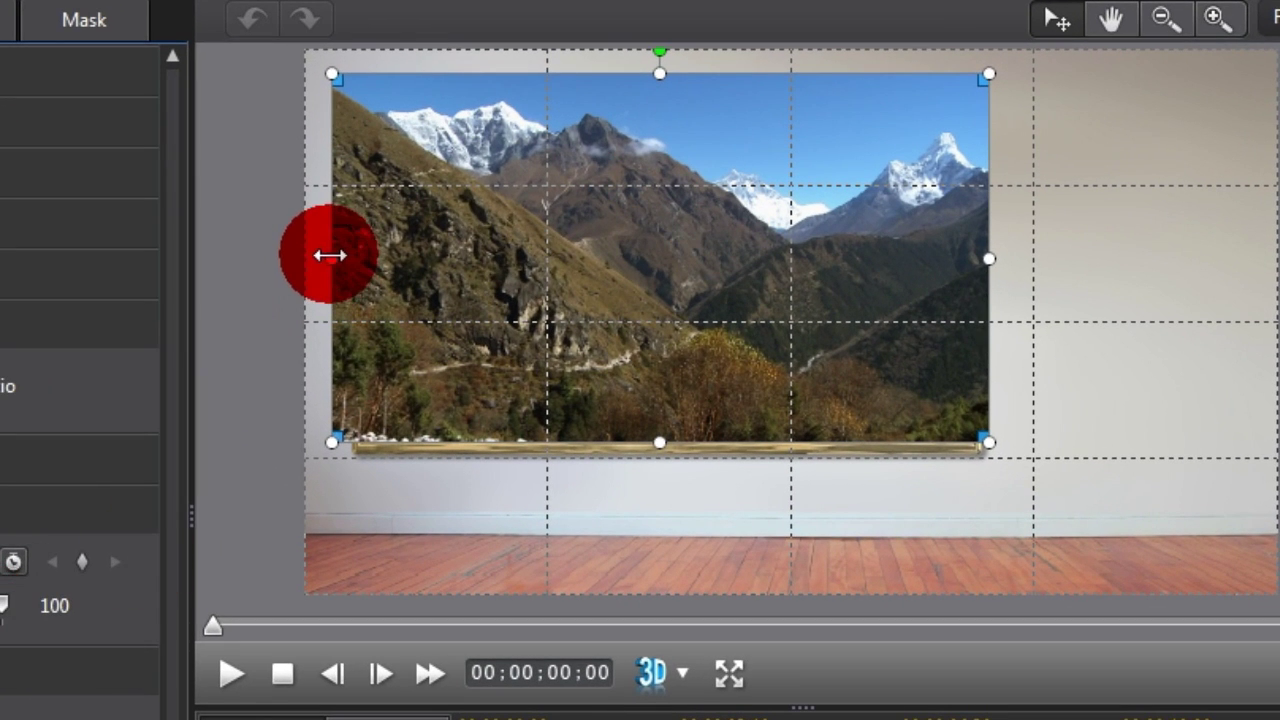
left_click_drag(331, 257, 354, 257)
left_click(589, 271)
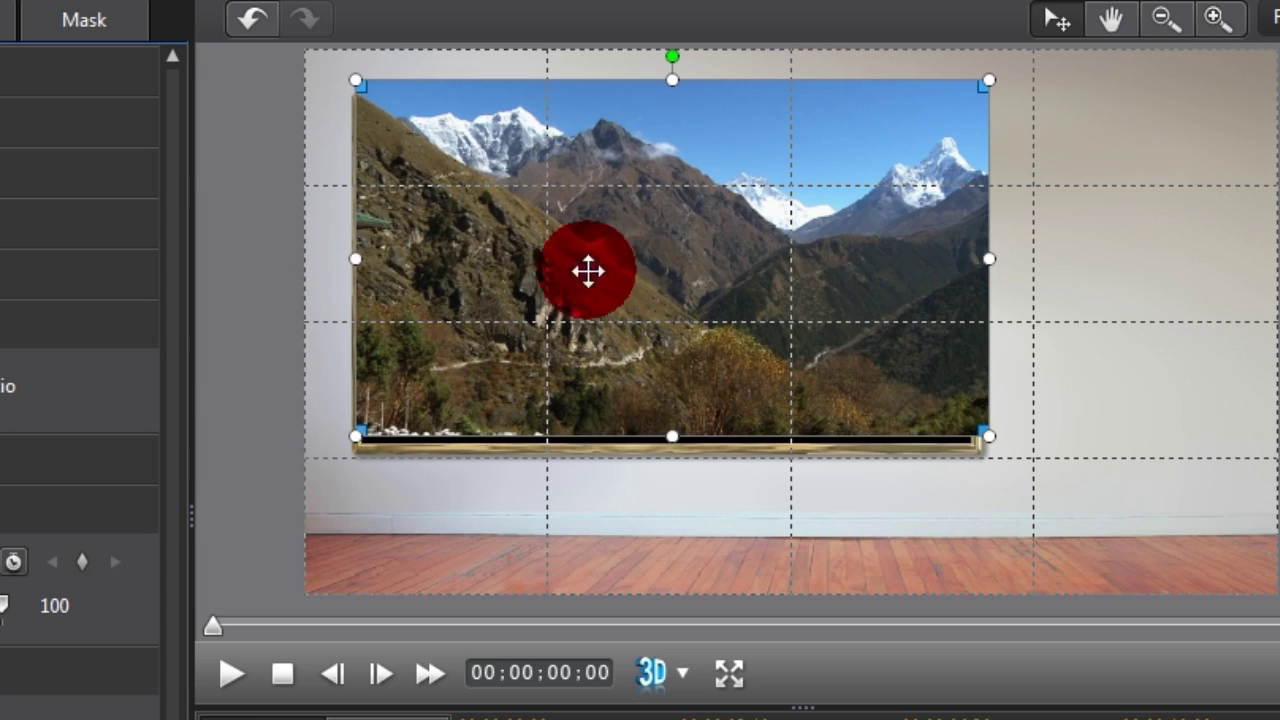
left_click_drag(626, 263, 628, 273)
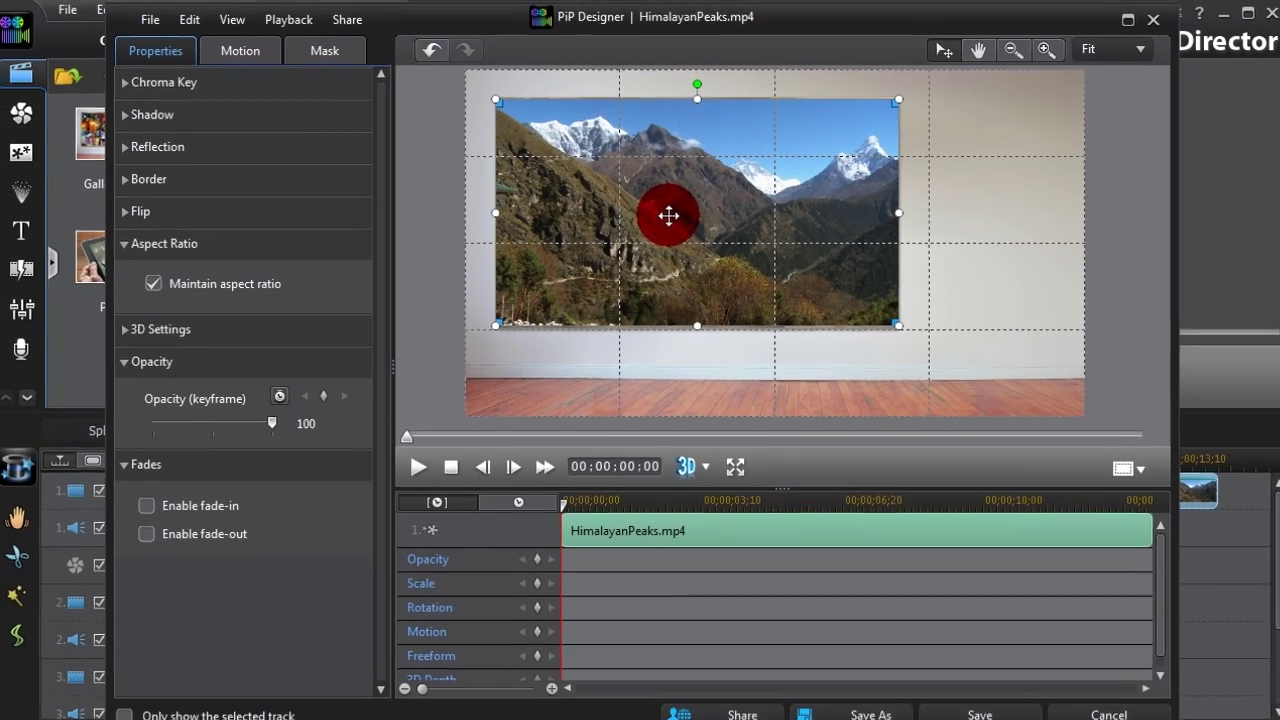
left_click(1003, 714)
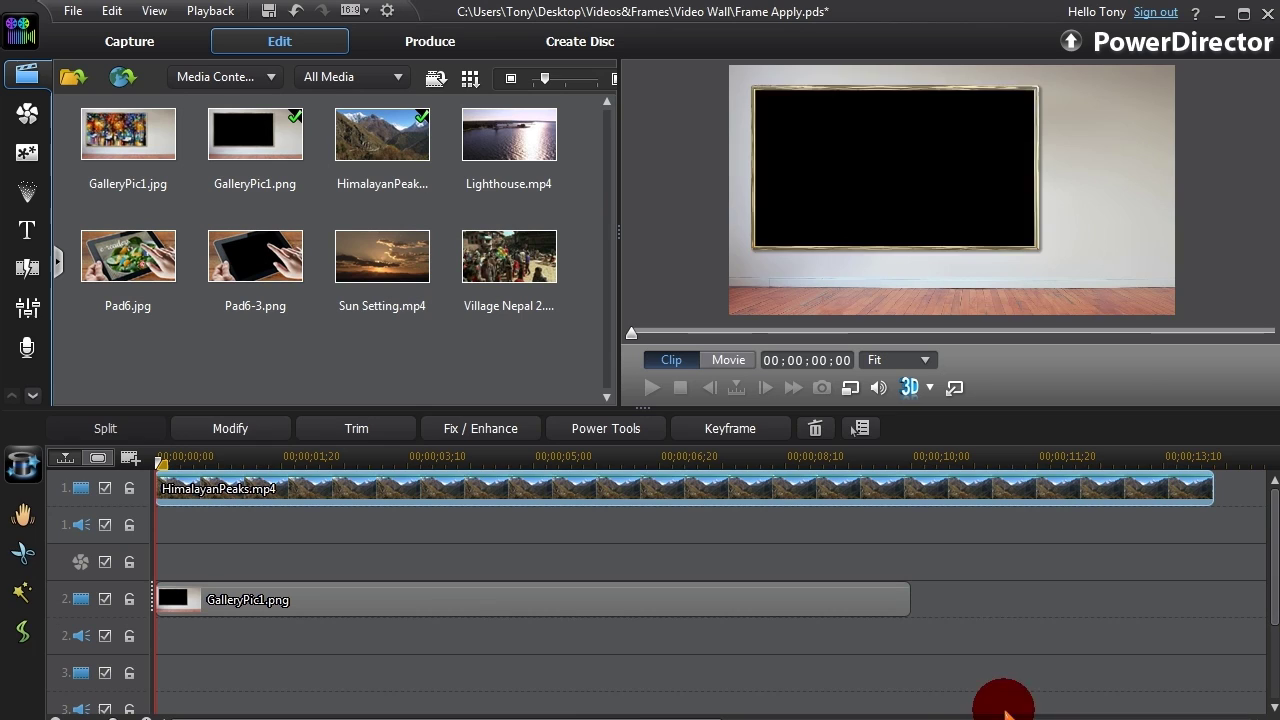
Play back the framed video, then check the HimalayanPeaks clip timing and preview Pad6.jpg
left_click(450, 682)
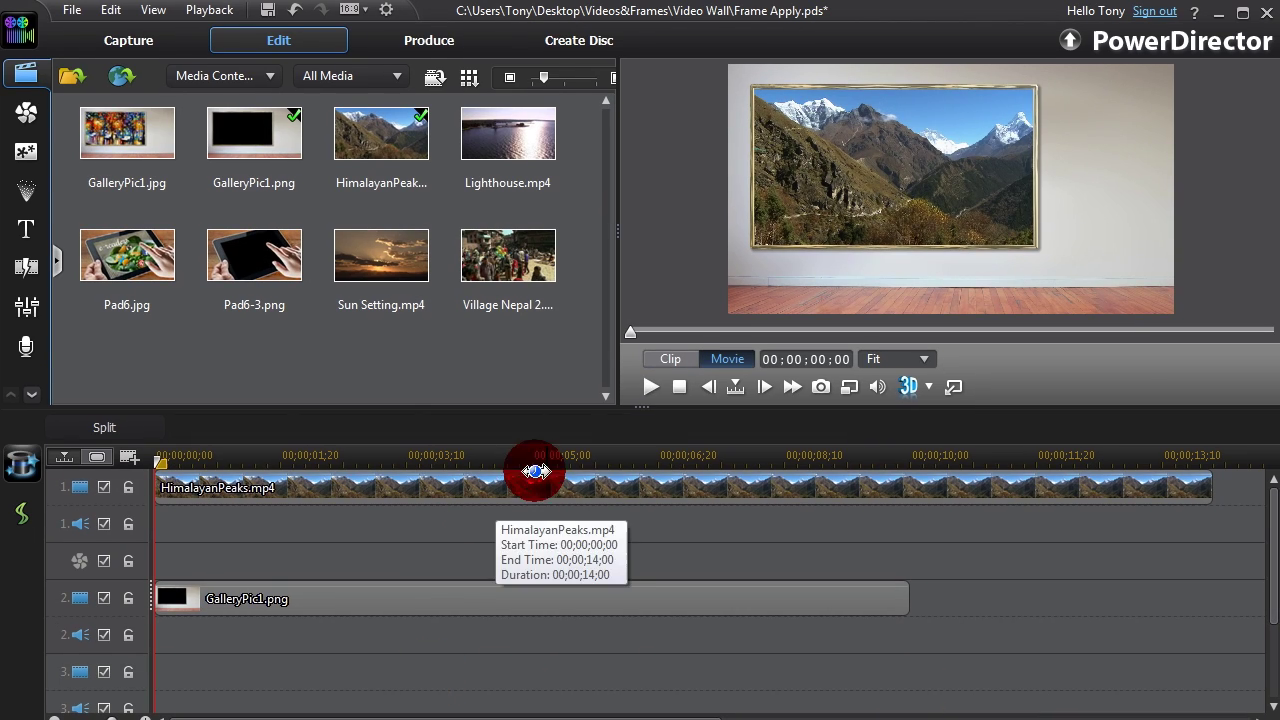
left_click(650, 388)
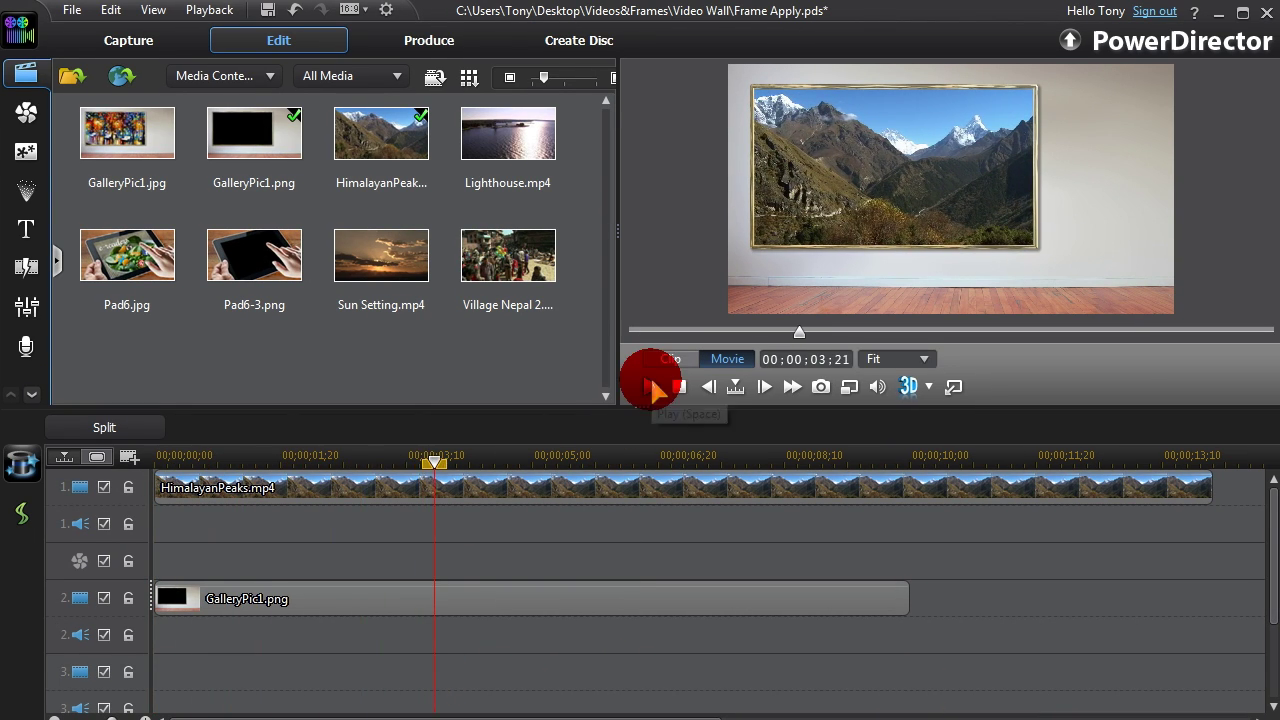
left_click(545, 488)
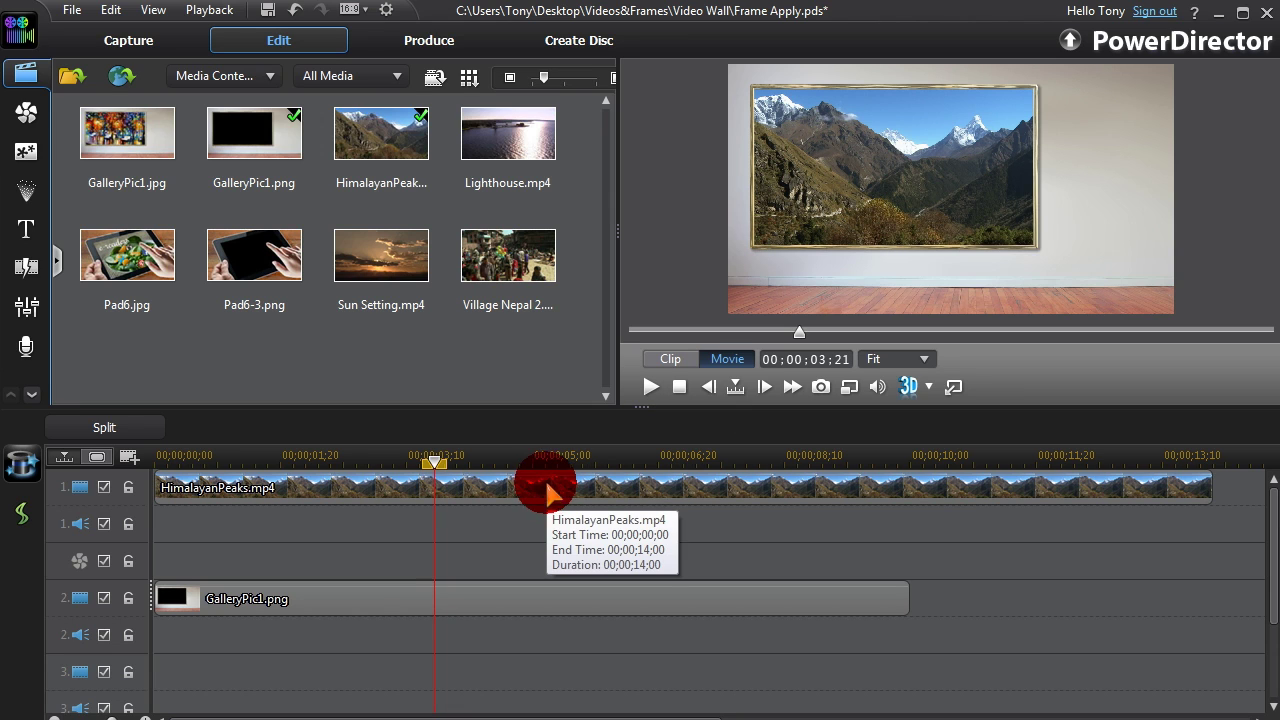
left_click(125, 262)
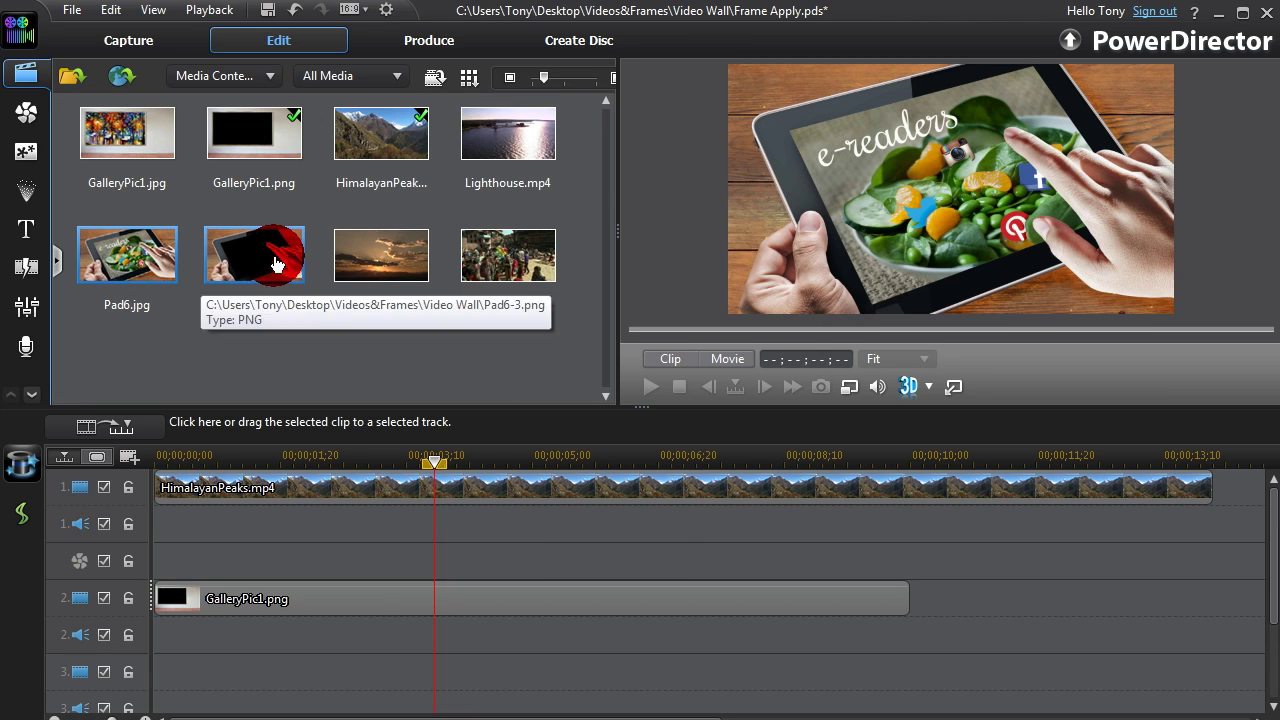
Place Pad6-3.png on track 2 at 00;00;14;00 and Lighthouse.mp4 on track 1 after HimalayanPeaks
left_click(268, 262)
left_click_drag(620, 716, 1006, 716)
left_click_drag(286, 370, 485, 600)
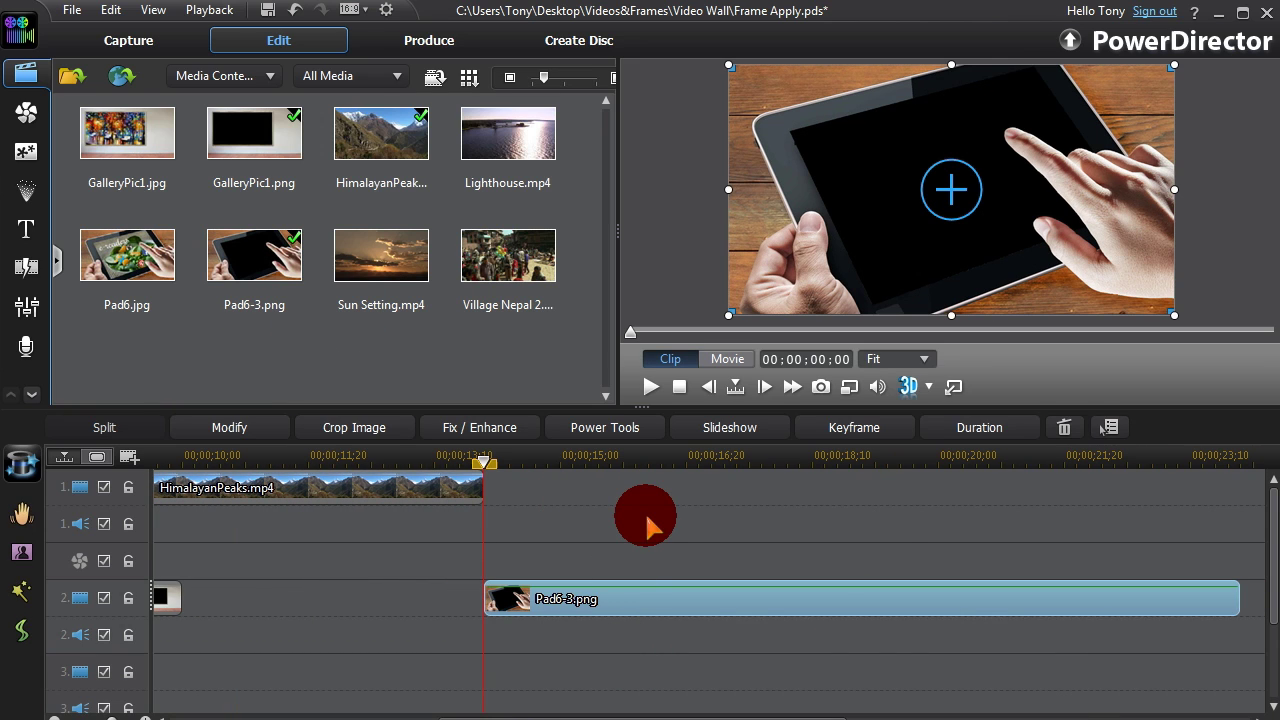
left_click_drag(512, 130, 485, 502)
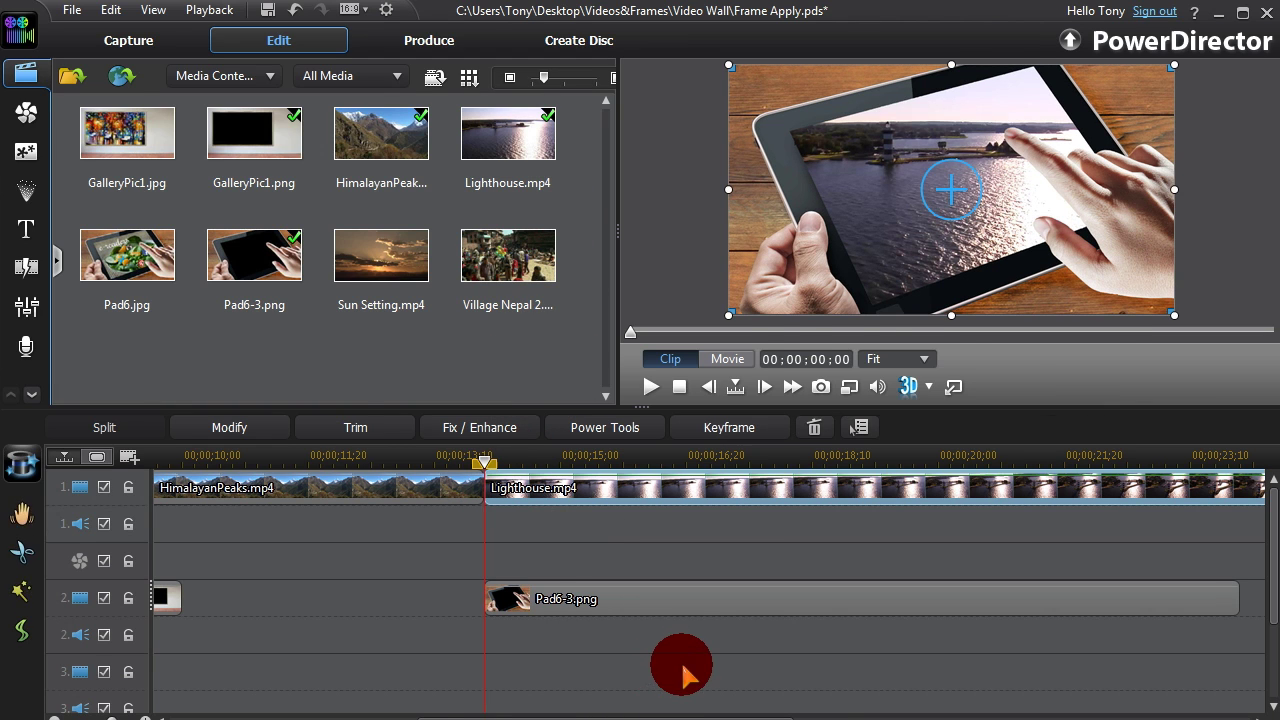
Rotate the Lighthouse video in the preview to match the tablet screen's tilt
left_click(683, 668)
left_click(670, 605)
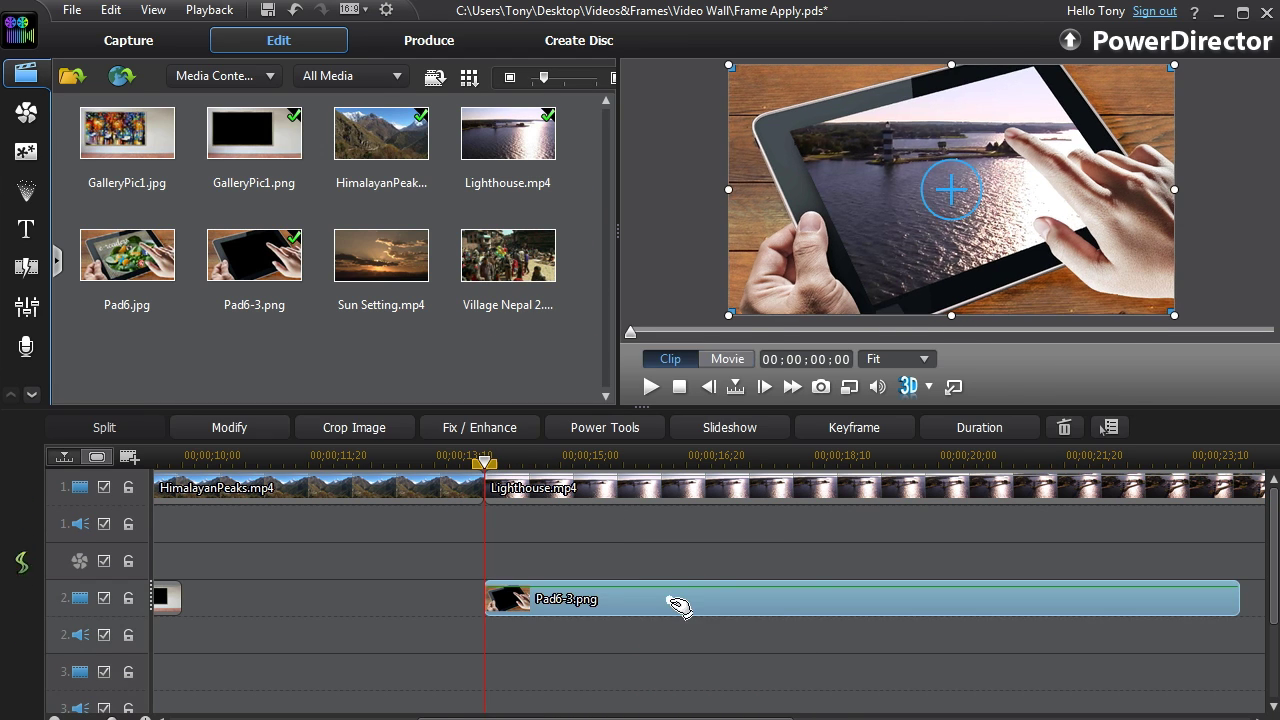
left_click(670, 490)
left_click_drag(940, 212, 930, 172)
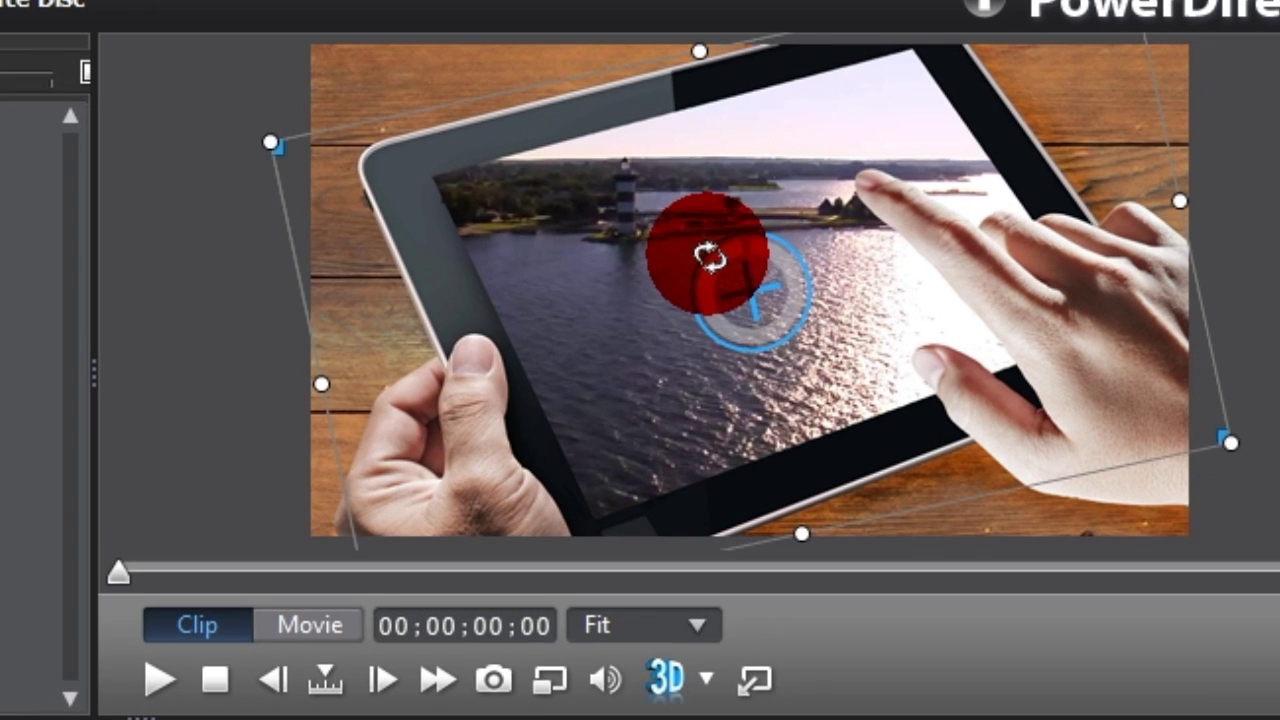
left_click_drag(708, 257, 717, 262)
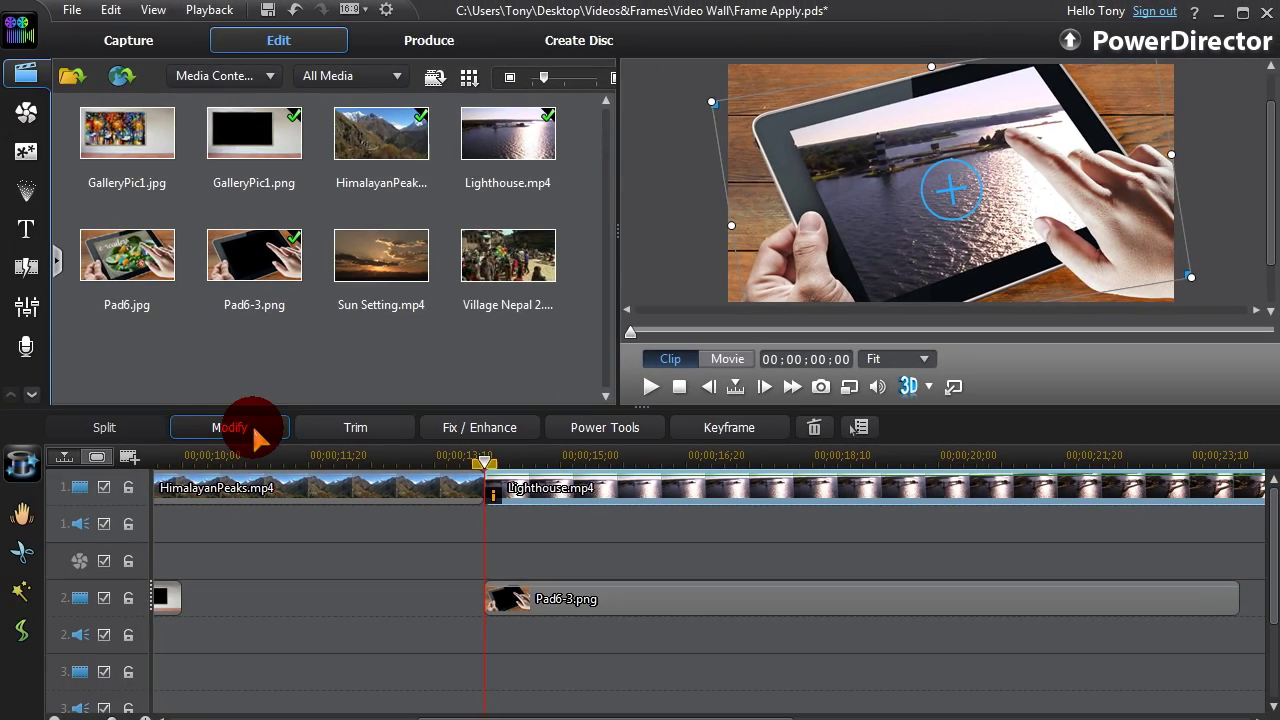
In PiP Designer, drag Lighthouse.mp4's corners and edges onto the tilted tablet screen and save
left_click(115, 474)
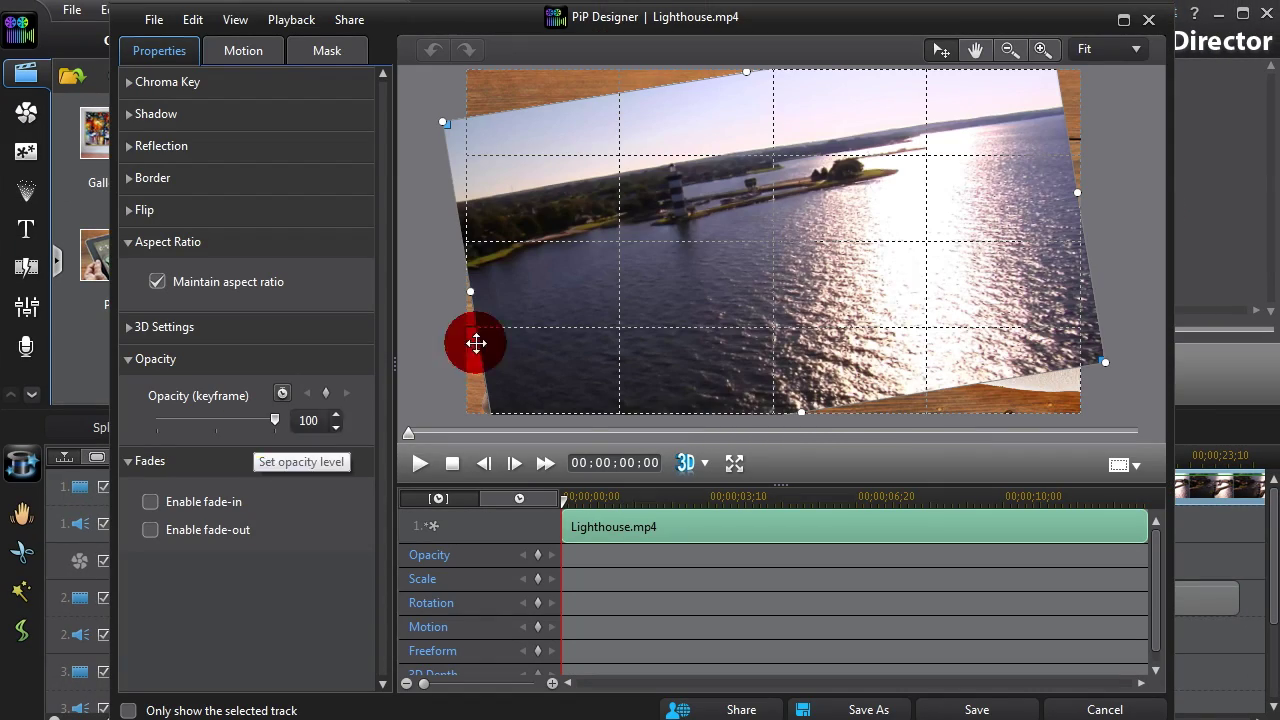
left_click_drag(447, 127, 527, 190)
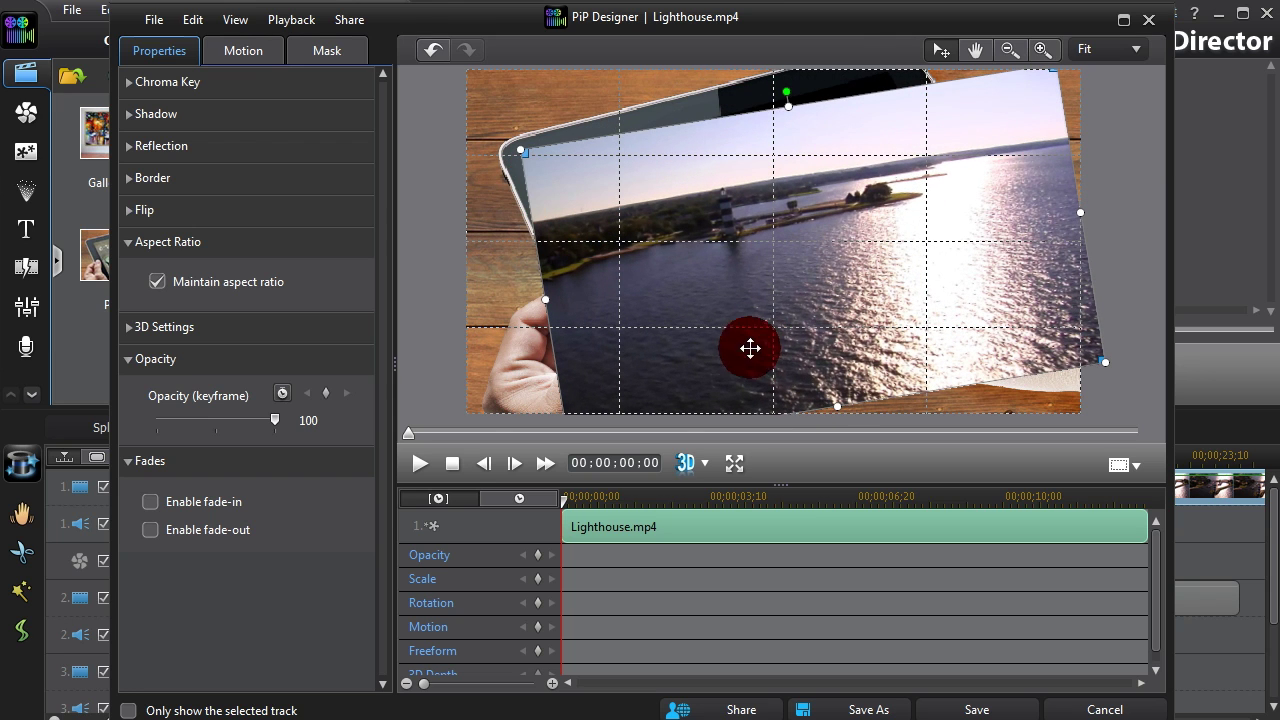
left_click_drag(1110, 368, 1071, 271)
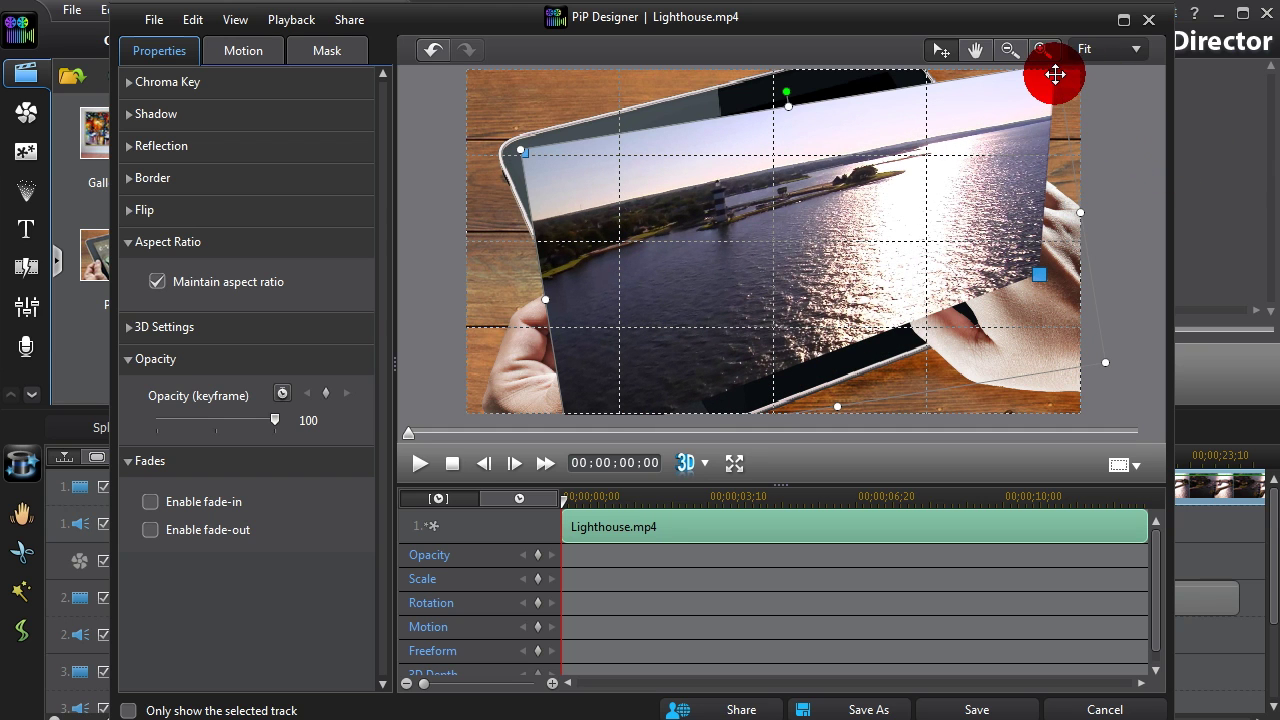
left_click_drag(1060, 78, 895, 66)
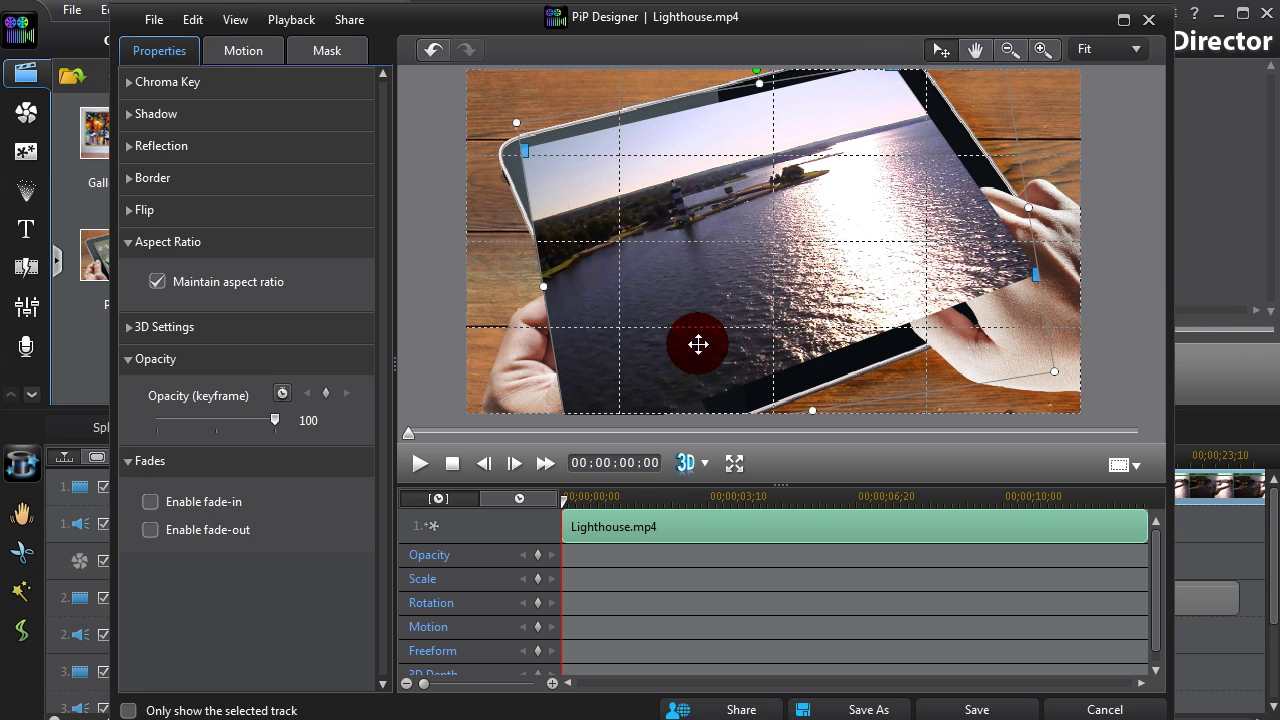
left_click_drag(805, 353, 698, 322)
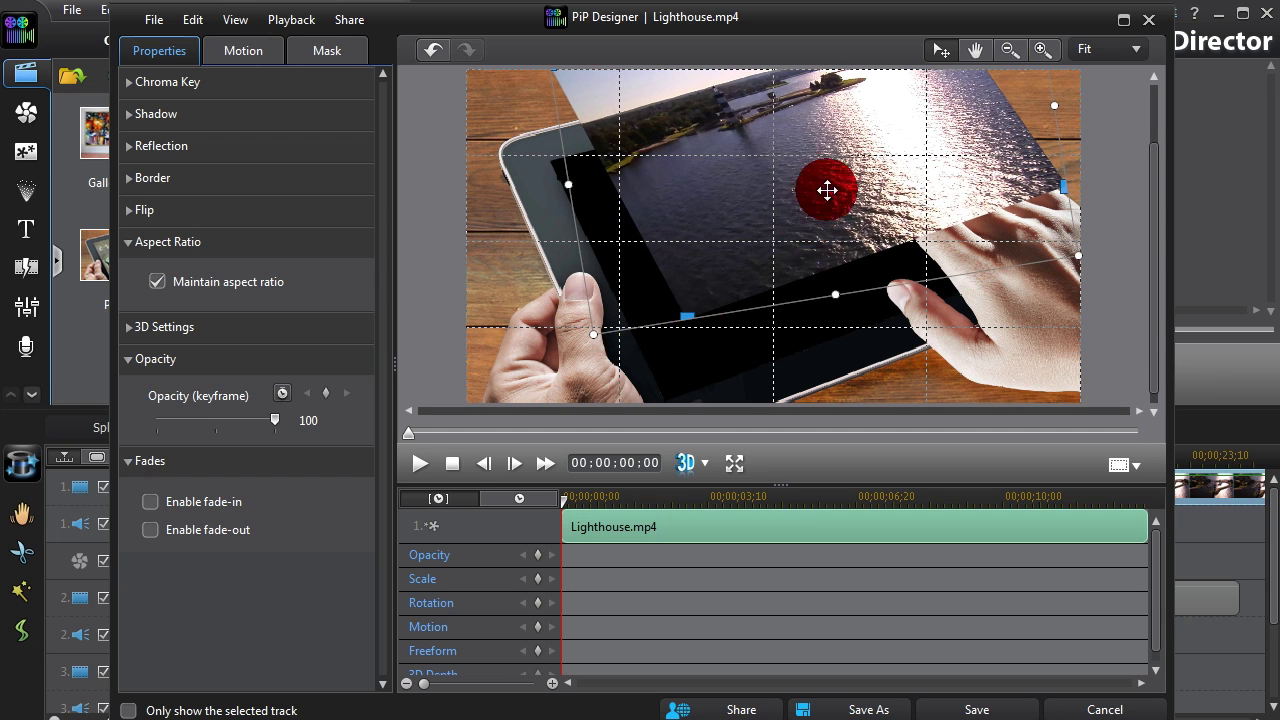
left_click_drag(827, 190, 814, 280)
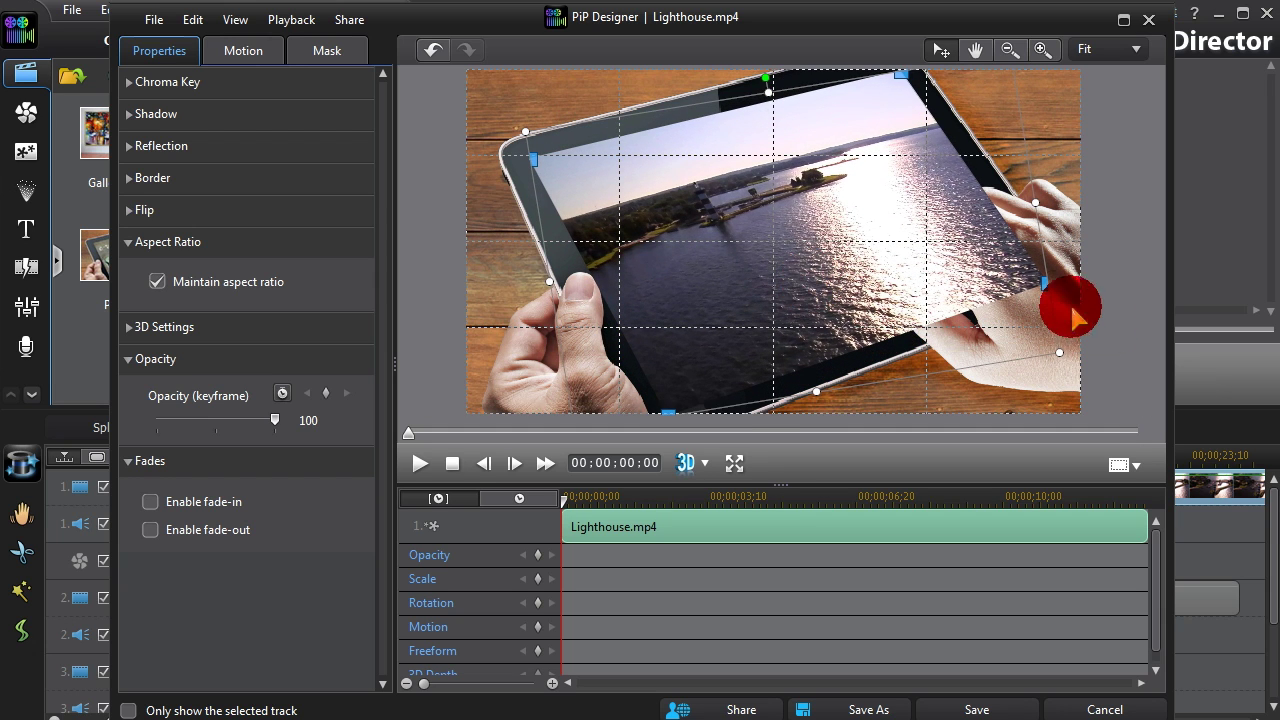
mouse_move(1045, 285)
left_mouse_down()
mouse_move(1000, 286)
mouse_move(1033, 274)
left_mouse_up()
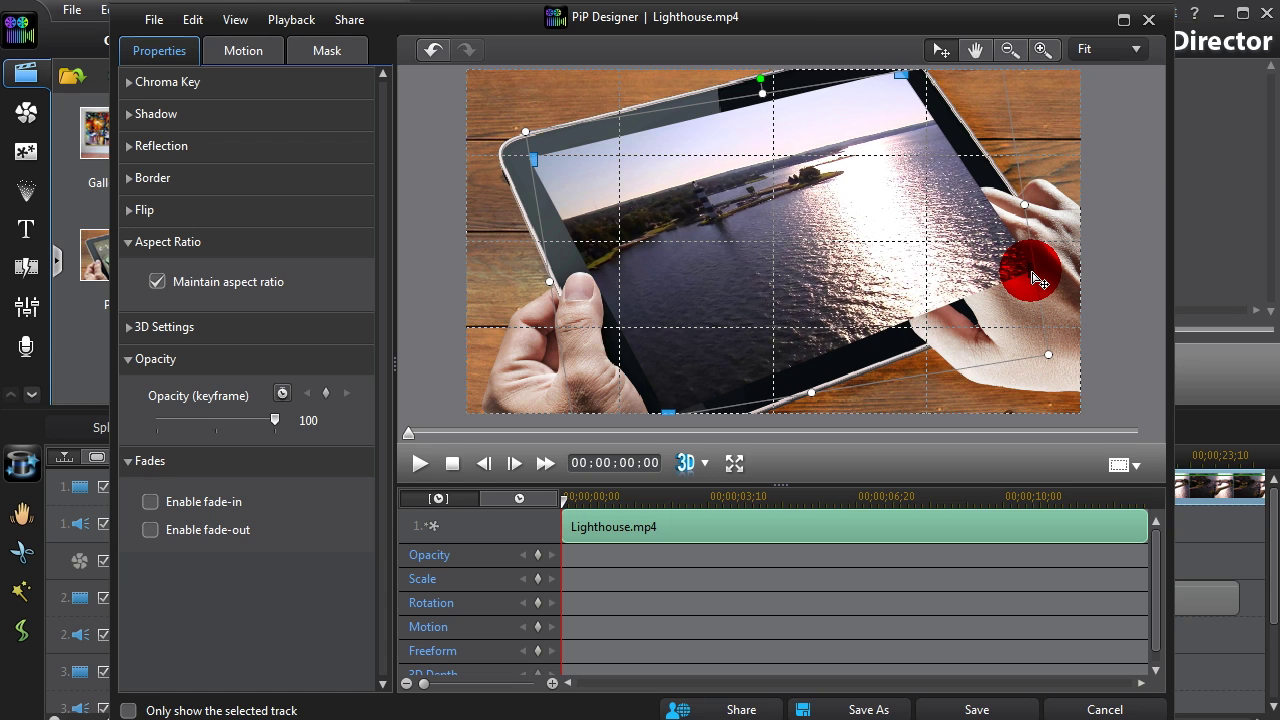
left_click(1020, 705)
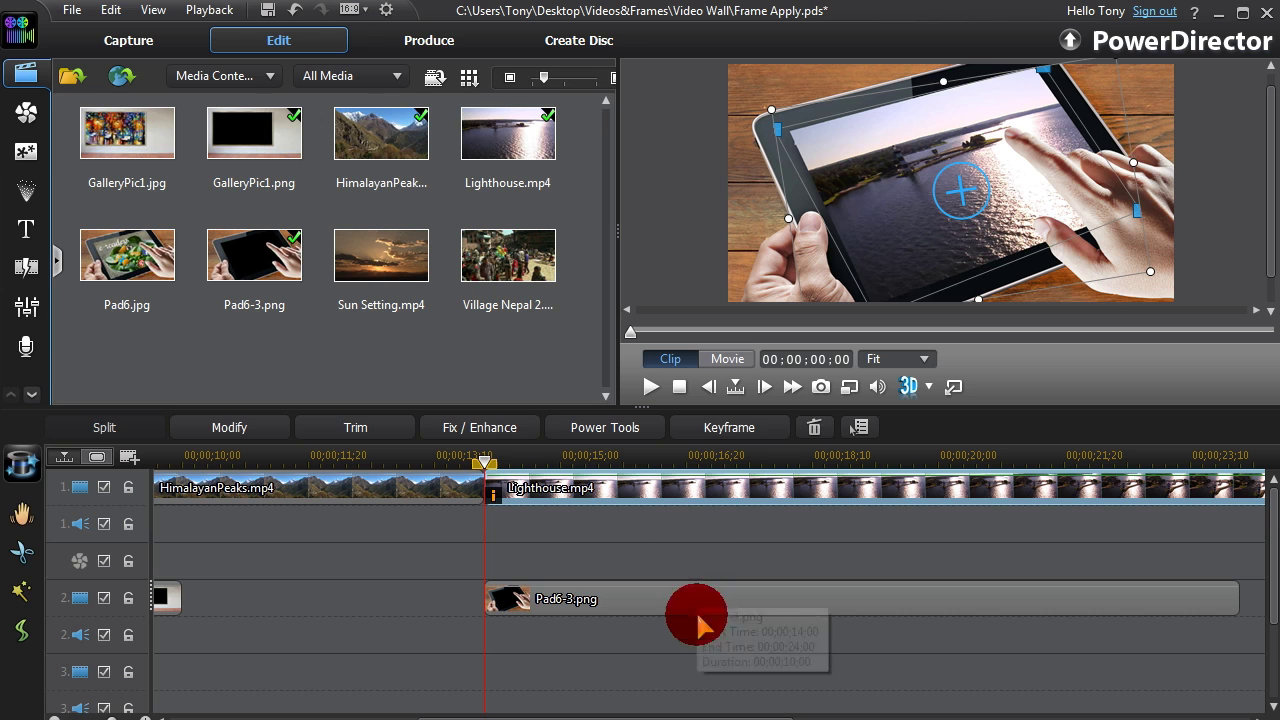
Play the whole movie to check the tablet effect, then pause
left_click(674, 657)
left_click(650, 387)
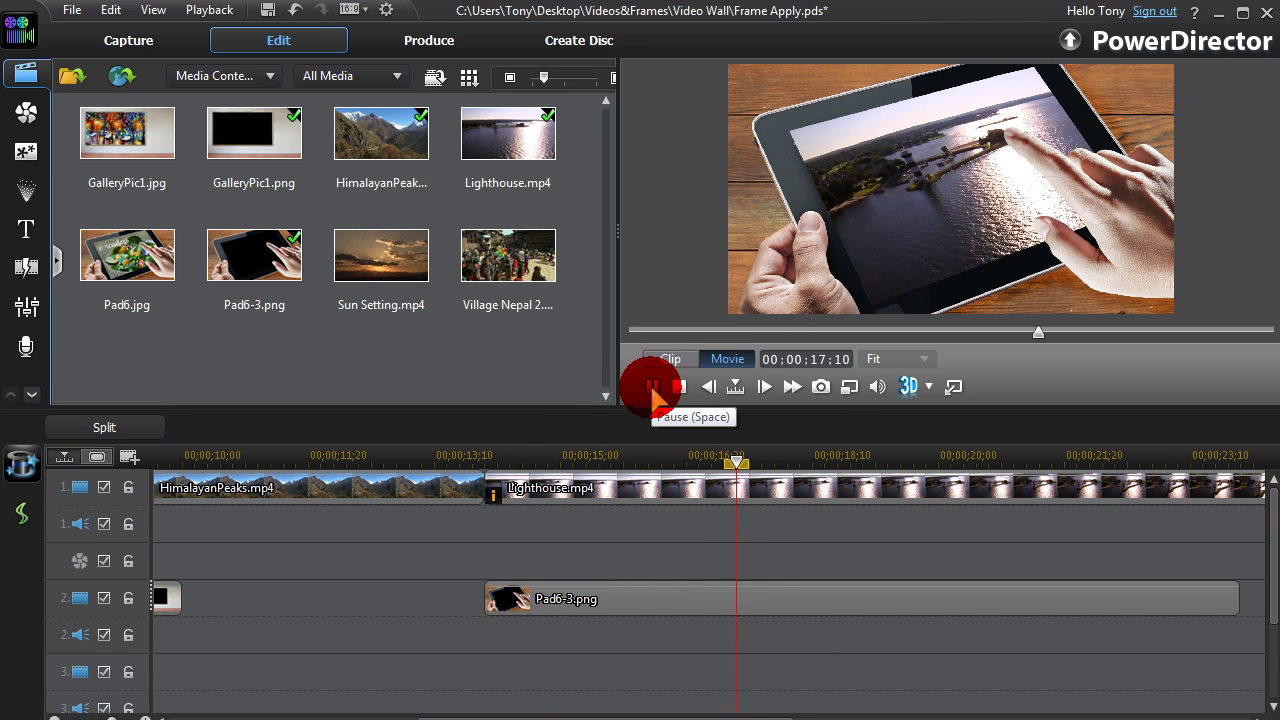
left_click(650, 387)
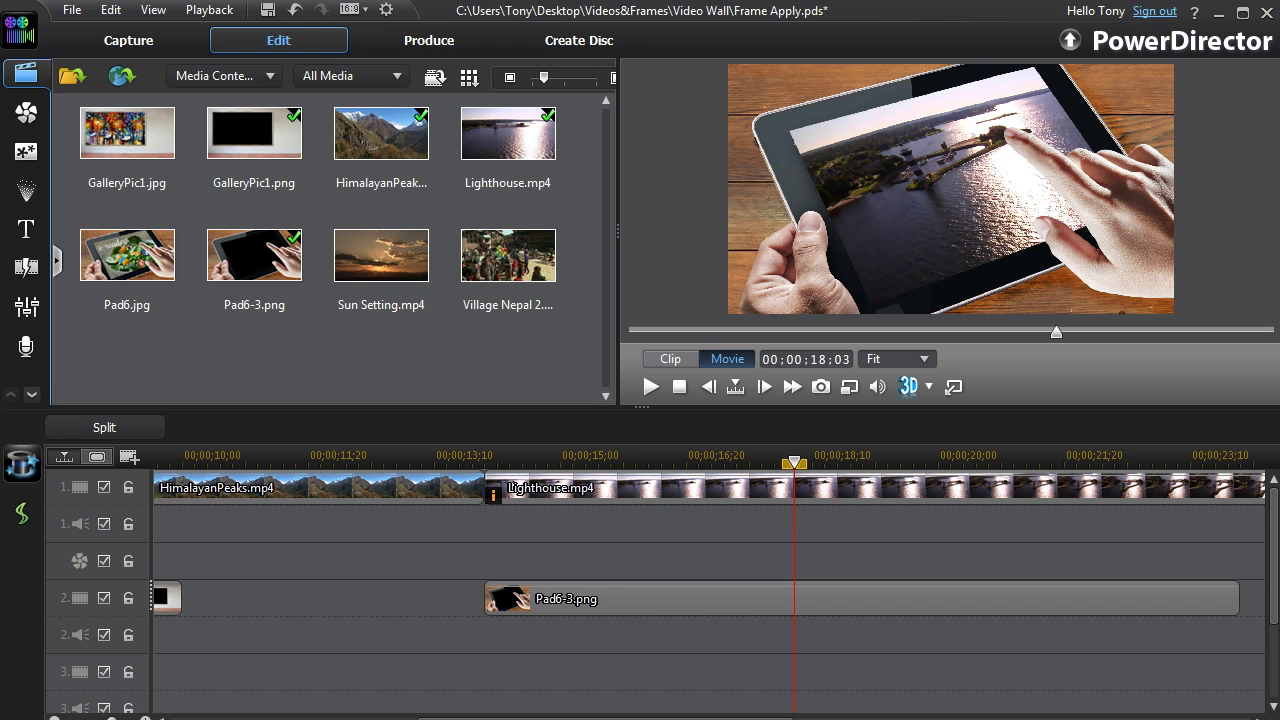
Import Pad1-1.png into the media library and place it on track 2 at 00;00;27;15
left_click(60, 80)
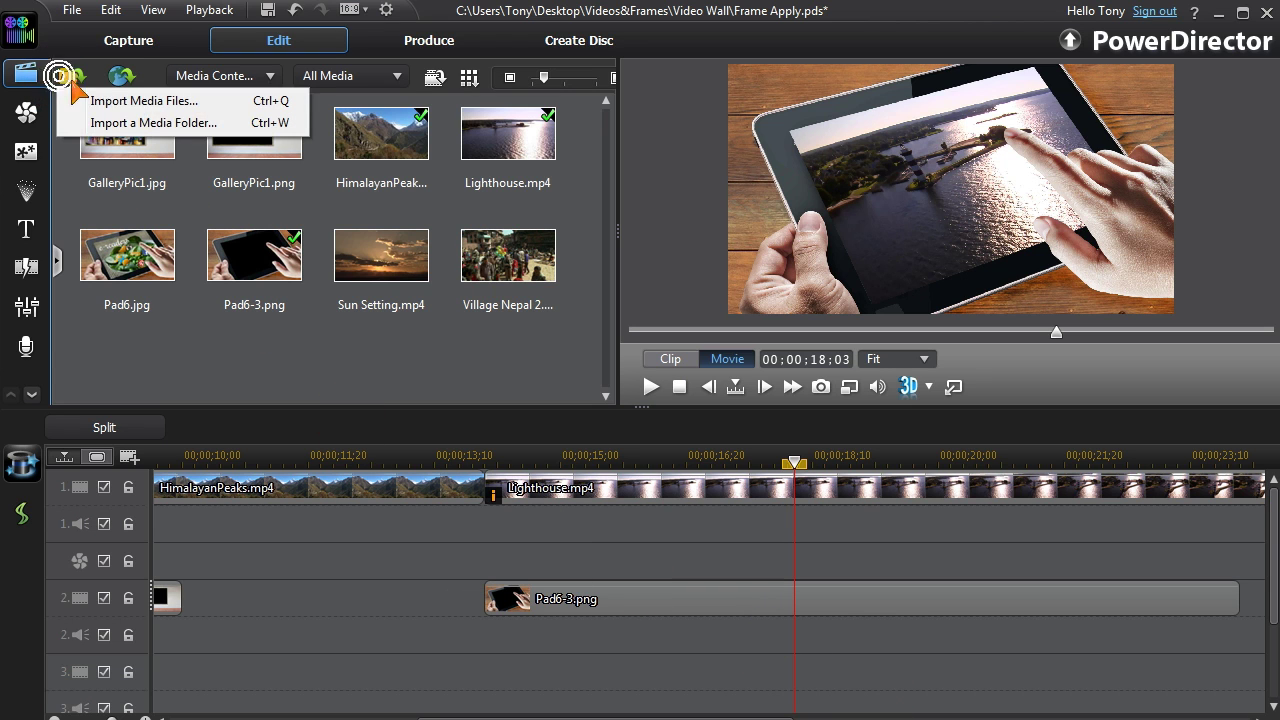
left_click(90, 100)
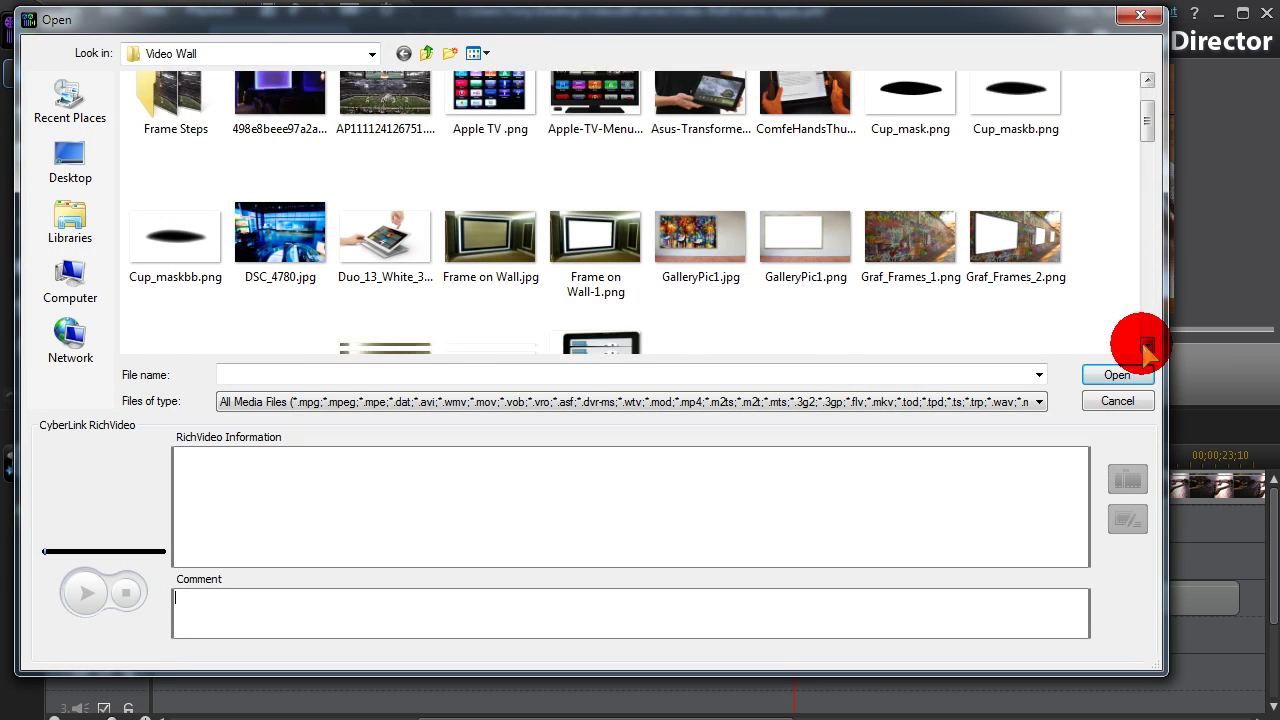
left_click_drag(1147, 345, 1147, 345)
double_click(386, 140)
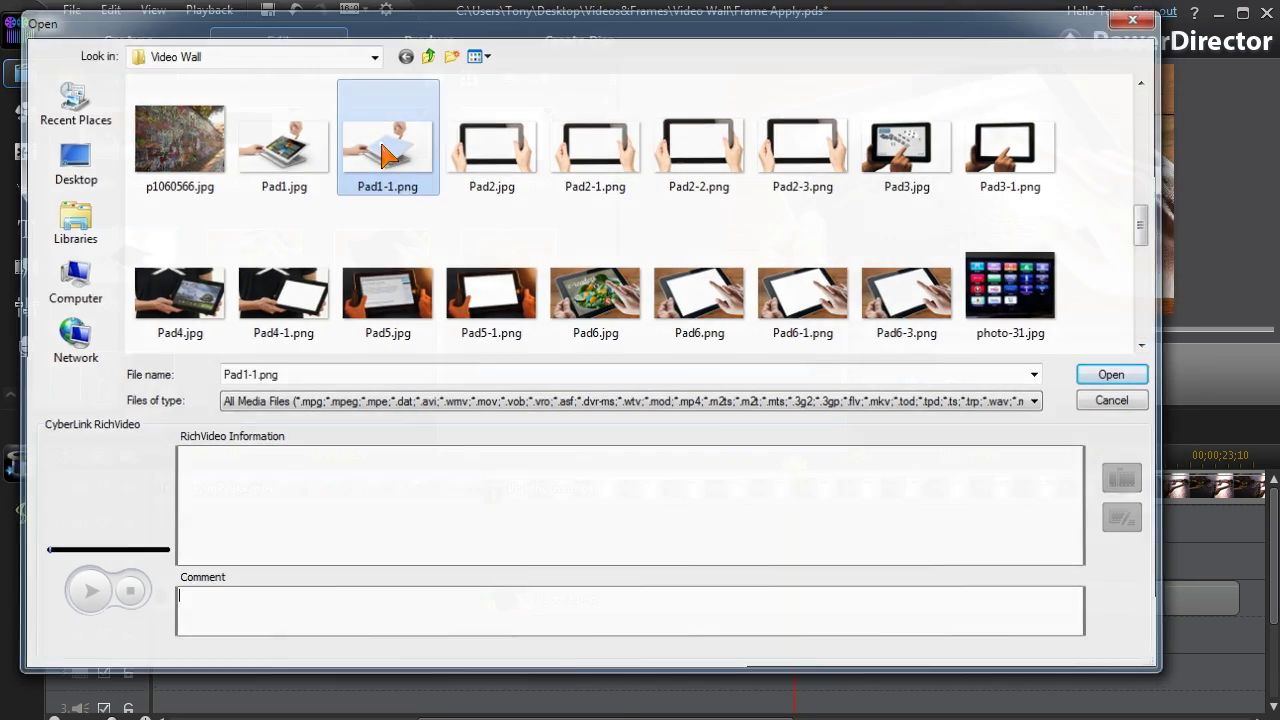
scroll(631, 669, "down", 5)
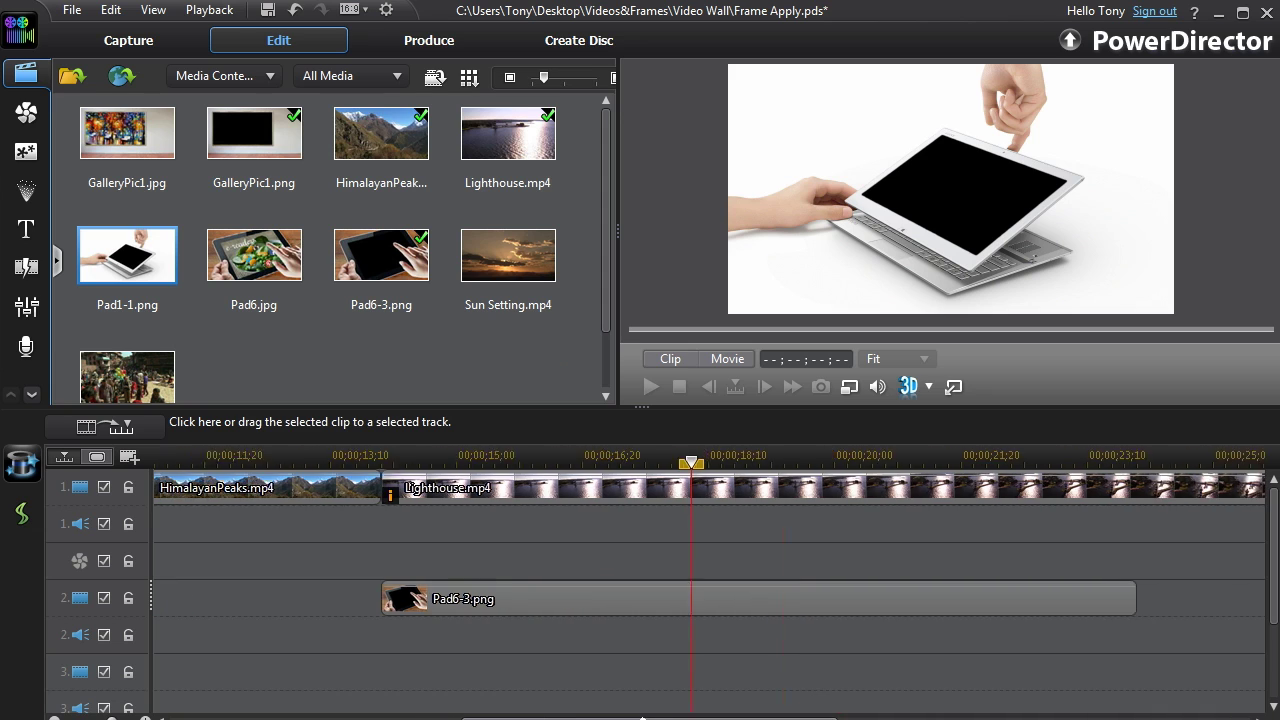
left_click_drag(150, 258, 705, 612)
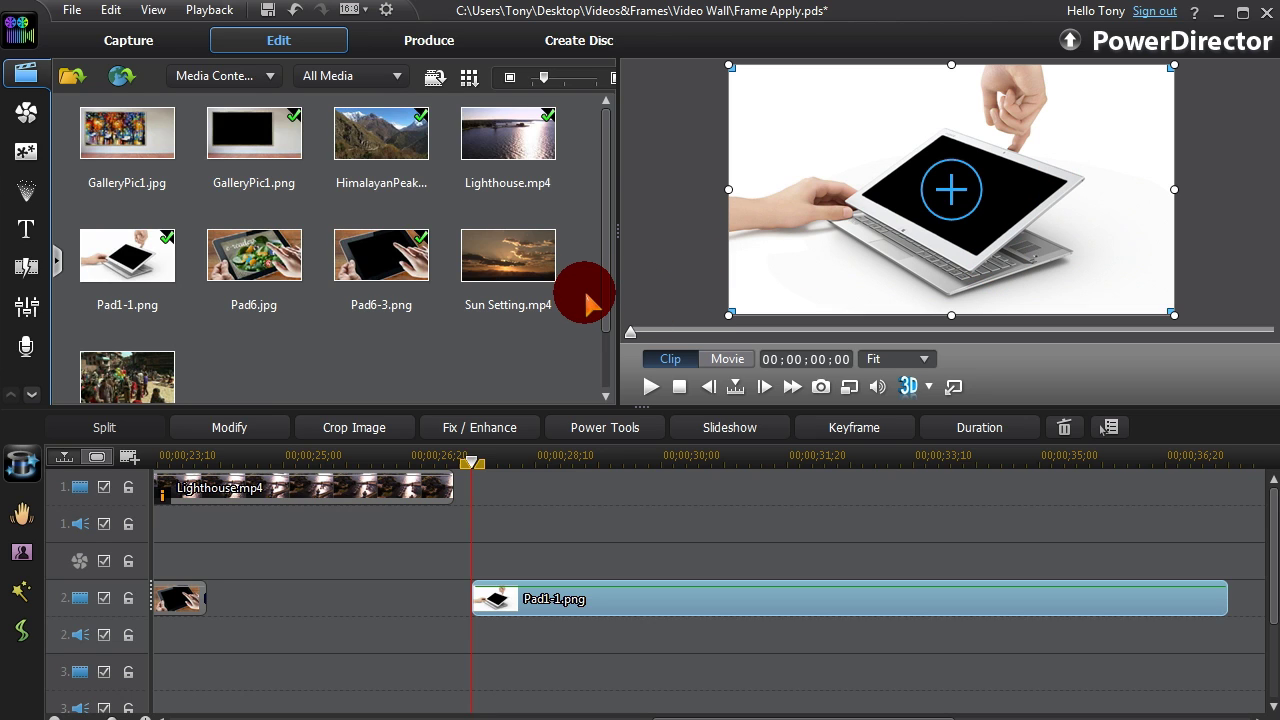
Put Sun Setting.mp4 on track 1 at 00;00;27;15, shrink it, and move it over the tablet screen
left_click_drag(503, 262, 527, 507)
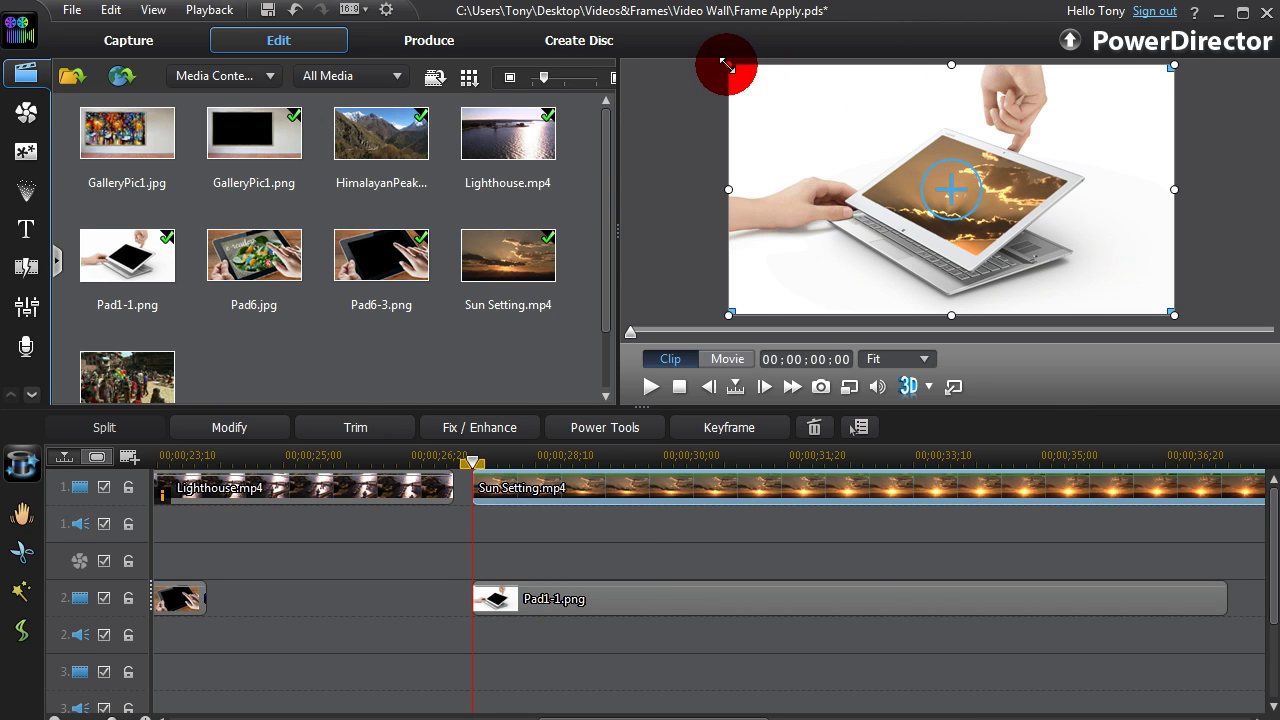
left_click_drag(727, 65, 936, 180)
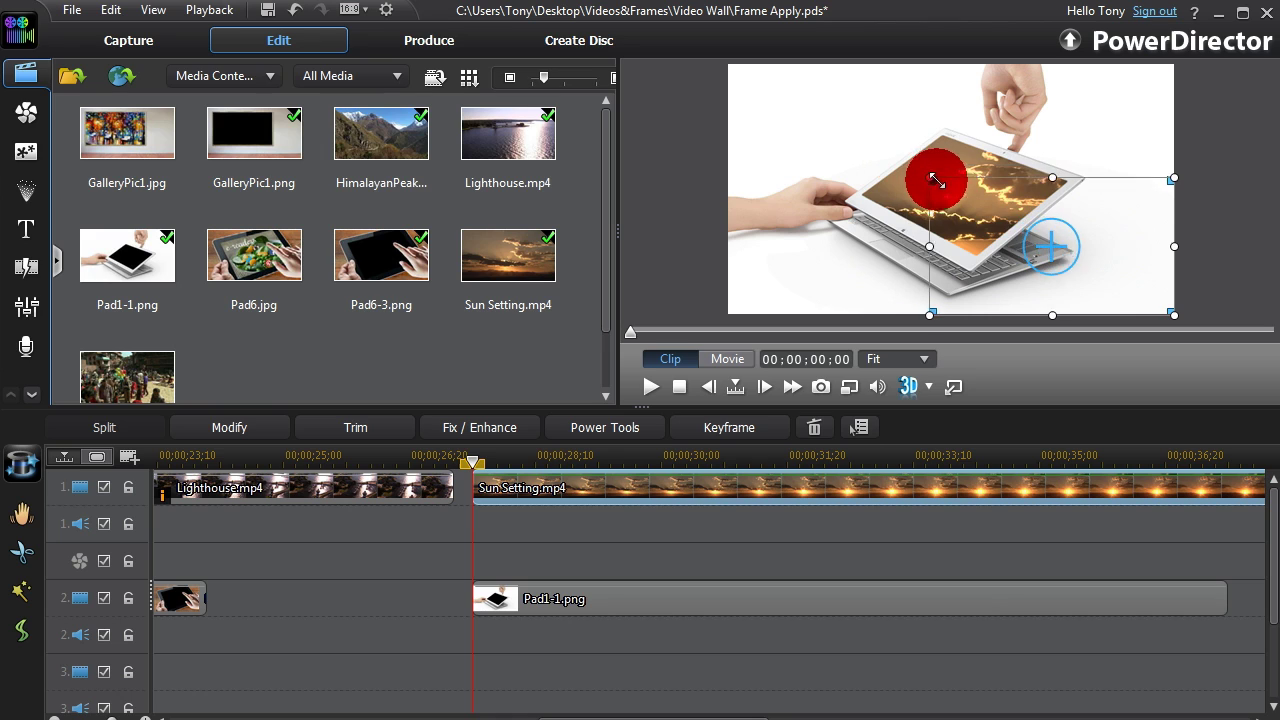
left_click_drag(1131, 291, 1051, 234)
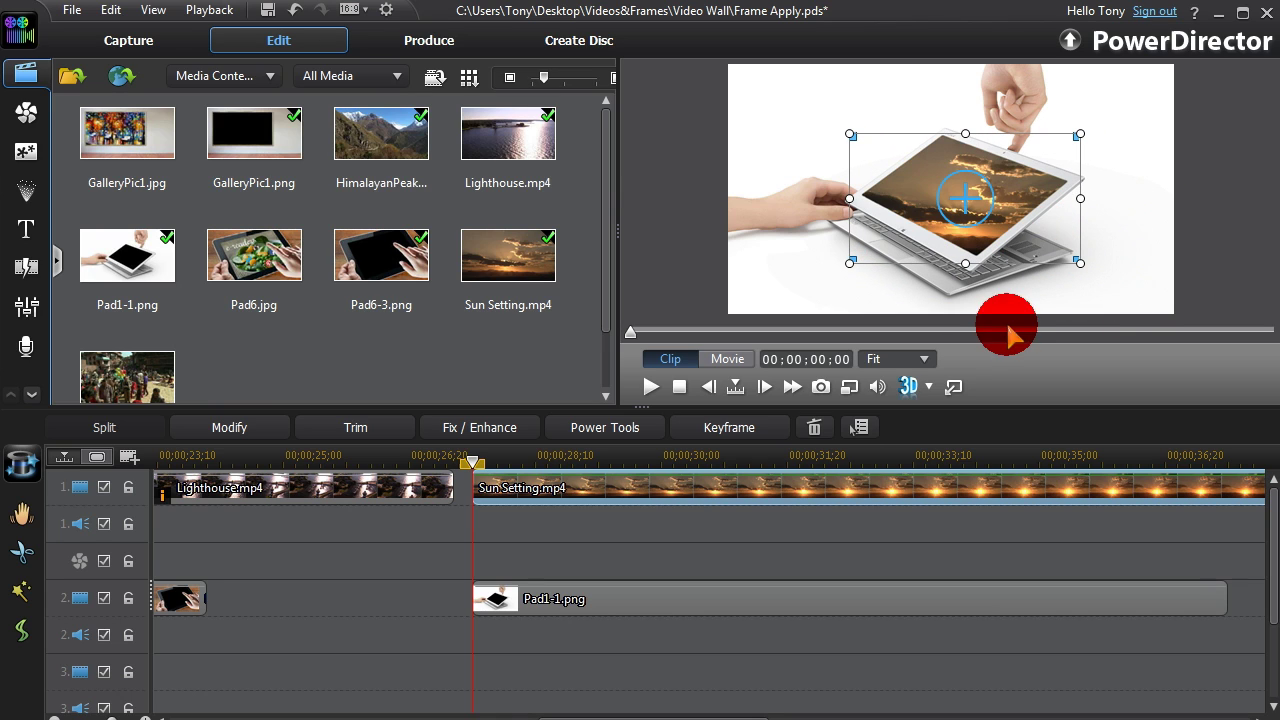
In PiP Designer, rotate the Sun Setting video clockwise and move it down-right over the screen
left_click(257, 428)
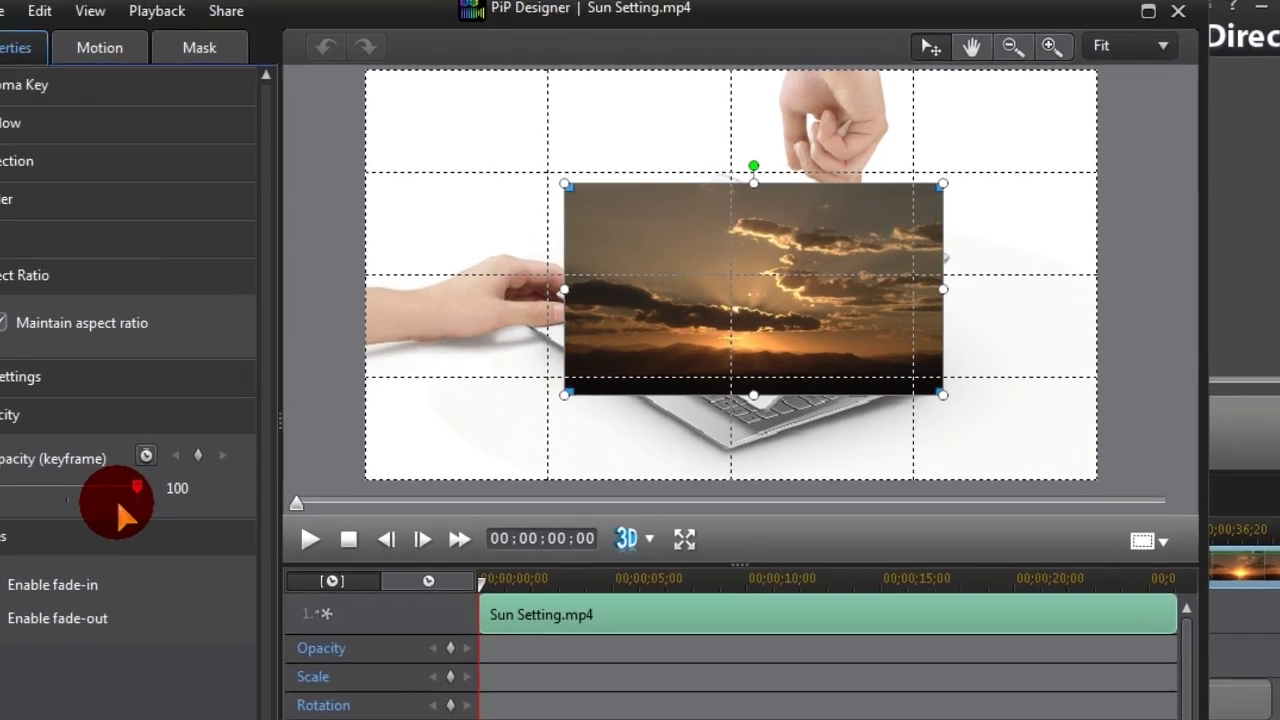
left_click(797, 276)
left_click(683, 187)
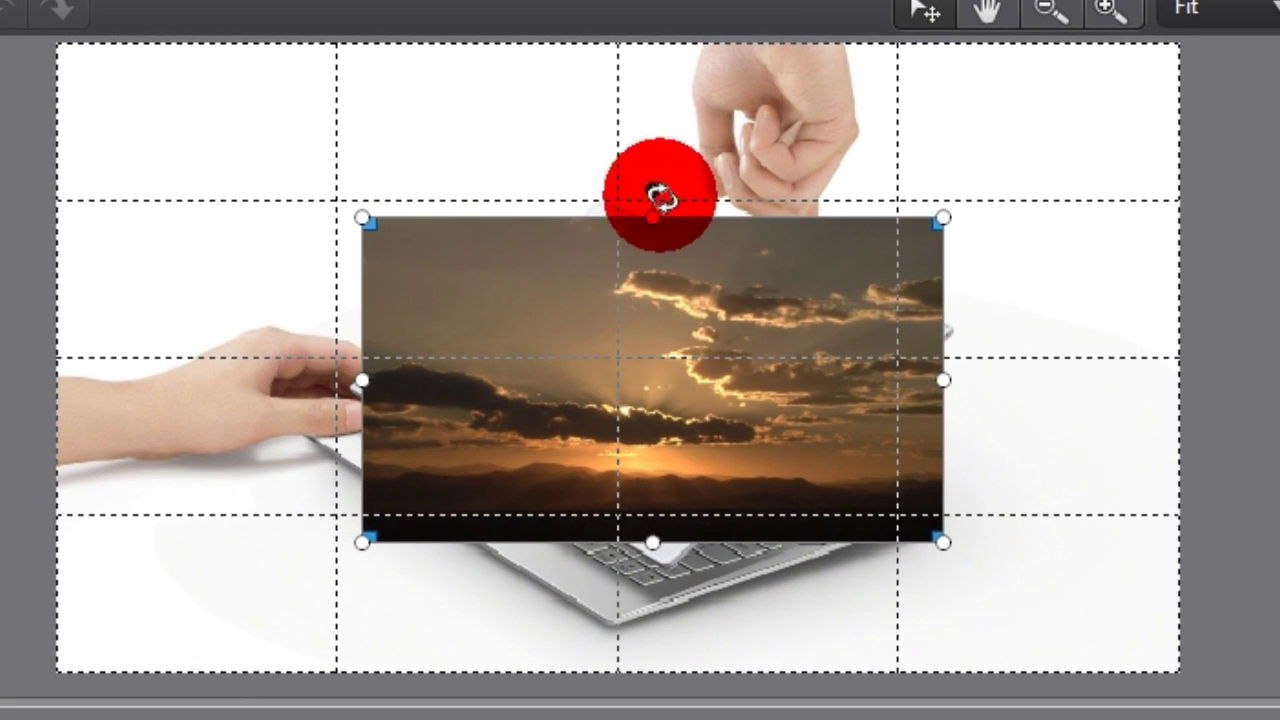
left_click_drag(677, 174, 731, 223)
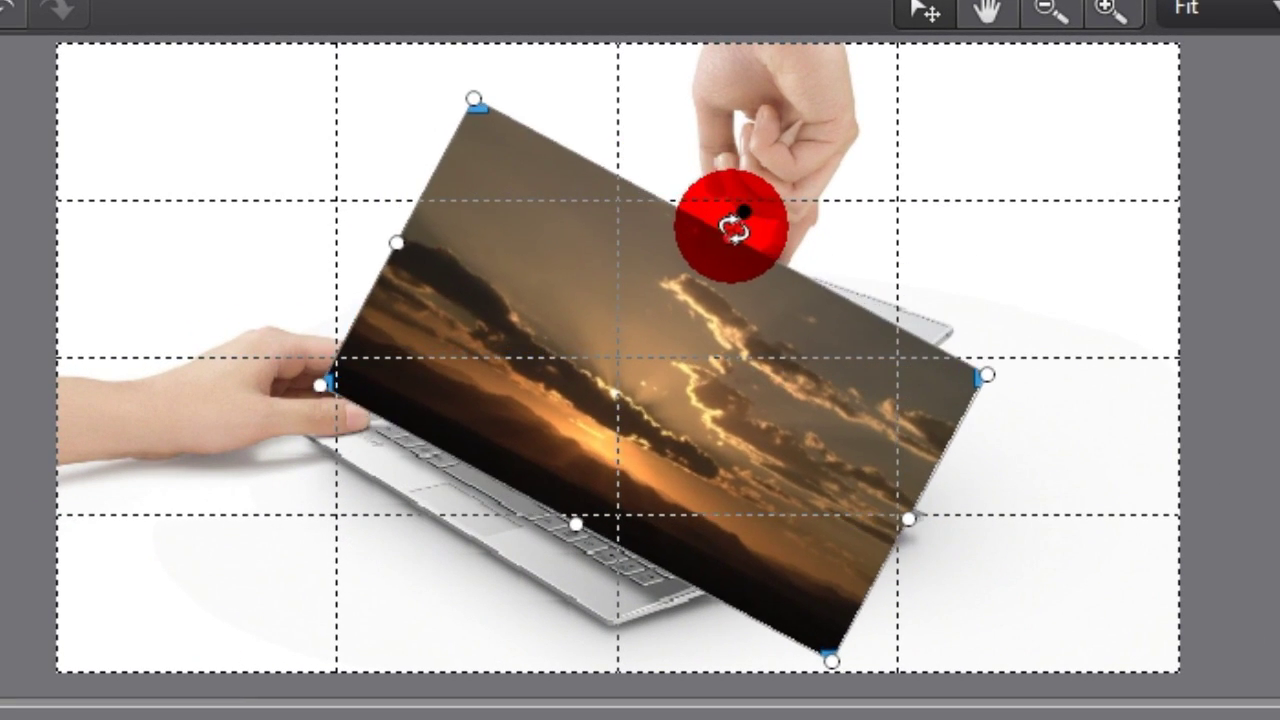
left_click_drag(686, 389, 799, 483)
Pull the sunset video's corners onto the tablet screen, save, and play back the result
left_click_drag(634, 191, 601, 229)
left_click(495, 480)
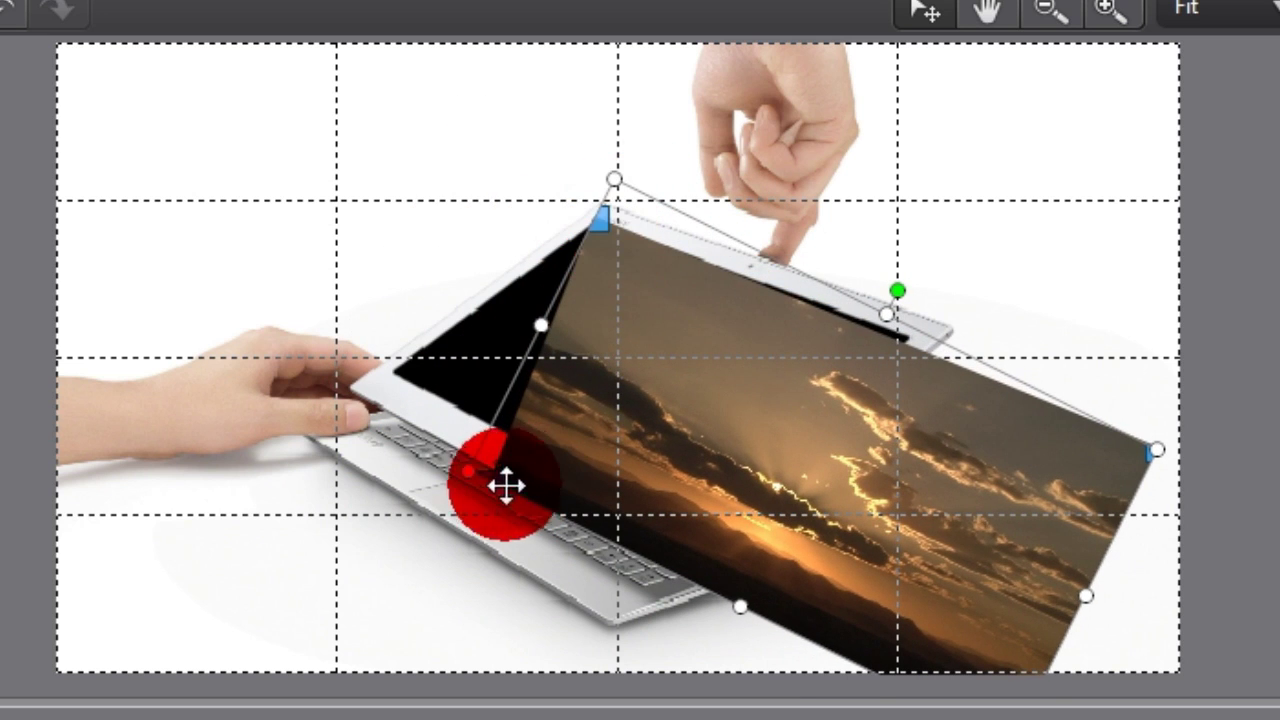
left_click_drag(495, 480, 389, 367)
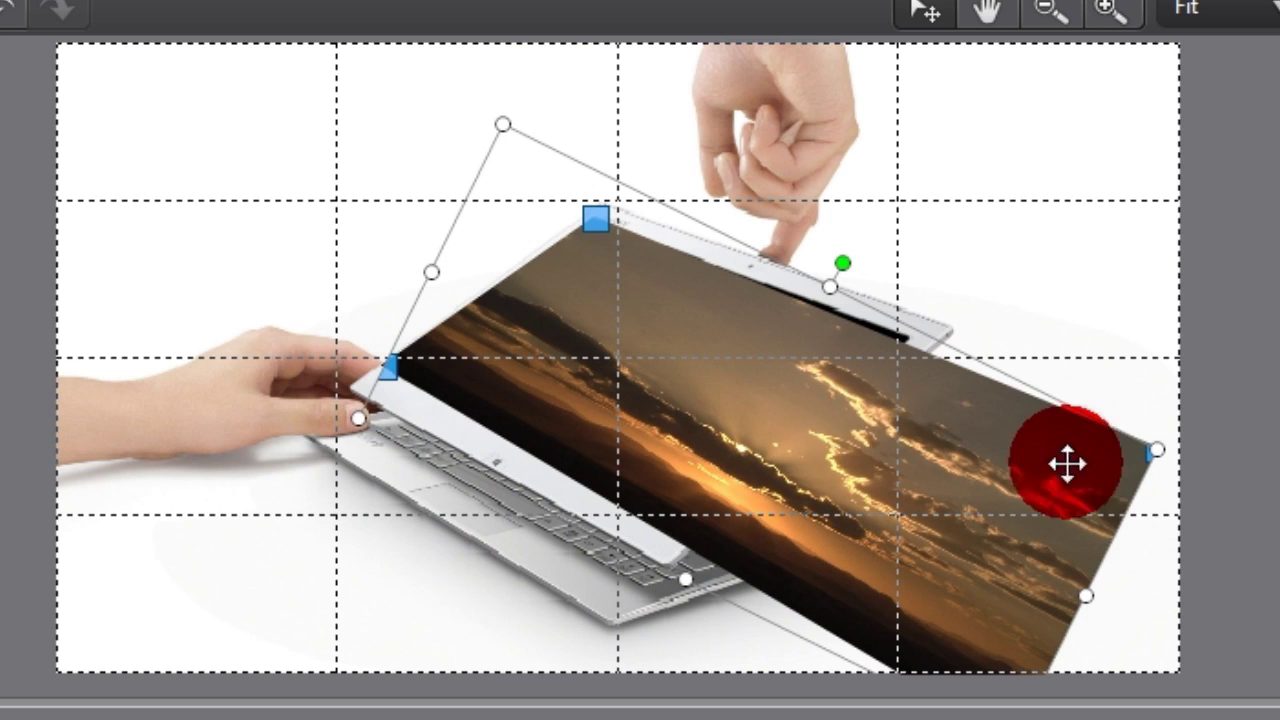
left_click_drag(1146, 463, 935, 370)
left_click_drag(795, 491, 790, 394)
left_click_drag(1017, 686, 694, 437)
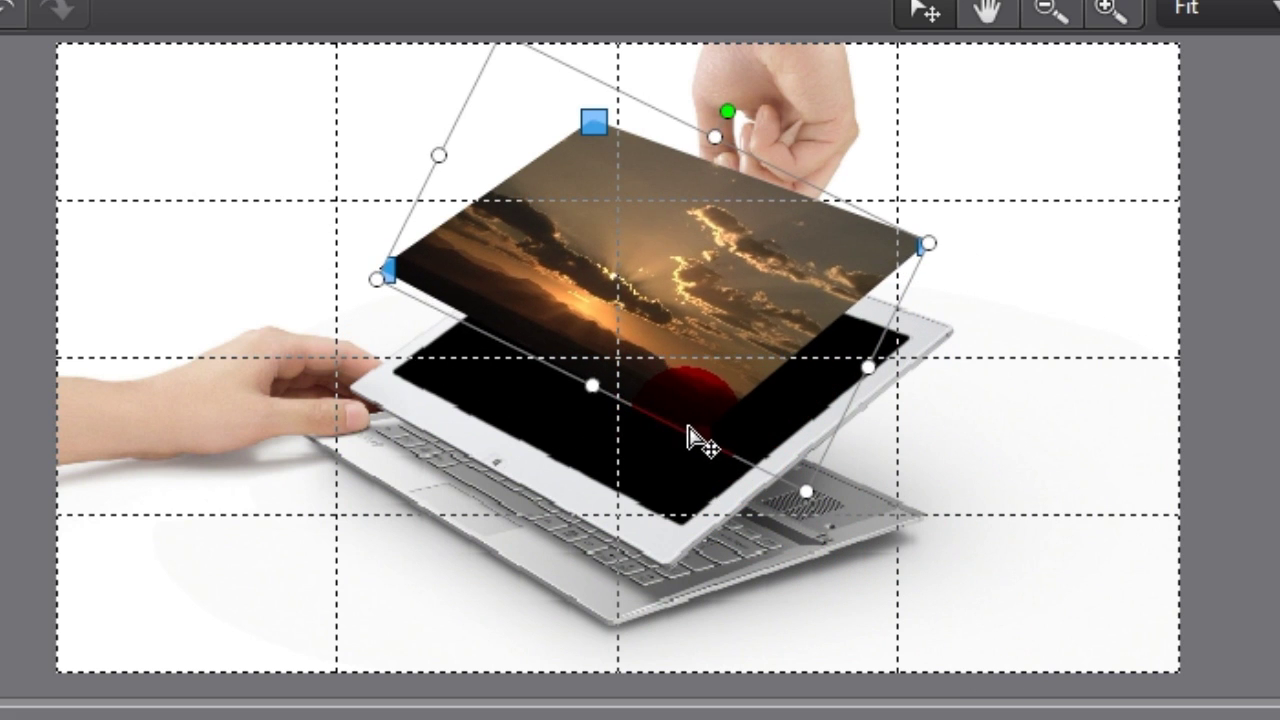
left_click_drag(640, 277, 641, 374)
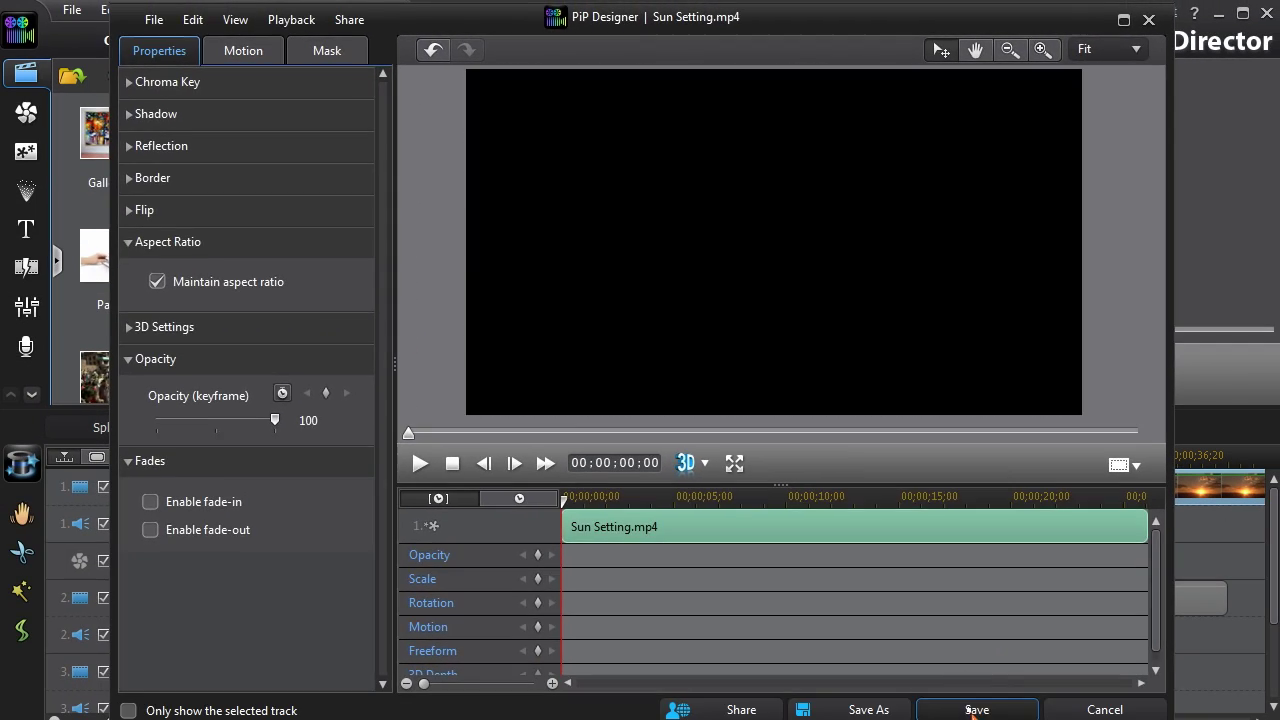
left_click(974, 703)
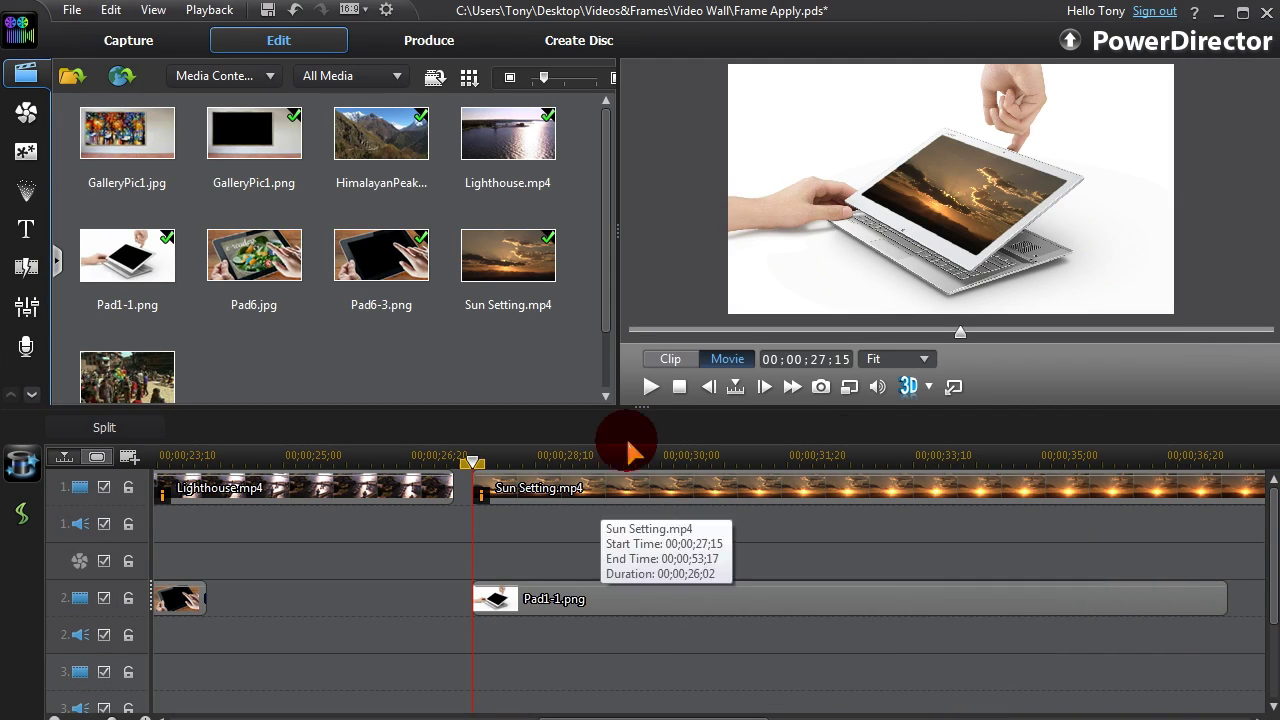
left_click(650, 387)
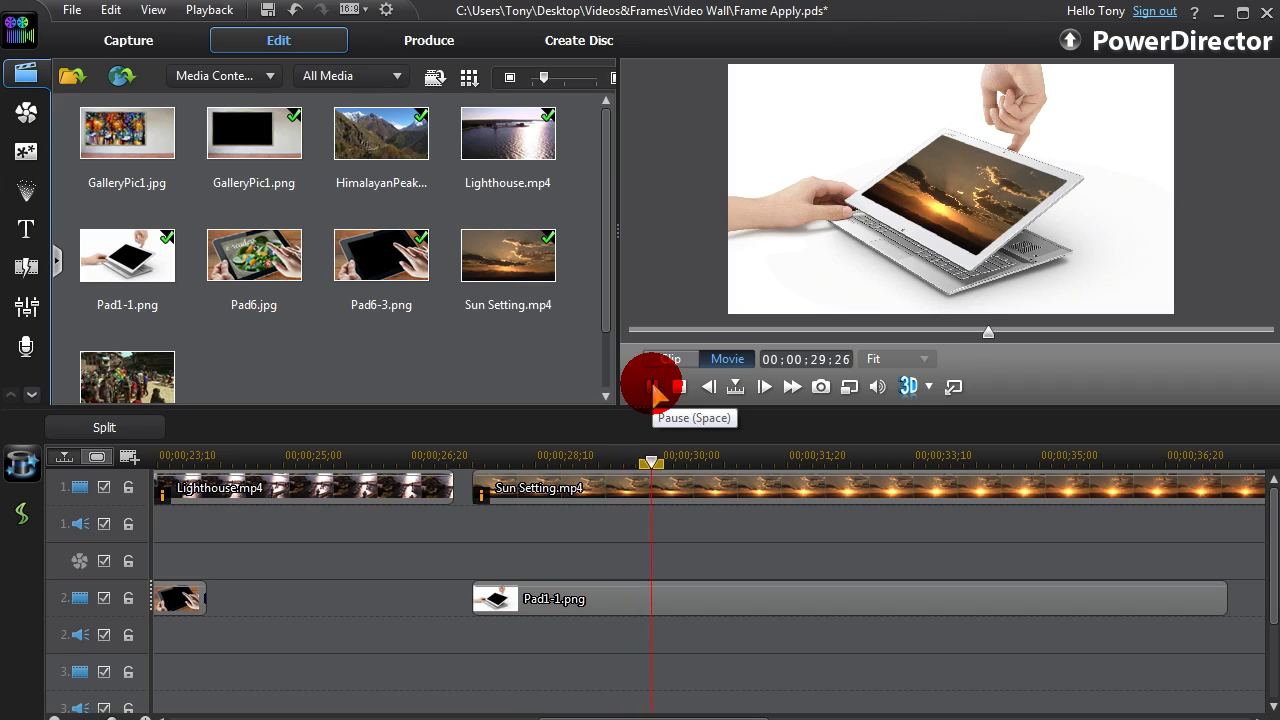
left_click(330, 512)
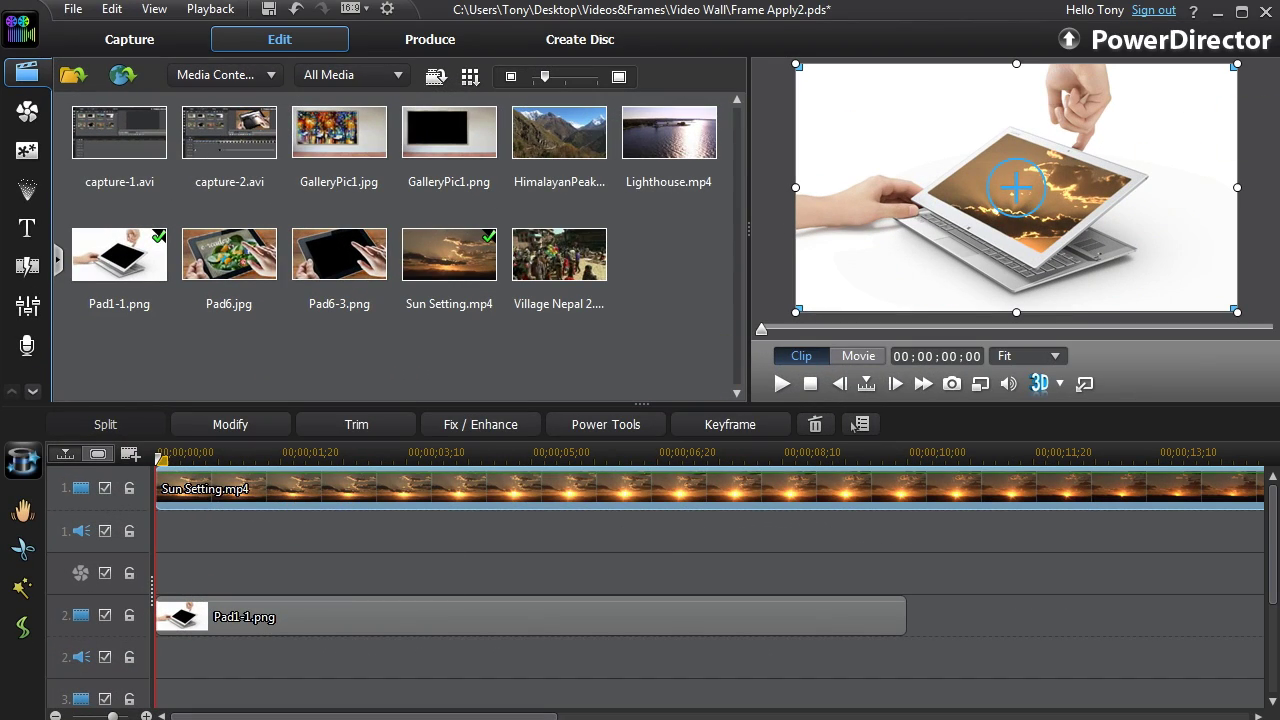
Undock and enlarge the preview, then shrink the sunset video from the top and shift it down
left_click(1085, 385)
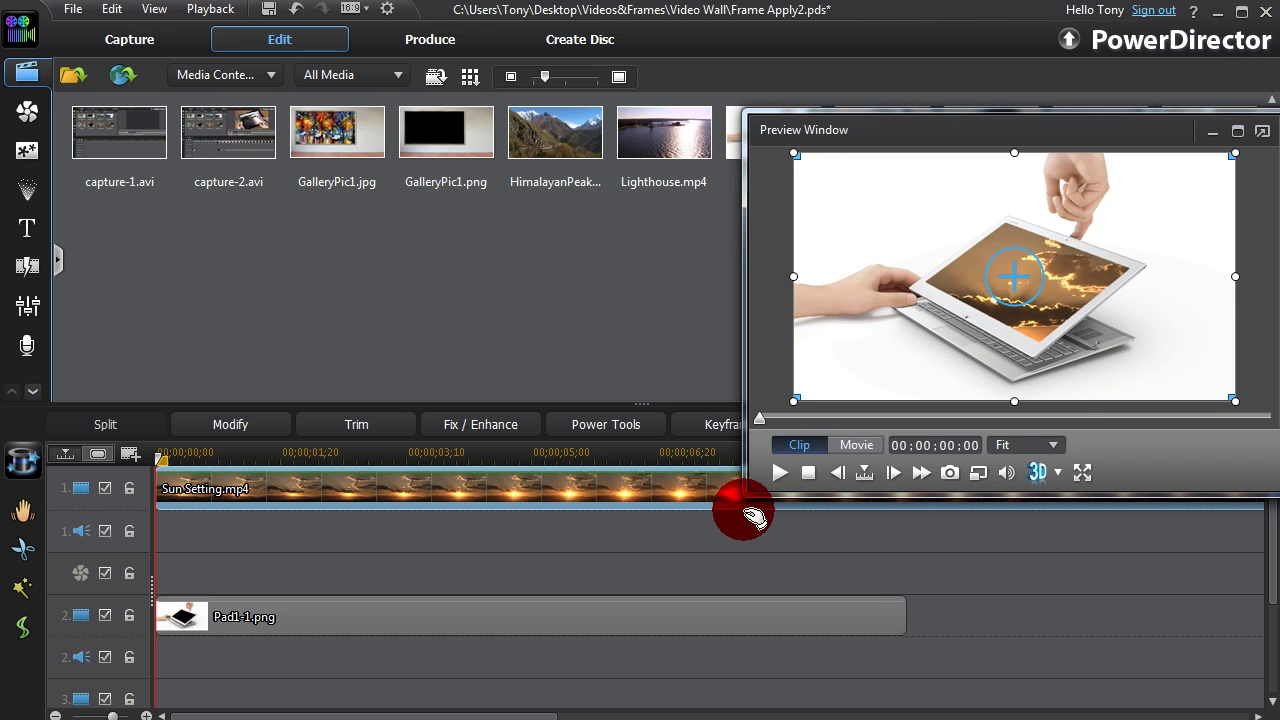
left_click_drag(750, 512, 408, 640)
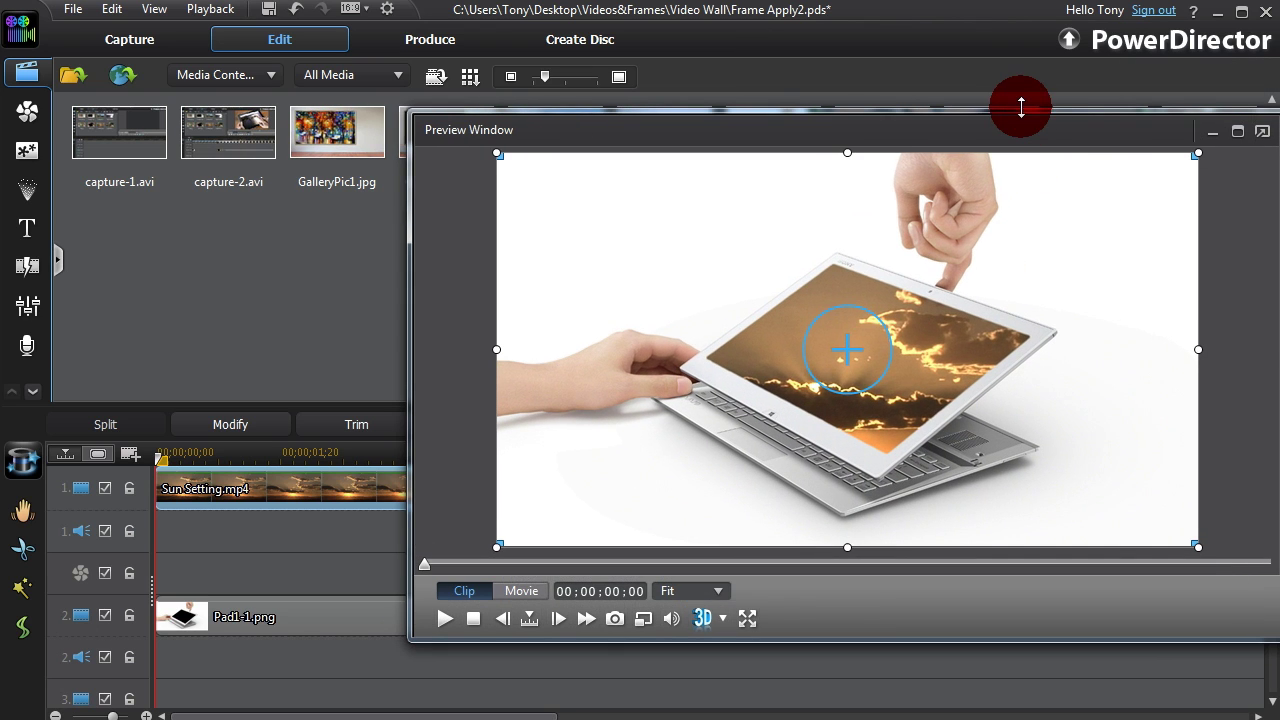
left_click_drag(848, 155, 847, 244)
left_click_drag(824, 414, 848, 506)
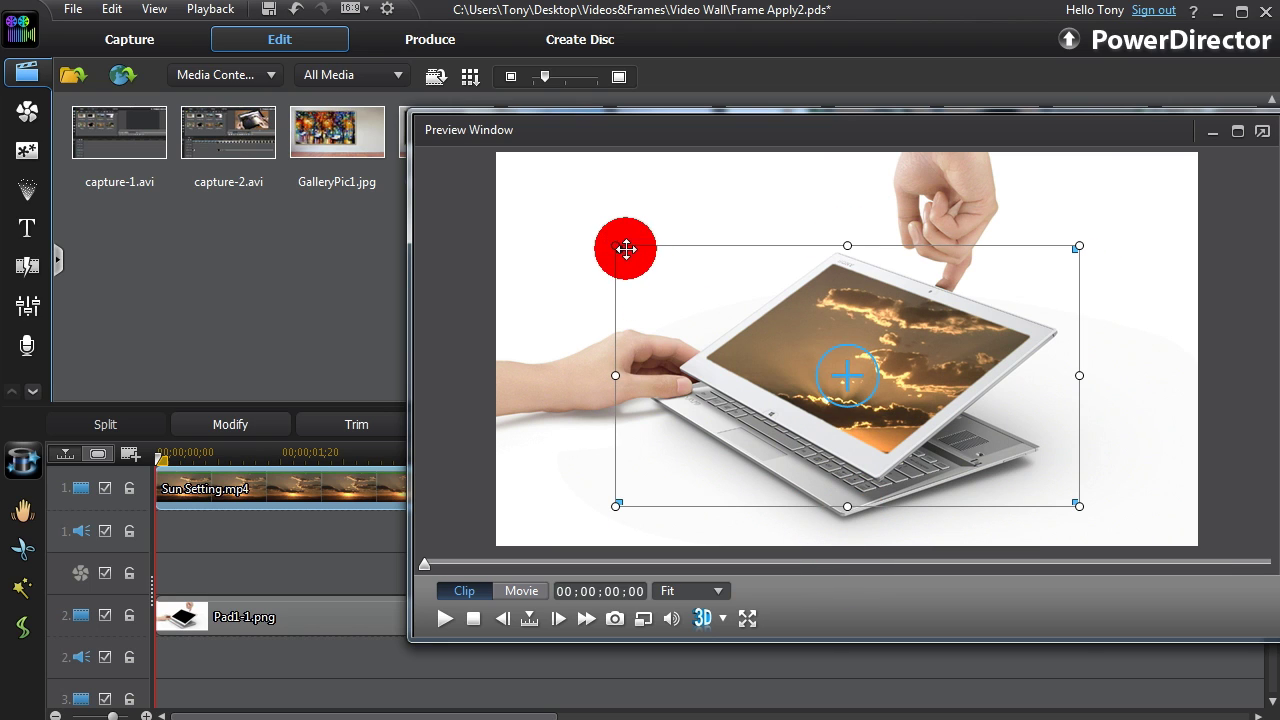
Pin all four of the sunset video's corners onto the tablet screen's corners
left_click_drag(741, 266, 836, 263)
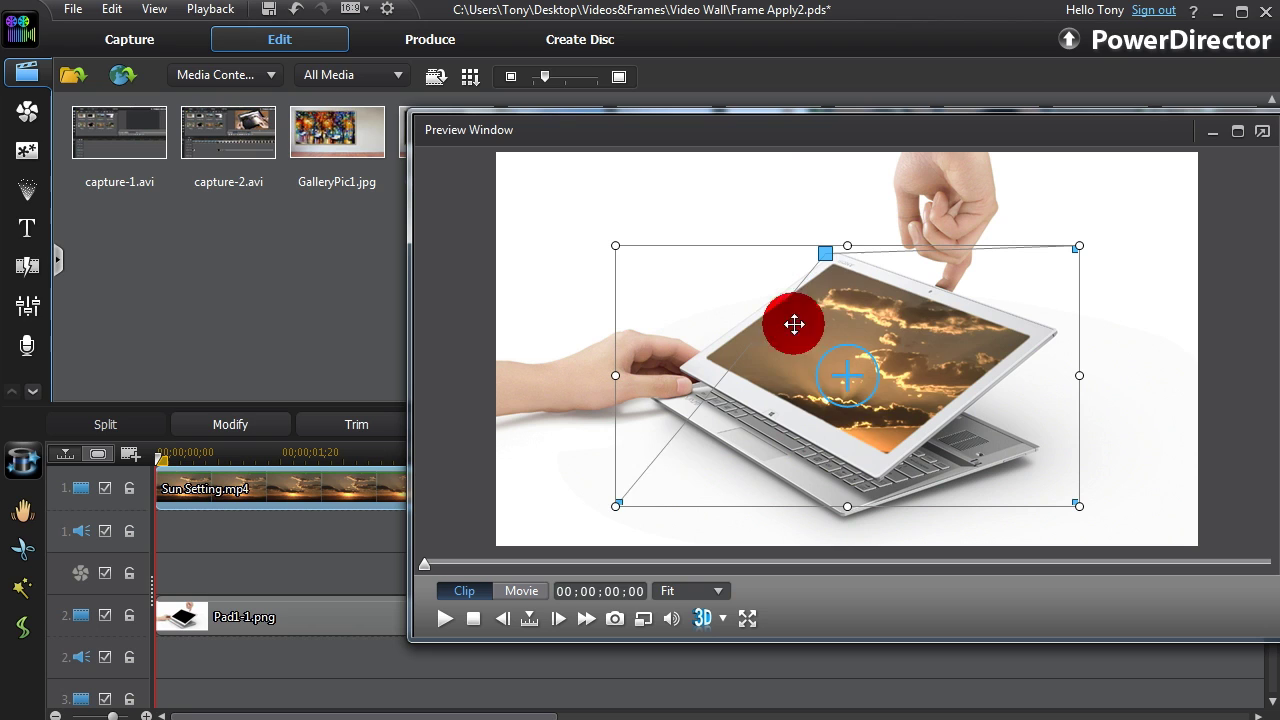
left_click(617, 506)
left_click_drag(621, 506, 691, 360)
left_click(1080, 518)
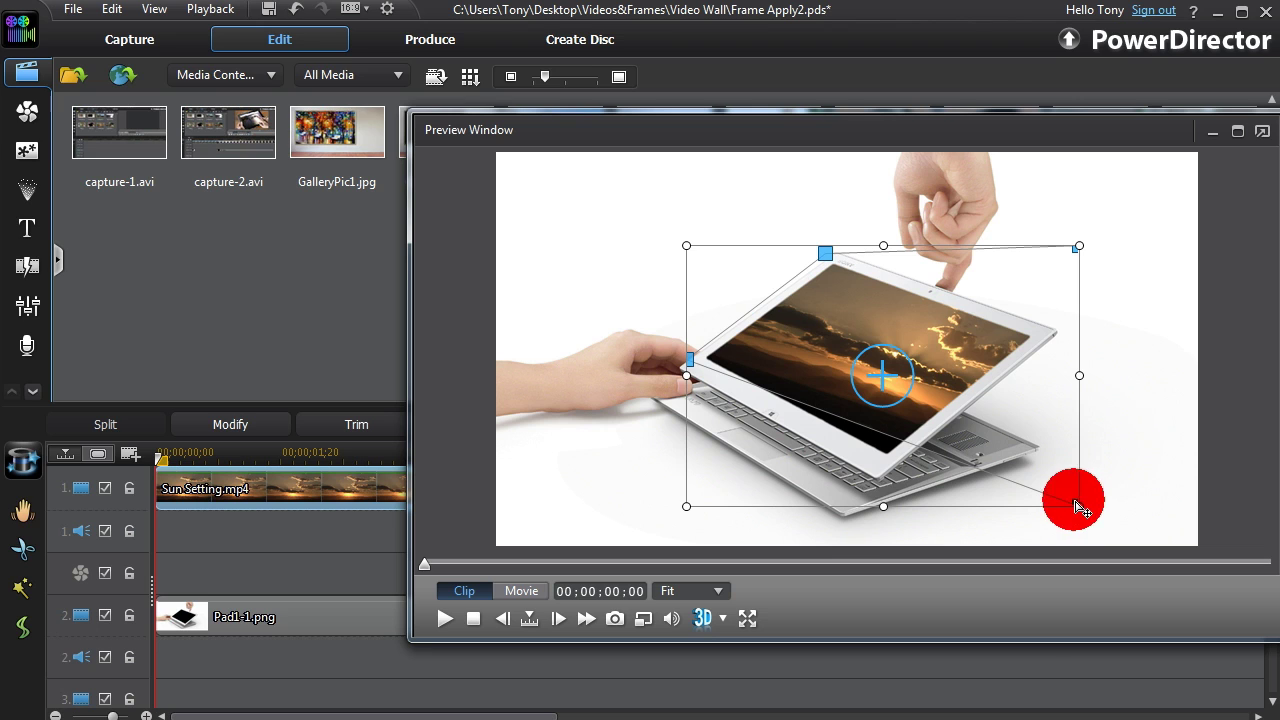
left_click_drag(1080, 508, 922, 474)
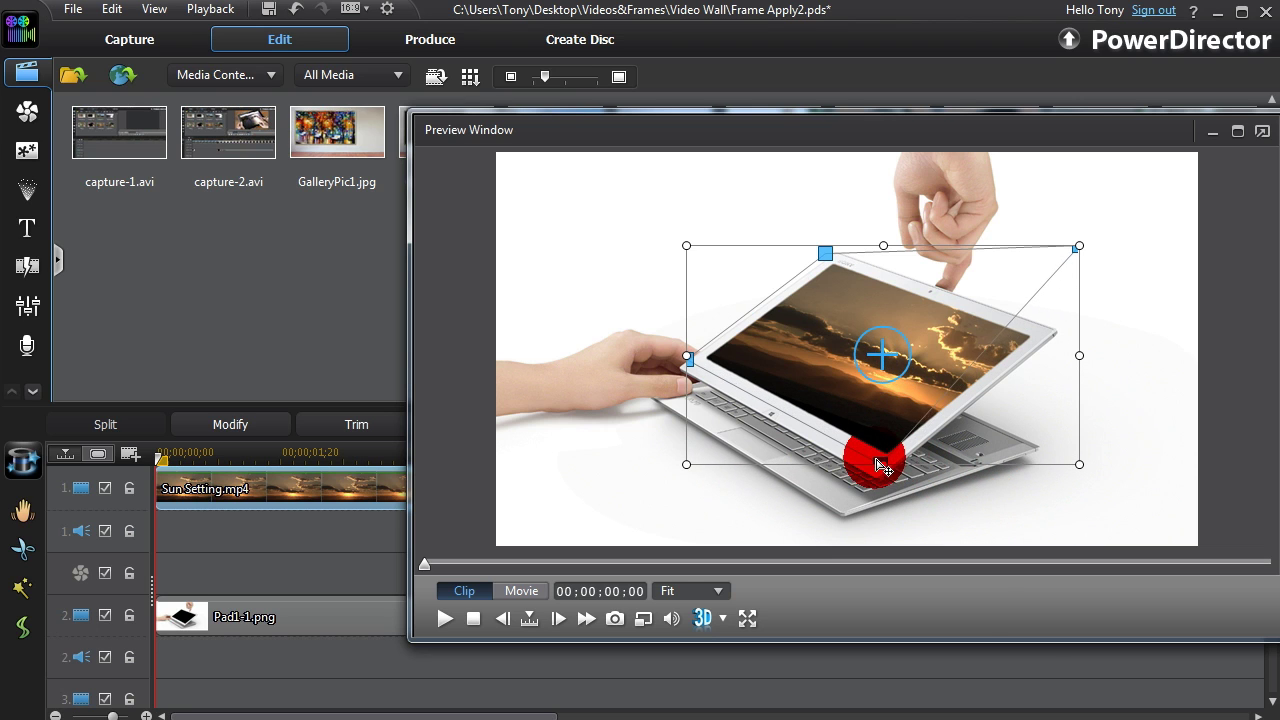
left_click(1074, 258)
left_click_drag(1078, 258, 1044, 336)
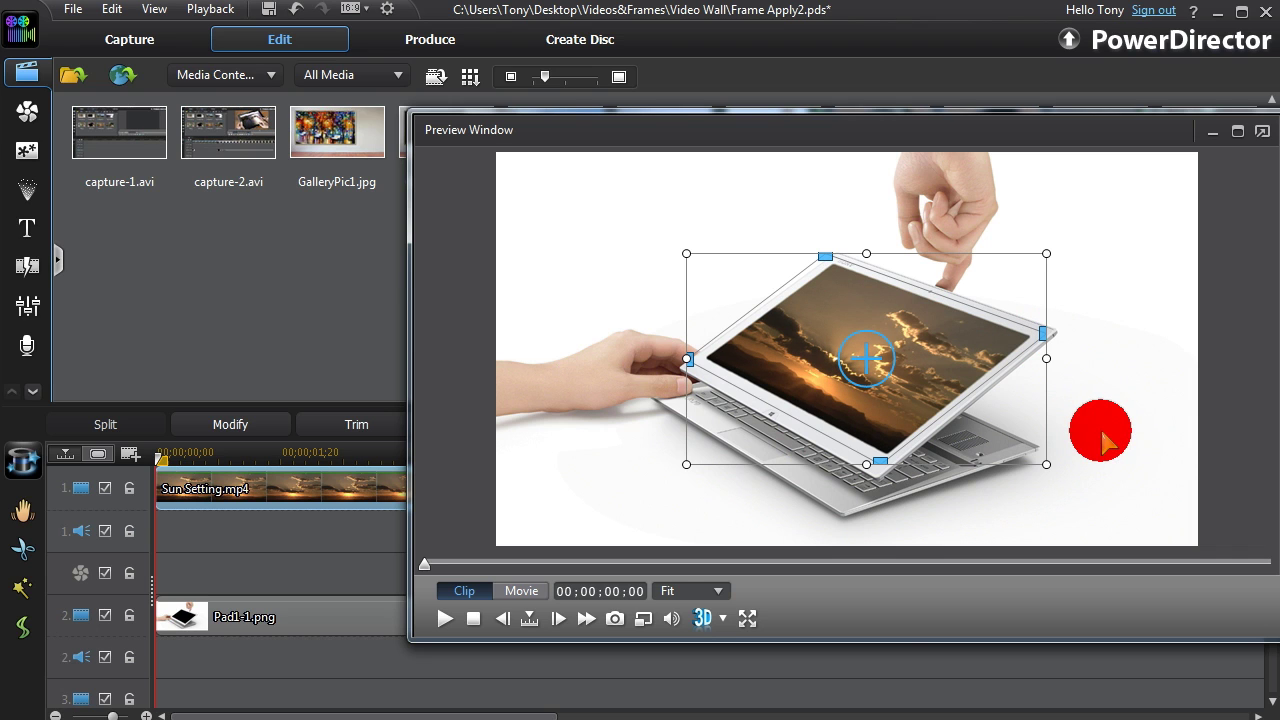
Dock the preview back into the main window and play back the fitted video
left_click(1262, 132)
left_click(857, 586)
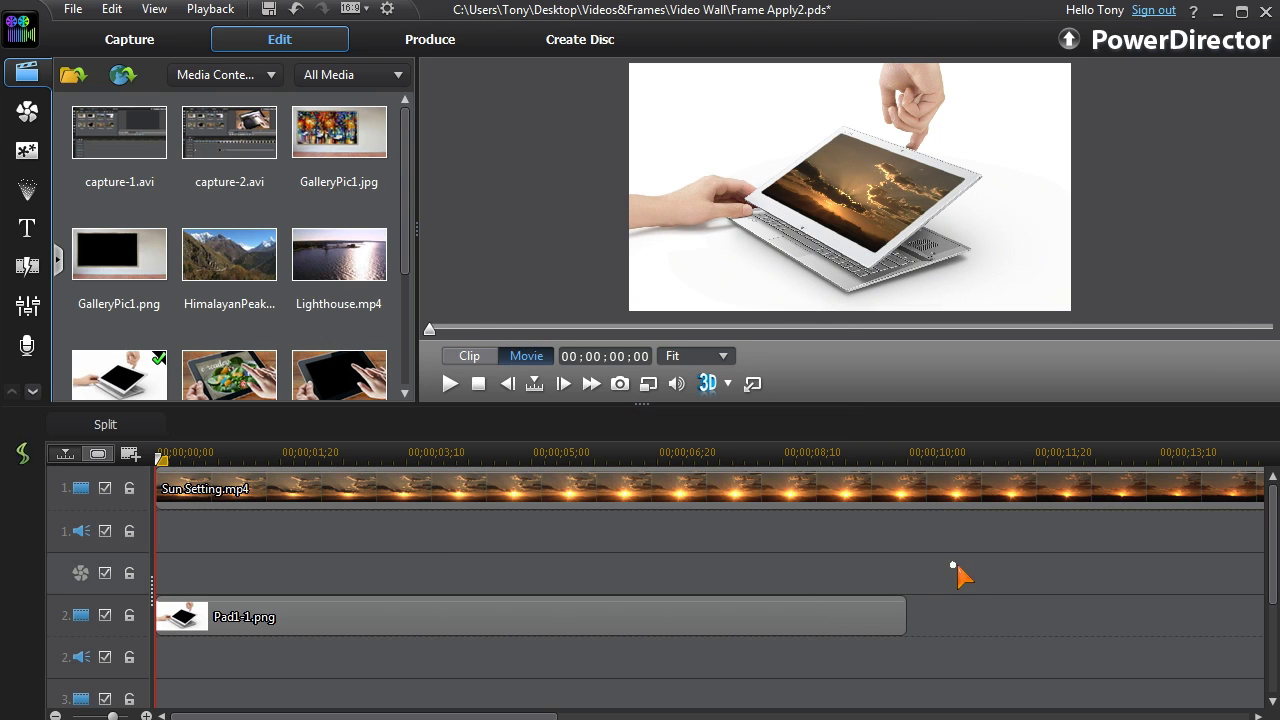
left_click(462, 392)
left_click(450, 384)
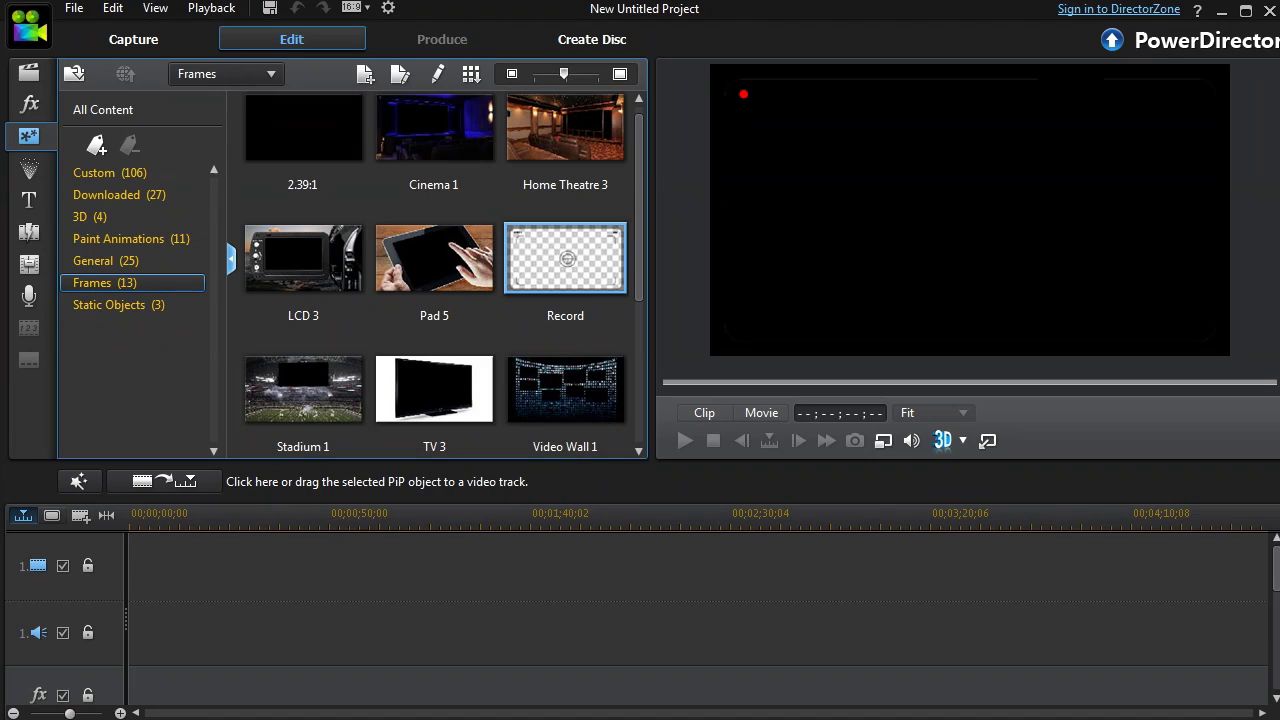
Create a new PiP frame template named 'LCD 1' from the LCD_1.png image
left_click(409, 203)
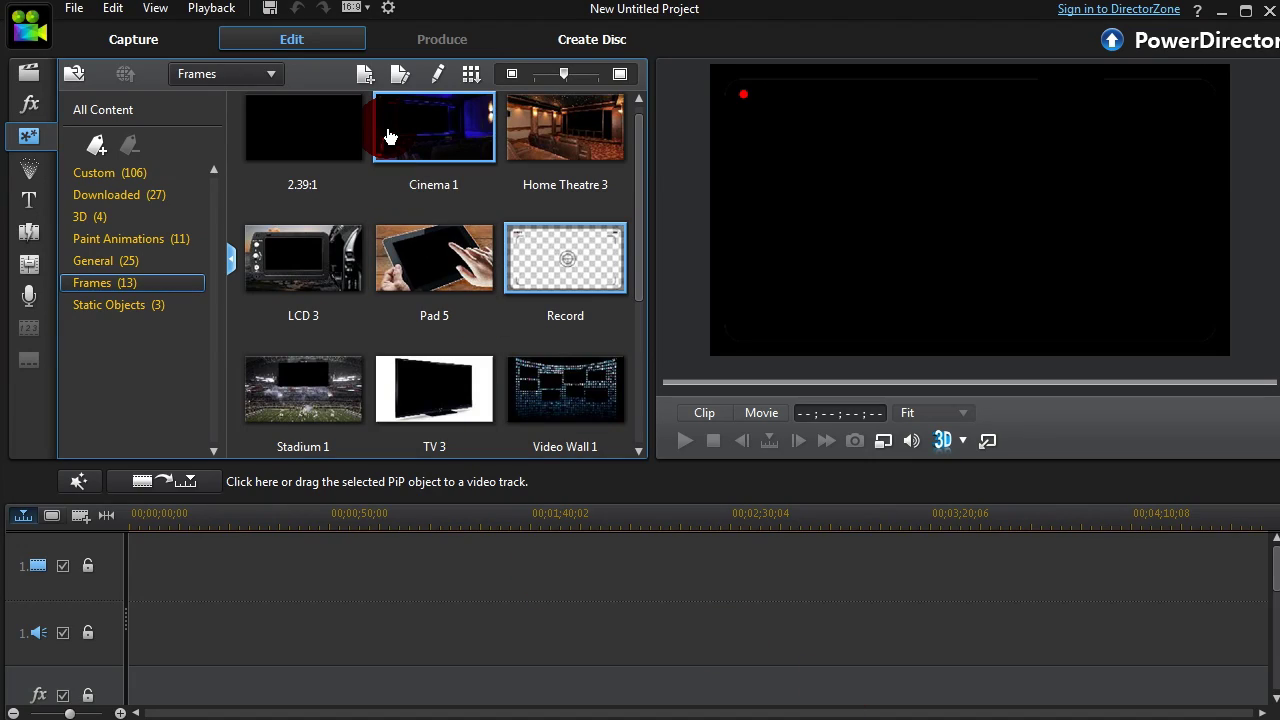
left_click(365, 75)
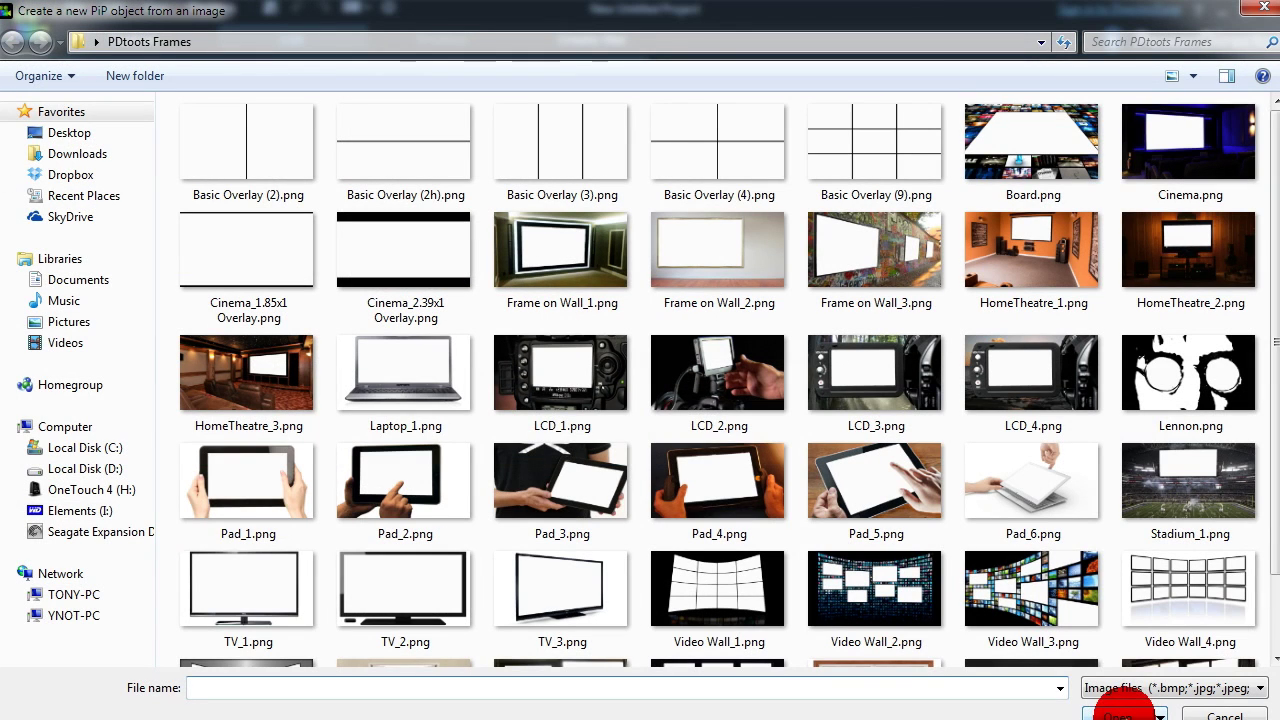
double_click(545, 378)
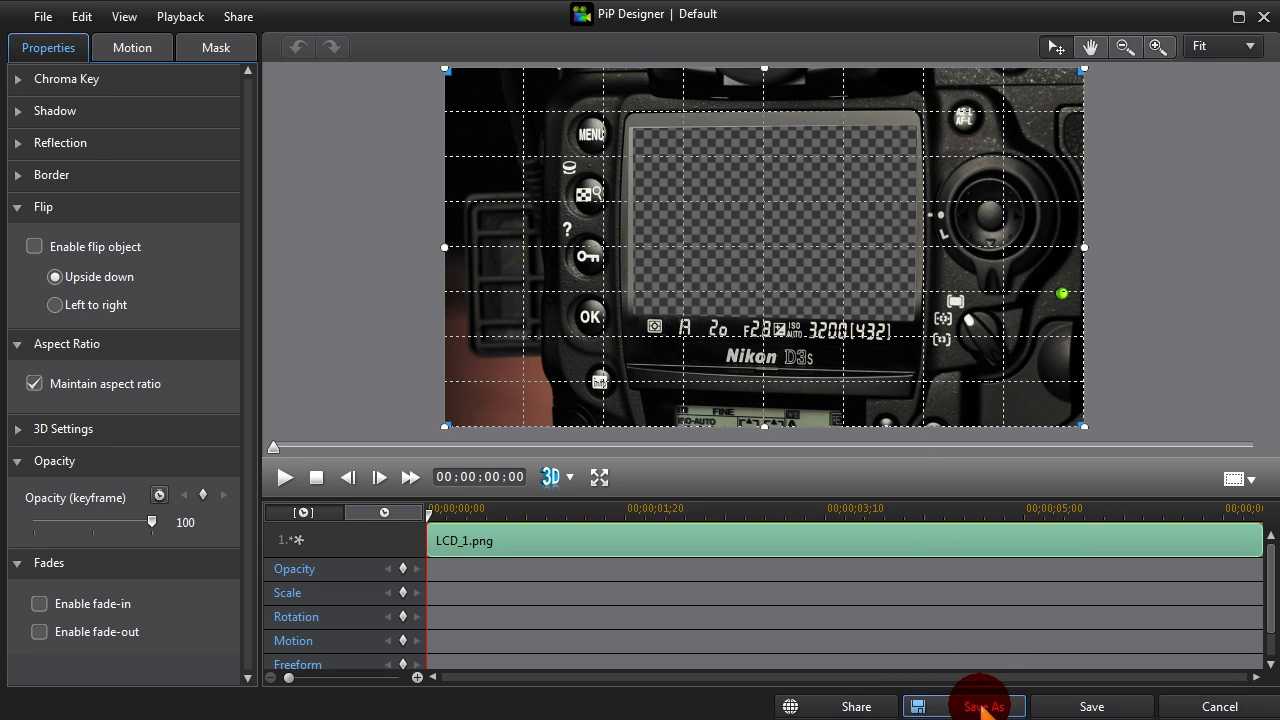
left_click(980, 706)
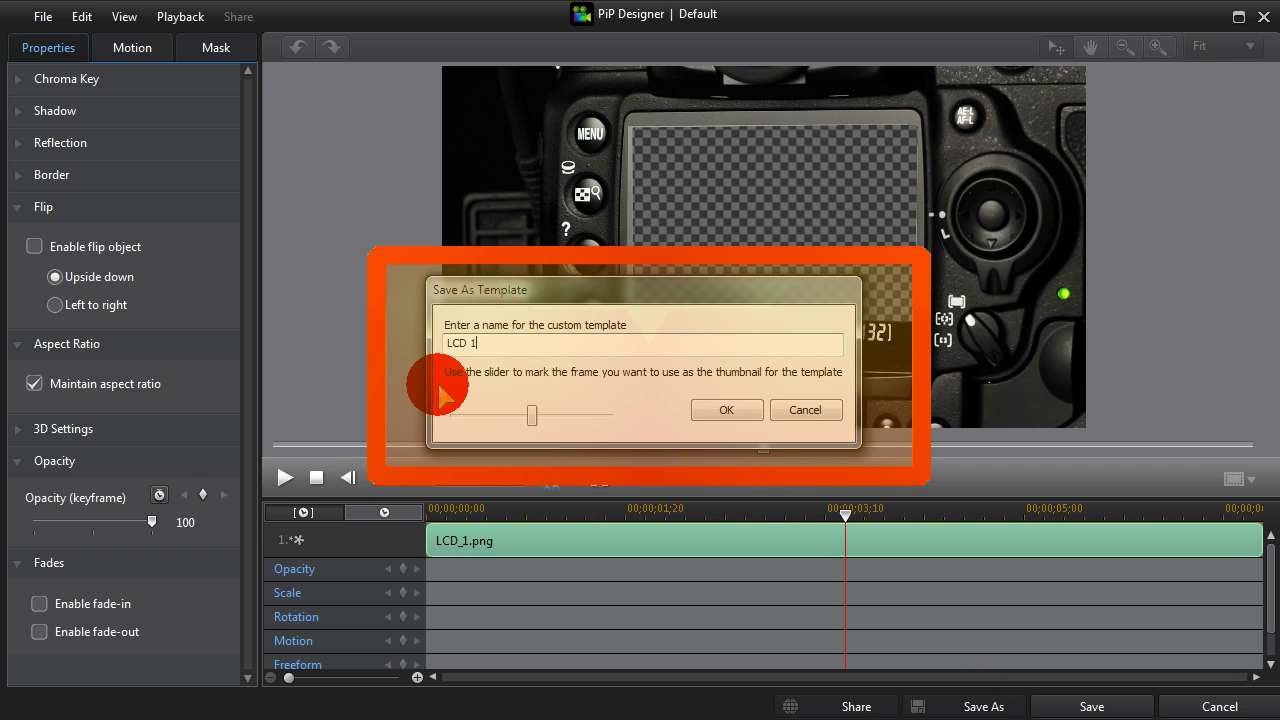
left_click(733, 408)
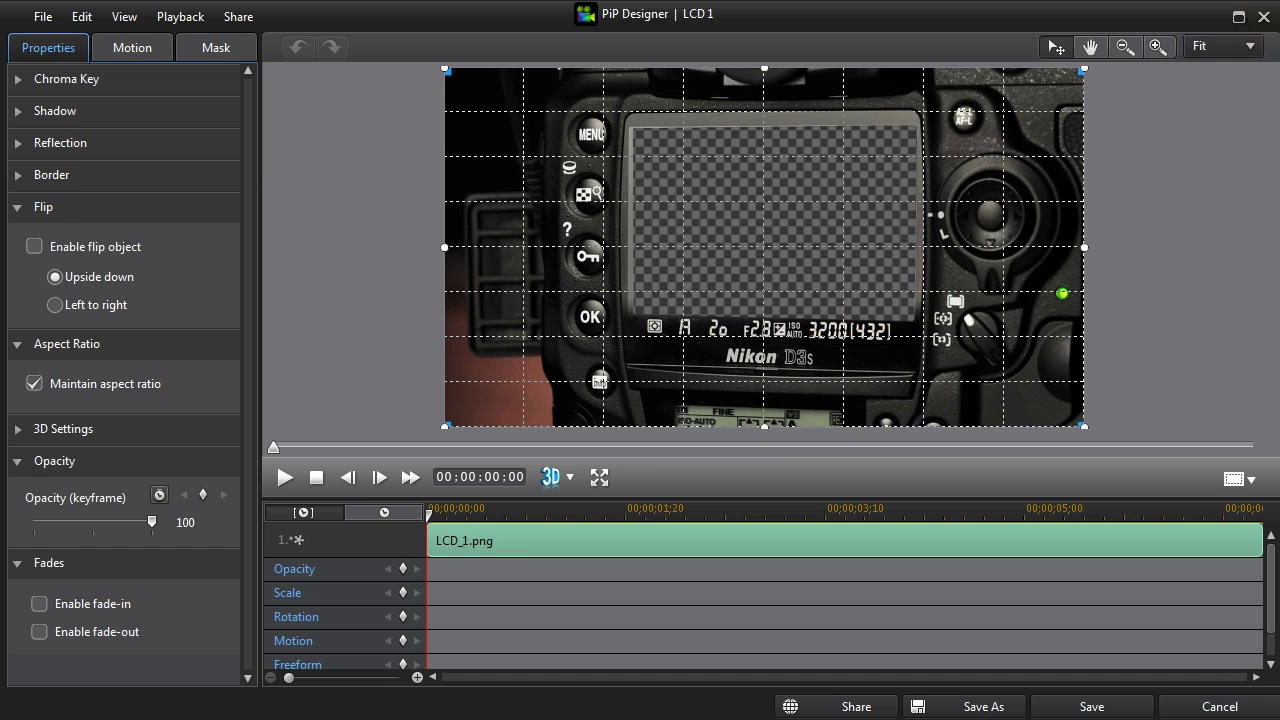
left_click(1262, 17)
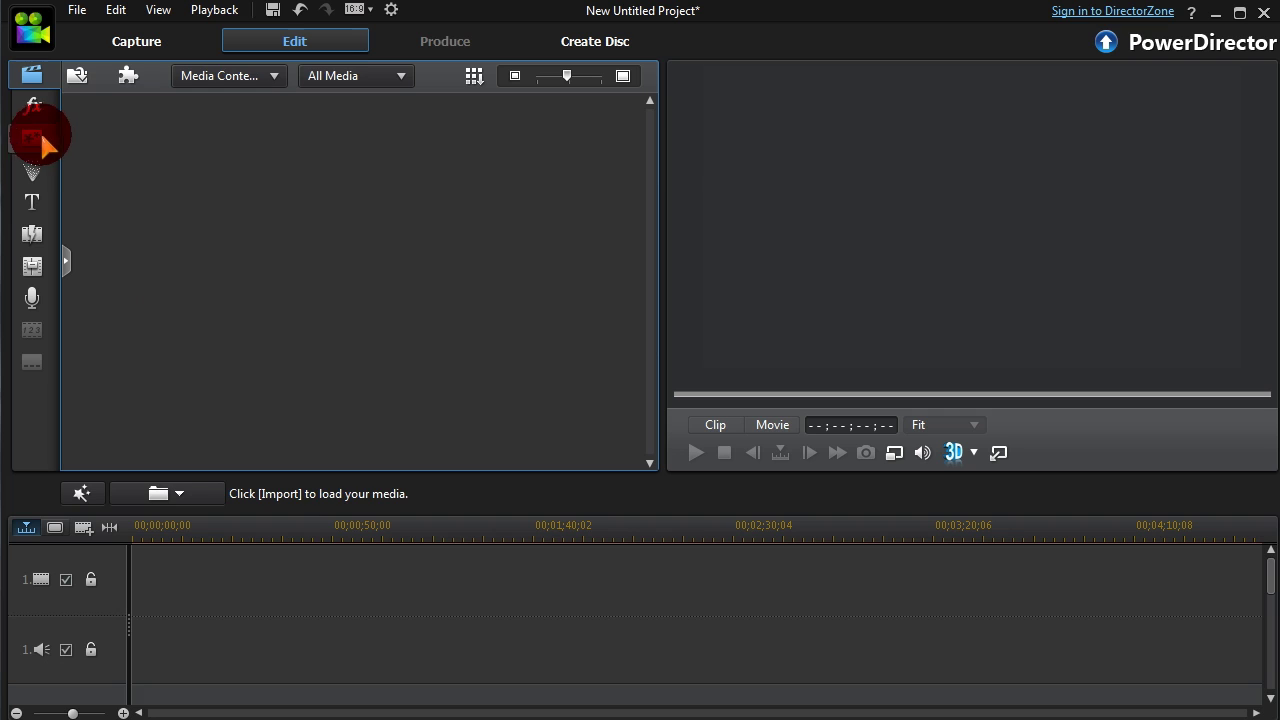
Browse DirectorZone's downloadable templates under PiP Objects > Frames
left_click(40, 135)
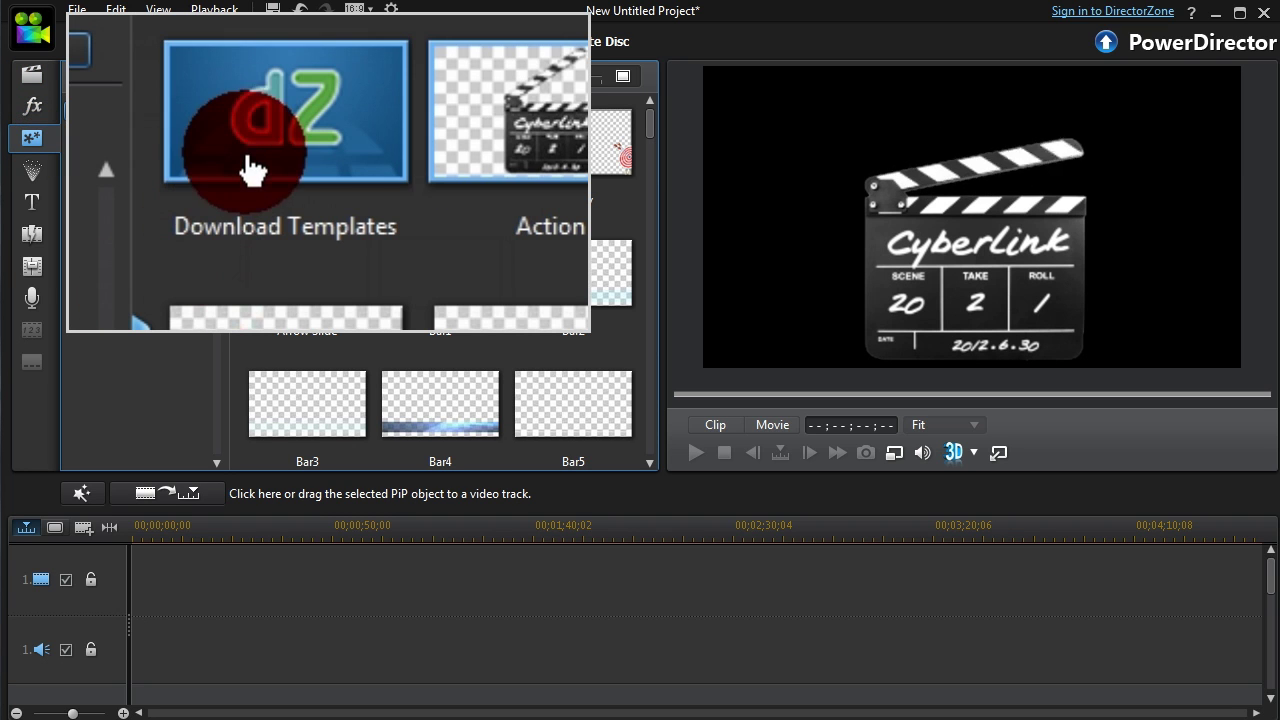
left_click(318, 163)
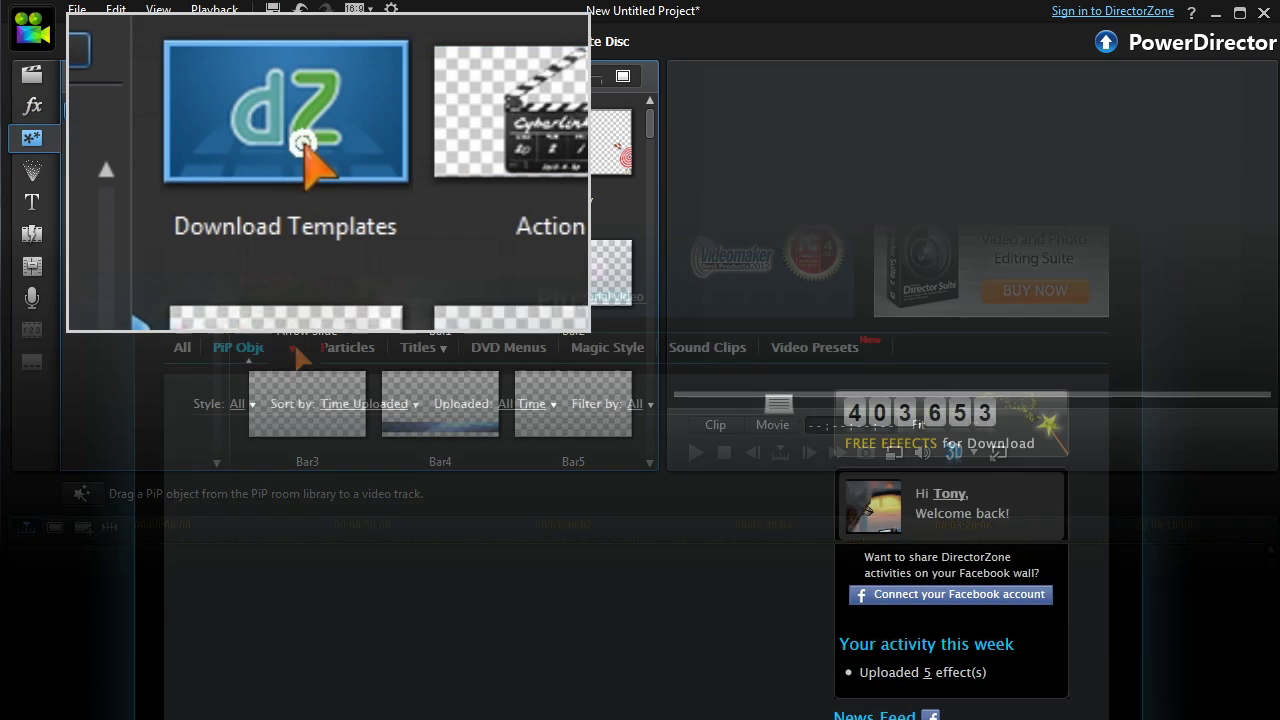
left_click(294, 350)
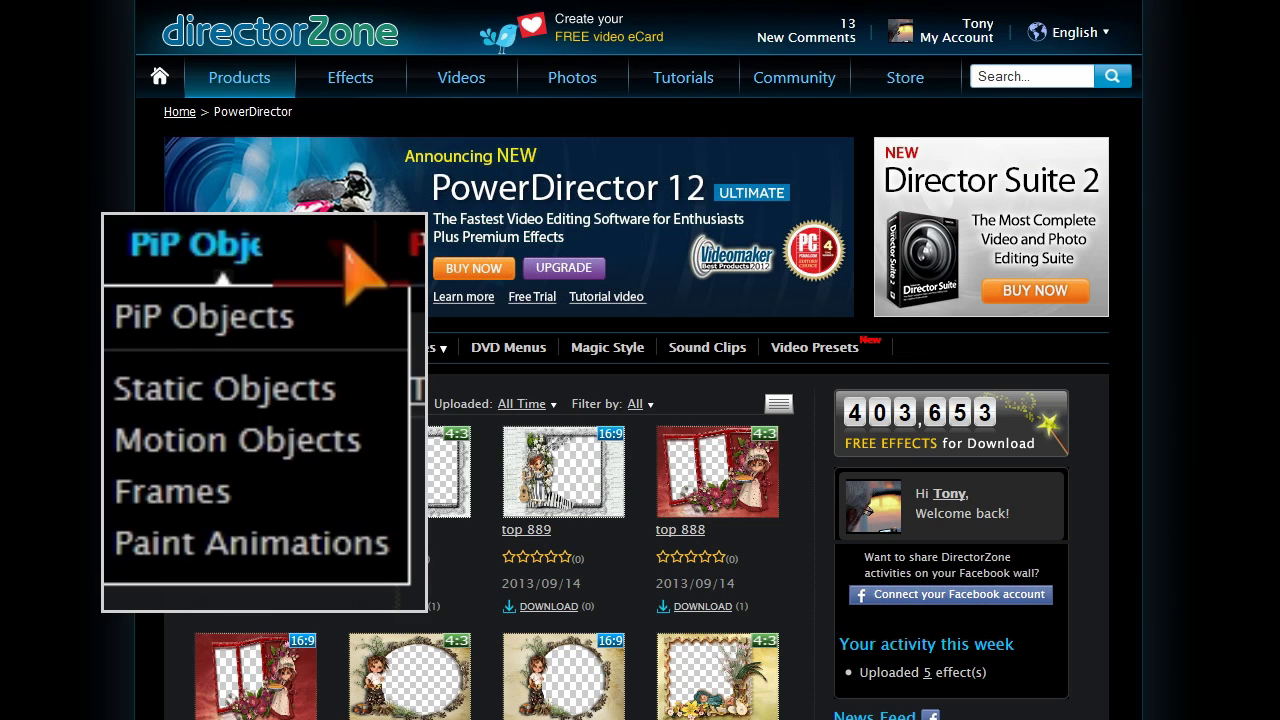
left_click(230, 515)
left_click(250, 455)
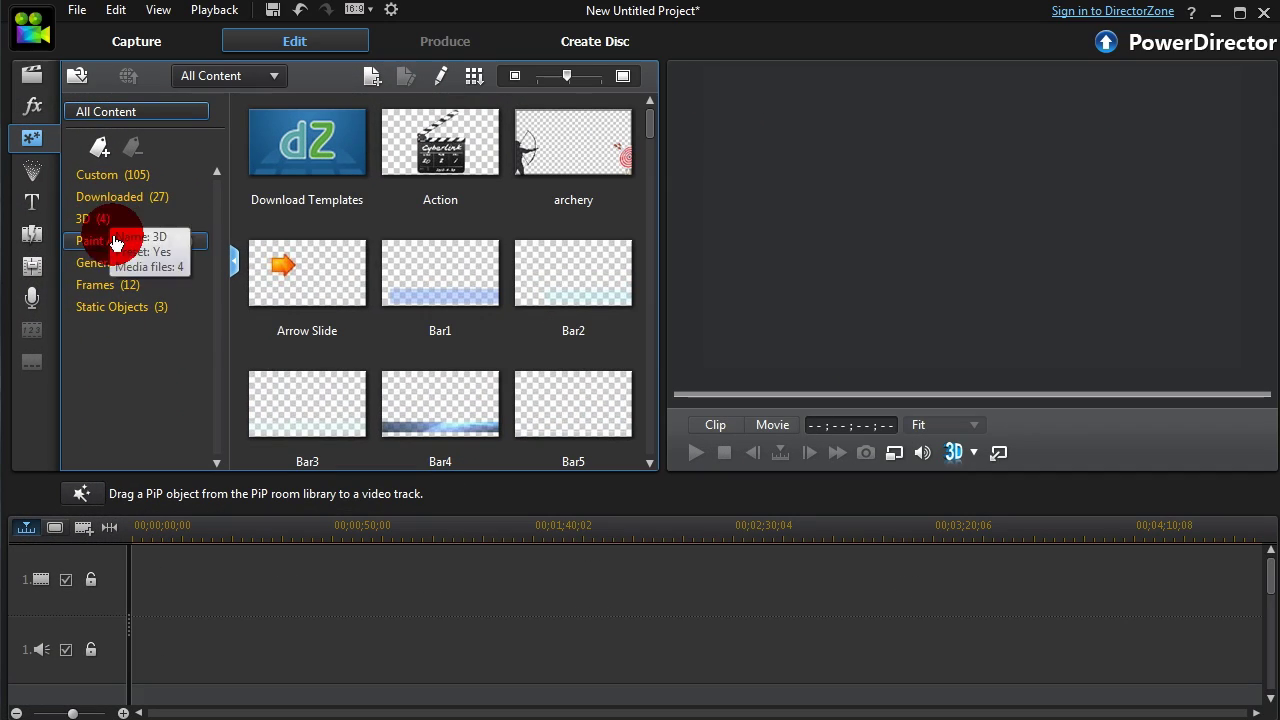
Select the LCD 3 frame in the Frames category and begin uploading it to DirectorZone
left_click(100, 288)
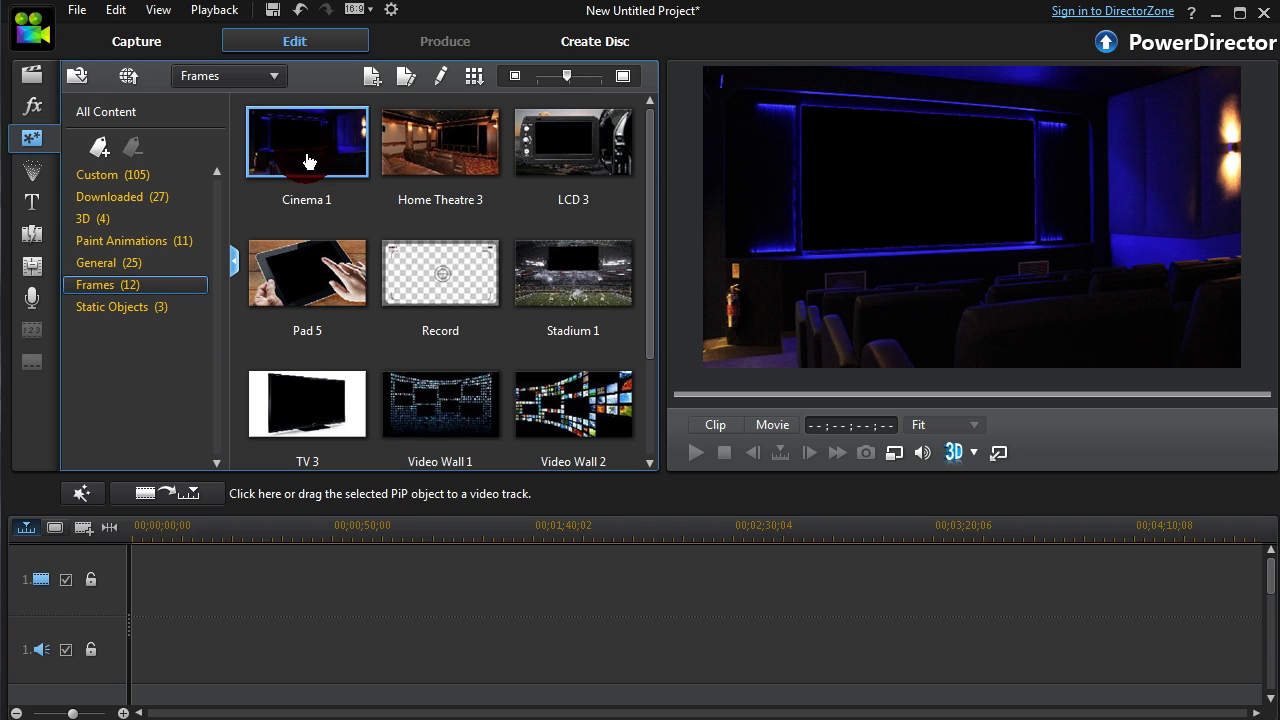
left_click(553, 150)
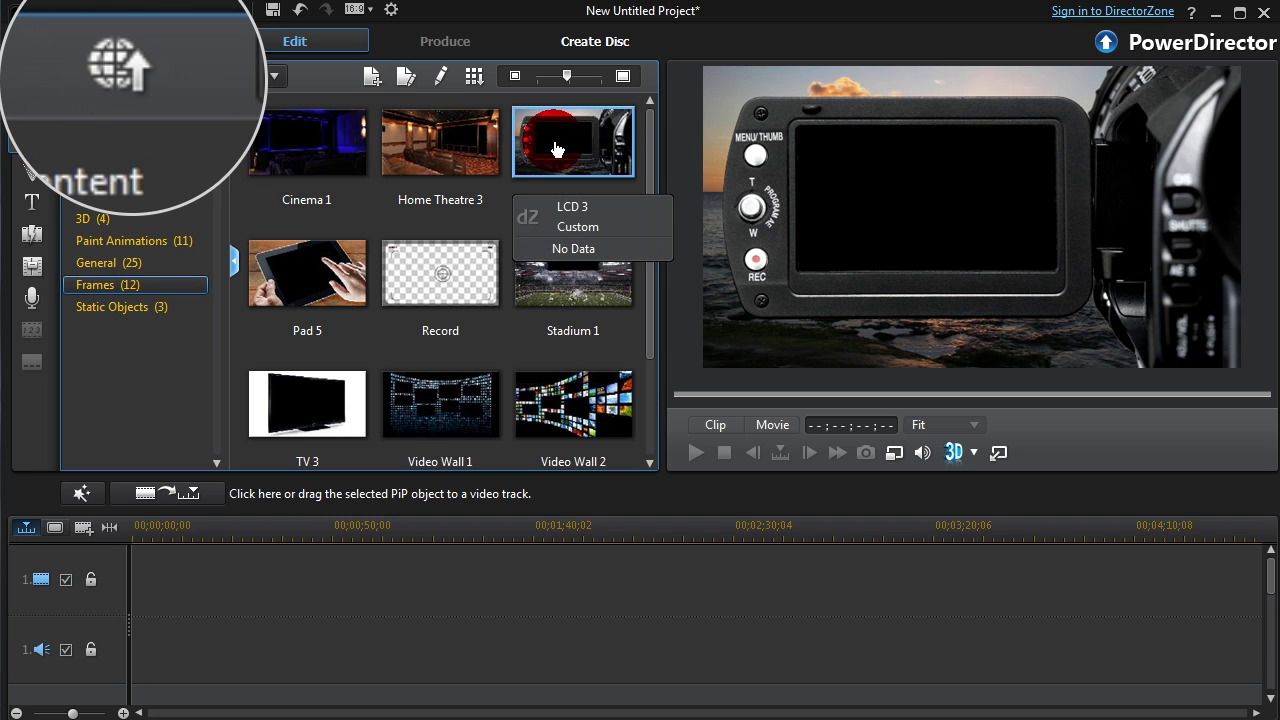
left_click(125, 74)
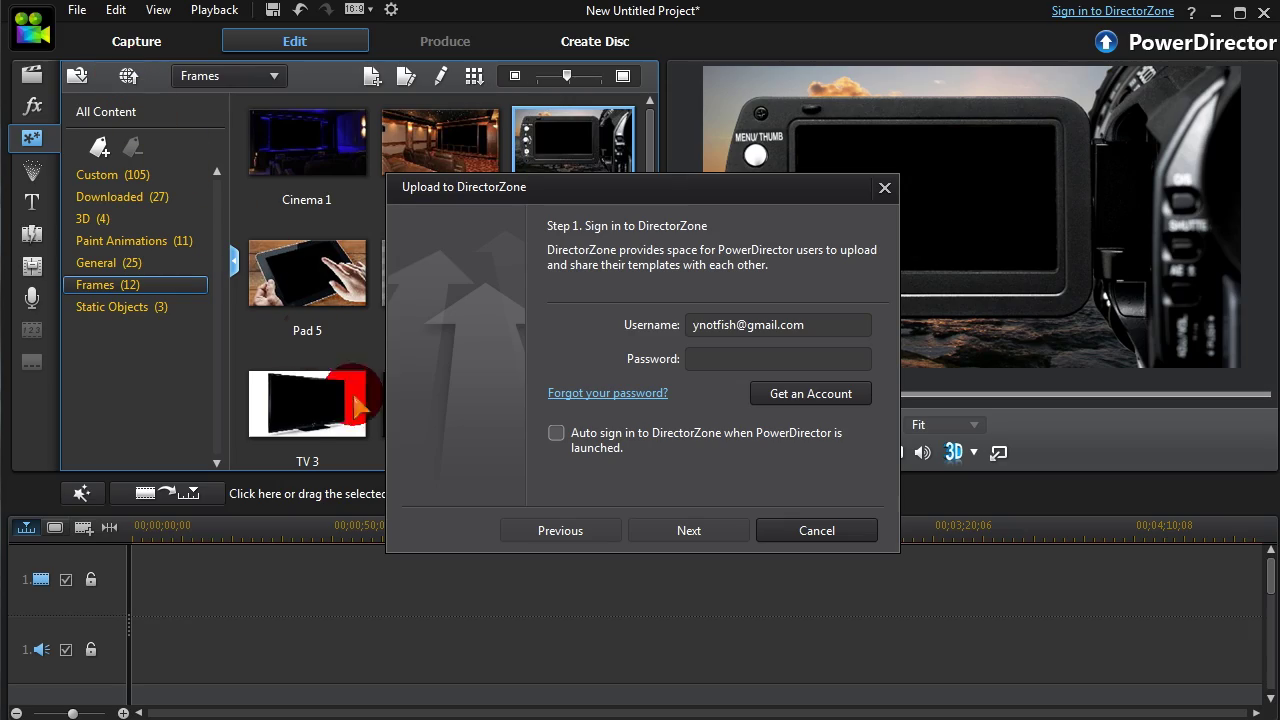